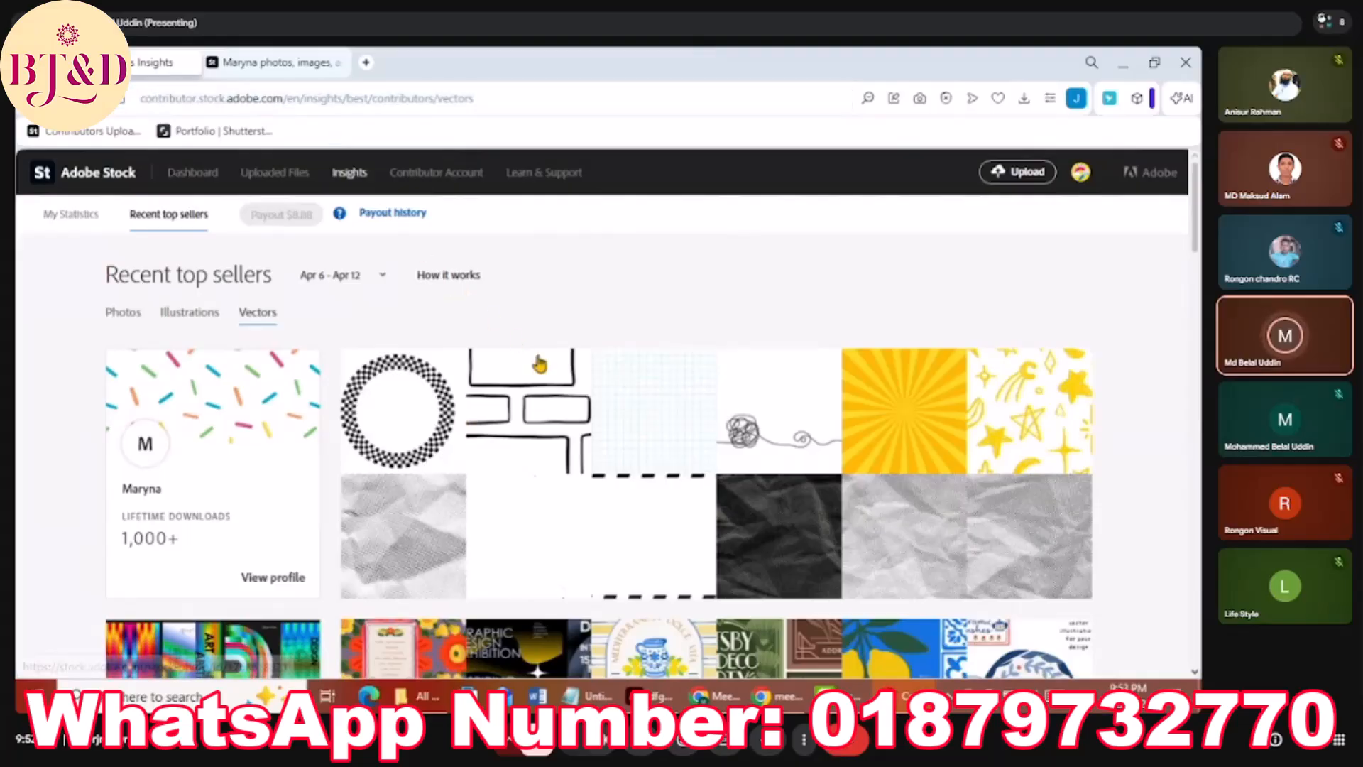
Examine the rope circle frames, one-line drawings and sunburst and crumpled-paper backgrounds in the top seller's Adobe Stock portfolio.
{"action": "left_click", "coordinate": [276, 66]}
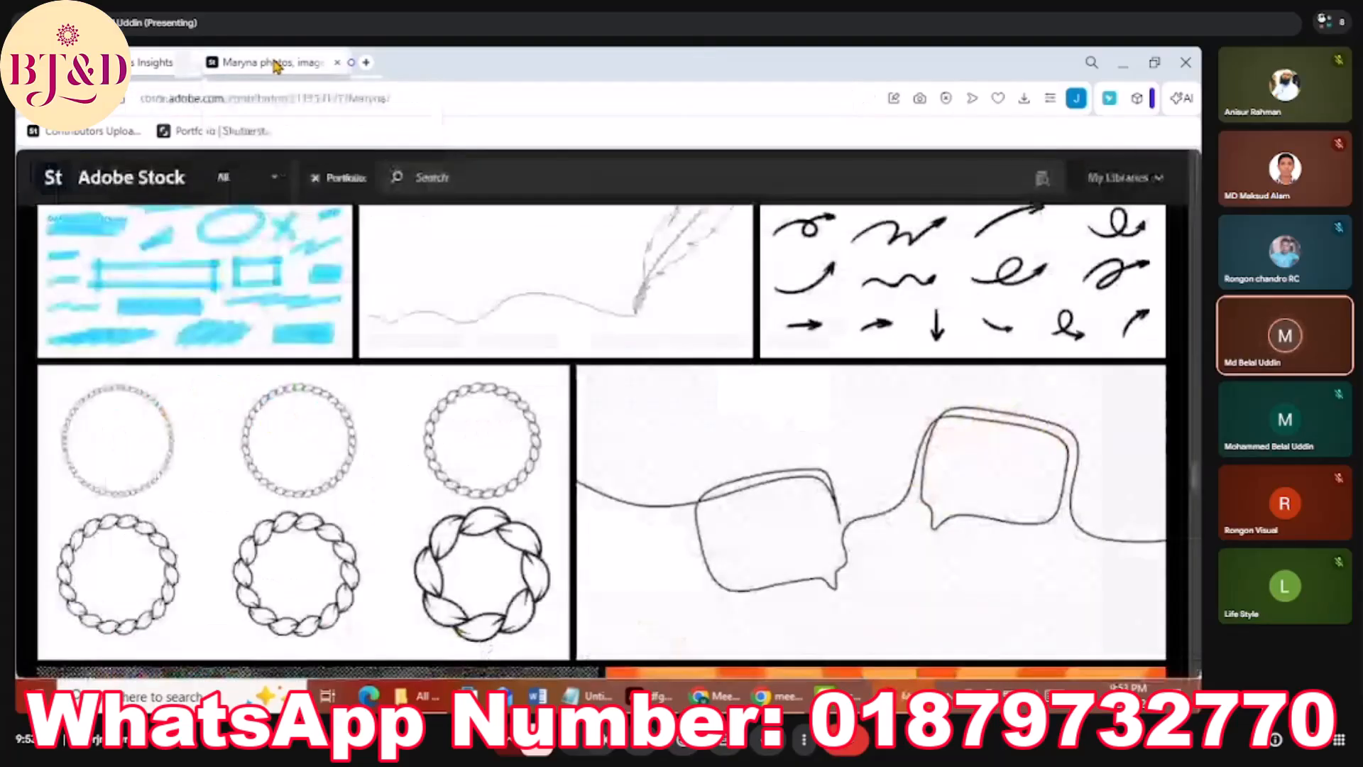
{"action": "scroll", "coordinate": [444, 430], "scroll_direction": "down", "scroll_amount": 1}
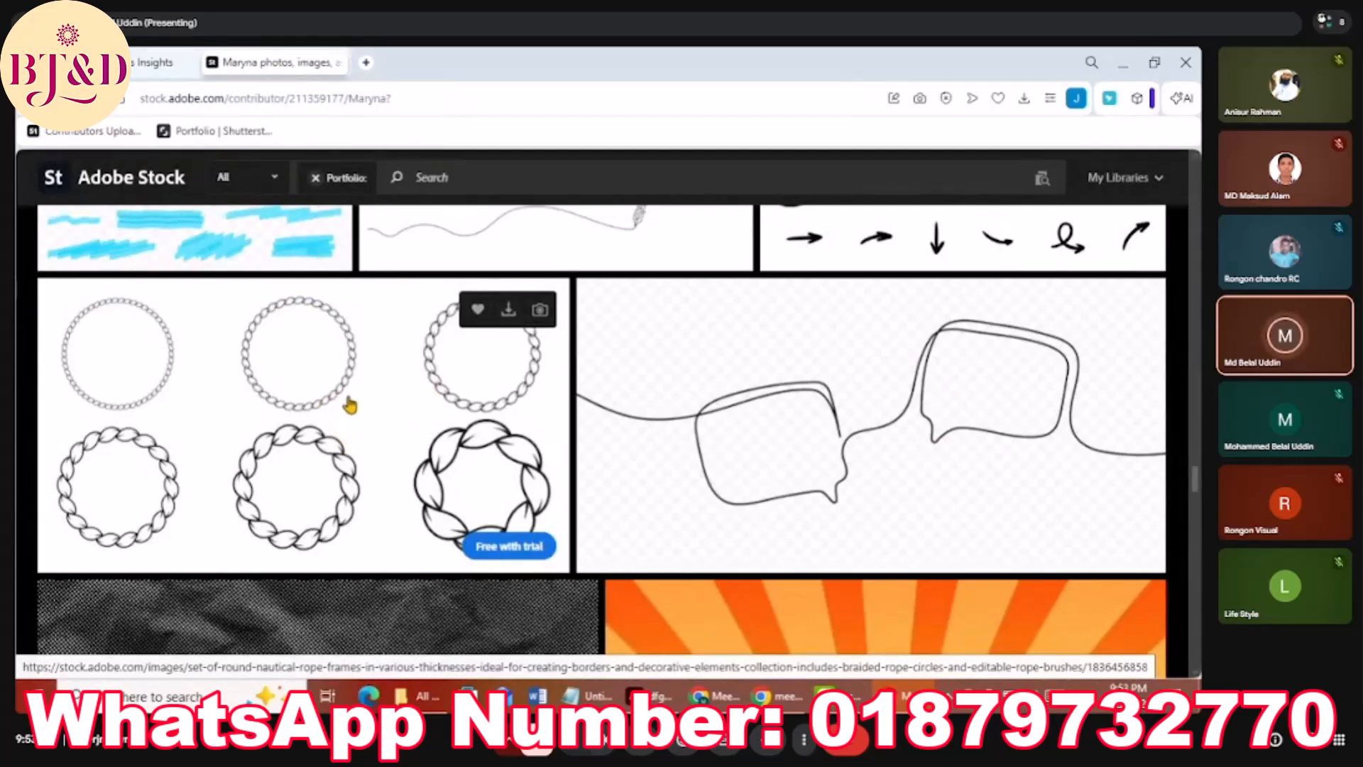
{"action": "scroll", "coordinate": [590, 429], "scroll_direction": "down", "scroll_amount": 5}
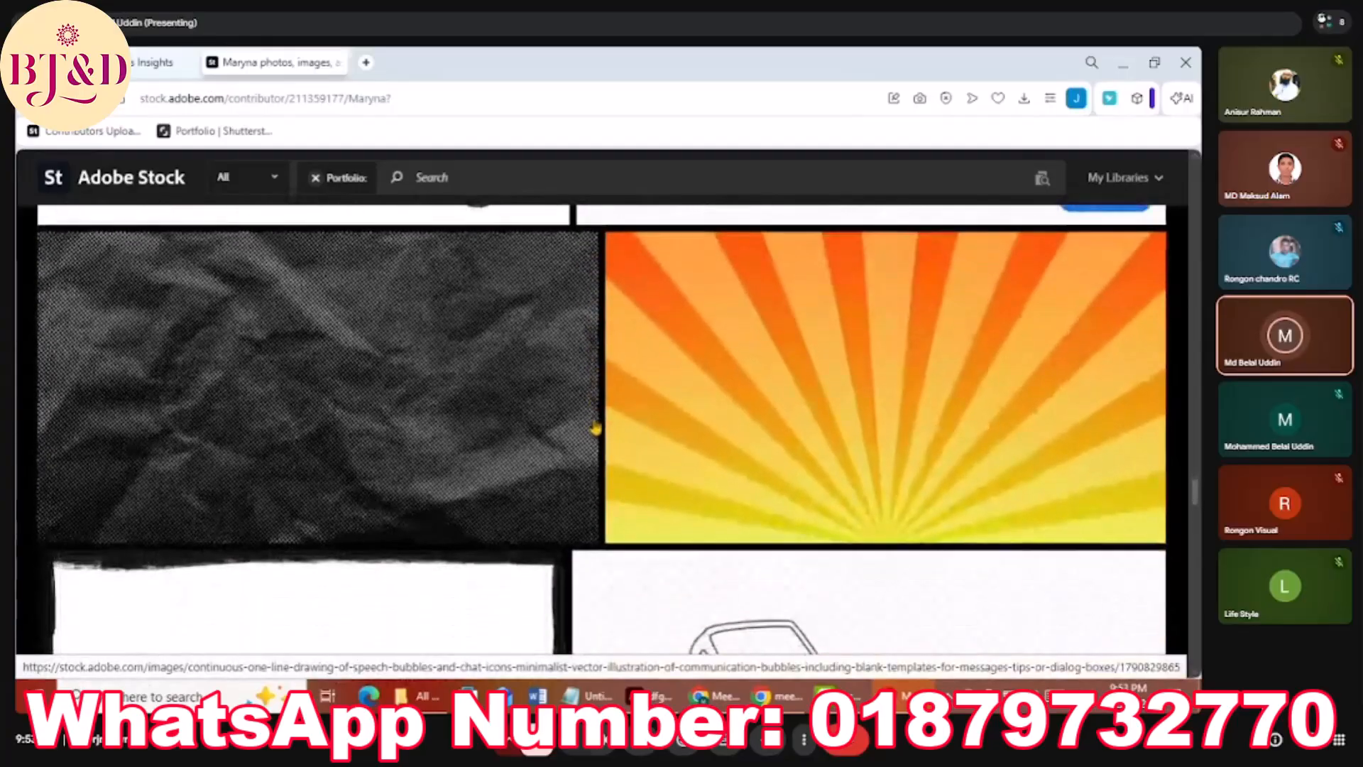
{"action": "mouse_move", "coordinate": [1010, 450]}
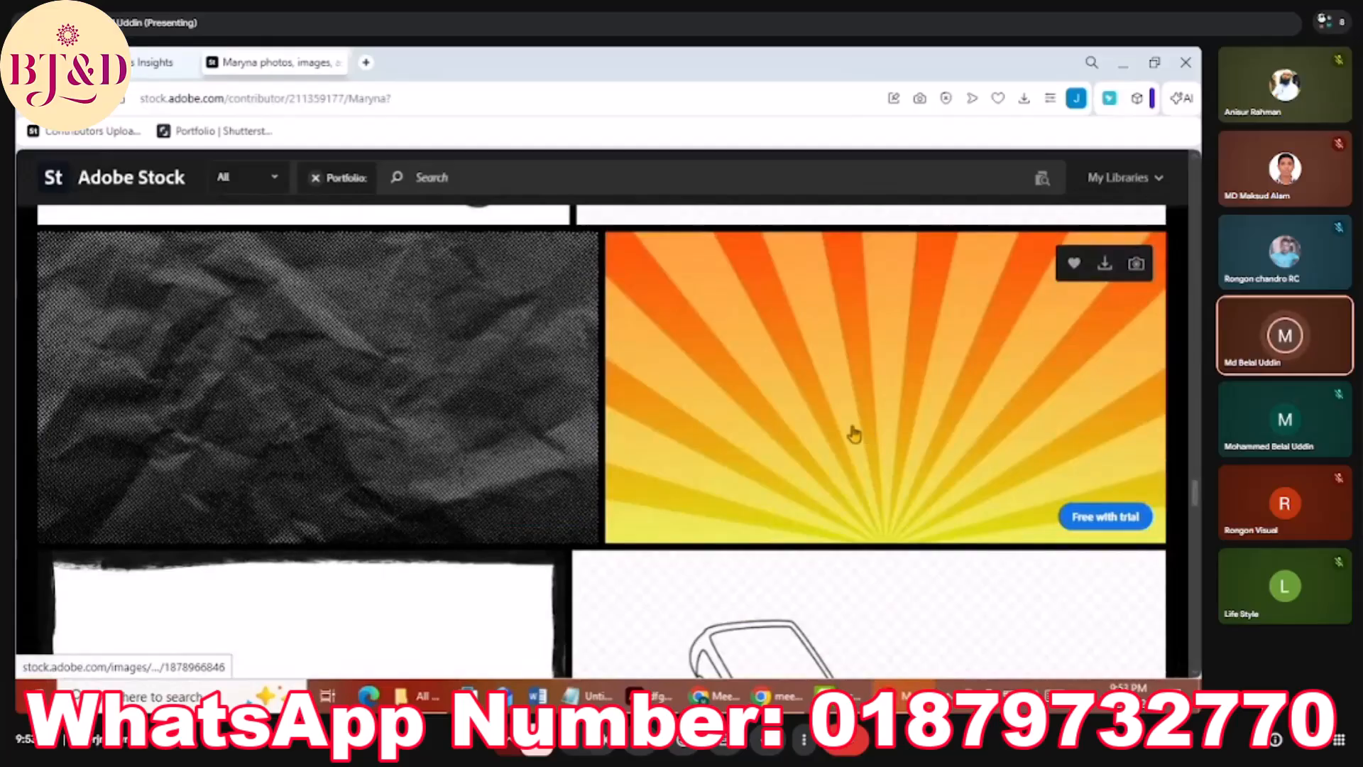
{"action": "scroll", "coordinate": [781, 418], "scroll_direction": "up", "scroll_amount": 4}
{"action": "scroll", "coordinate": [381, 302], "scroll_direction": "up", "scroll_amount": 1}
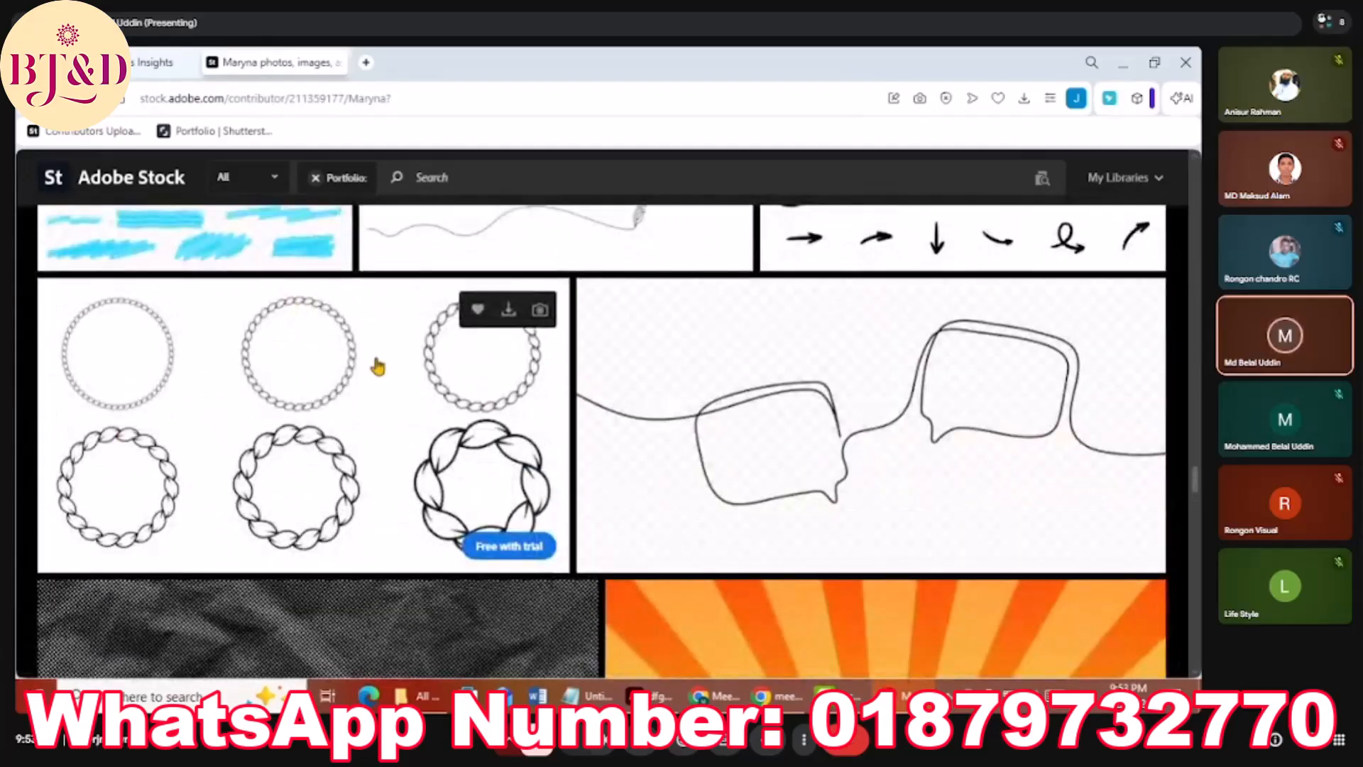
{"action": "scroll", "coordinate": [426, 397], "scroll_direction": "down", "scroll_amount": 4}
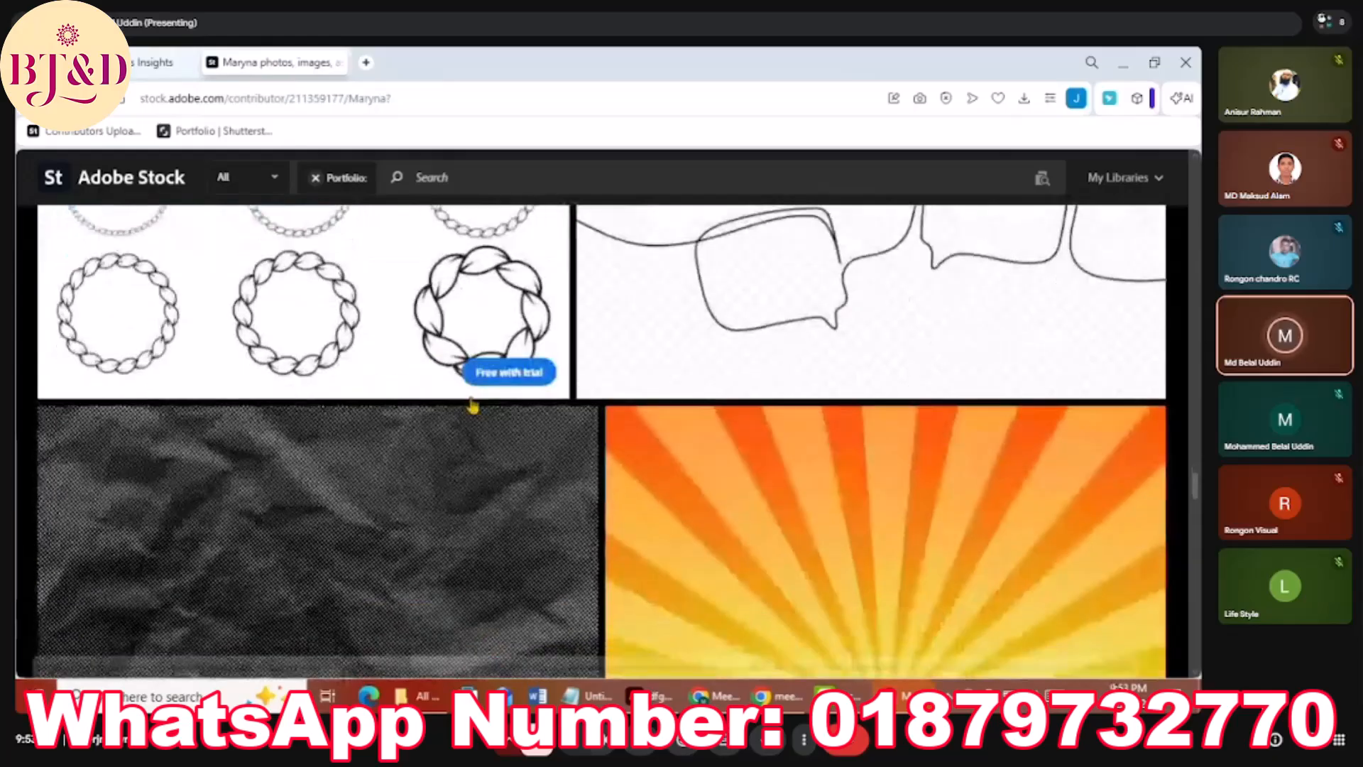
{"action": "scroll", "coordinate": [758, 461], "scroll_direction": "down", "scroll_amount": 1}
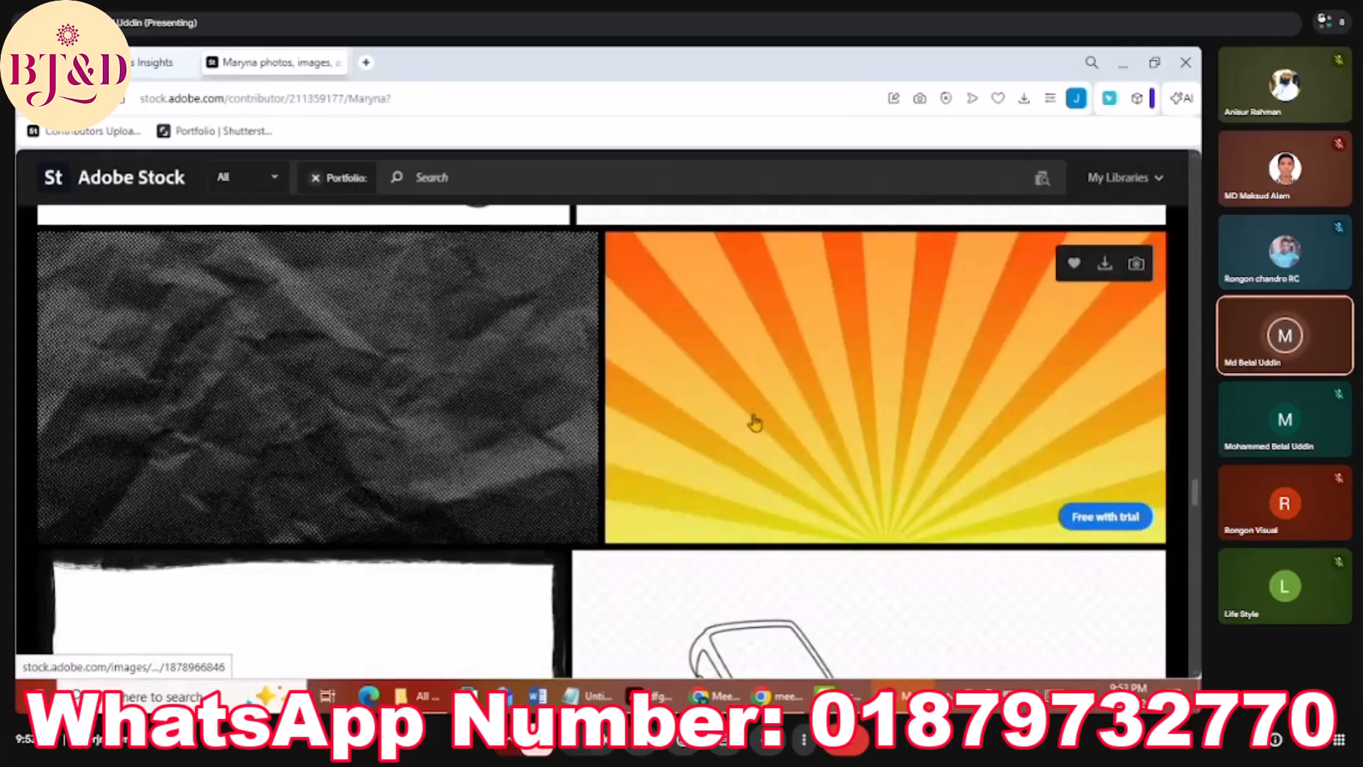
{"action": "scroll", "coordinate": [680, 389], "scroll_direction": "up", "scroll_amount": 3}
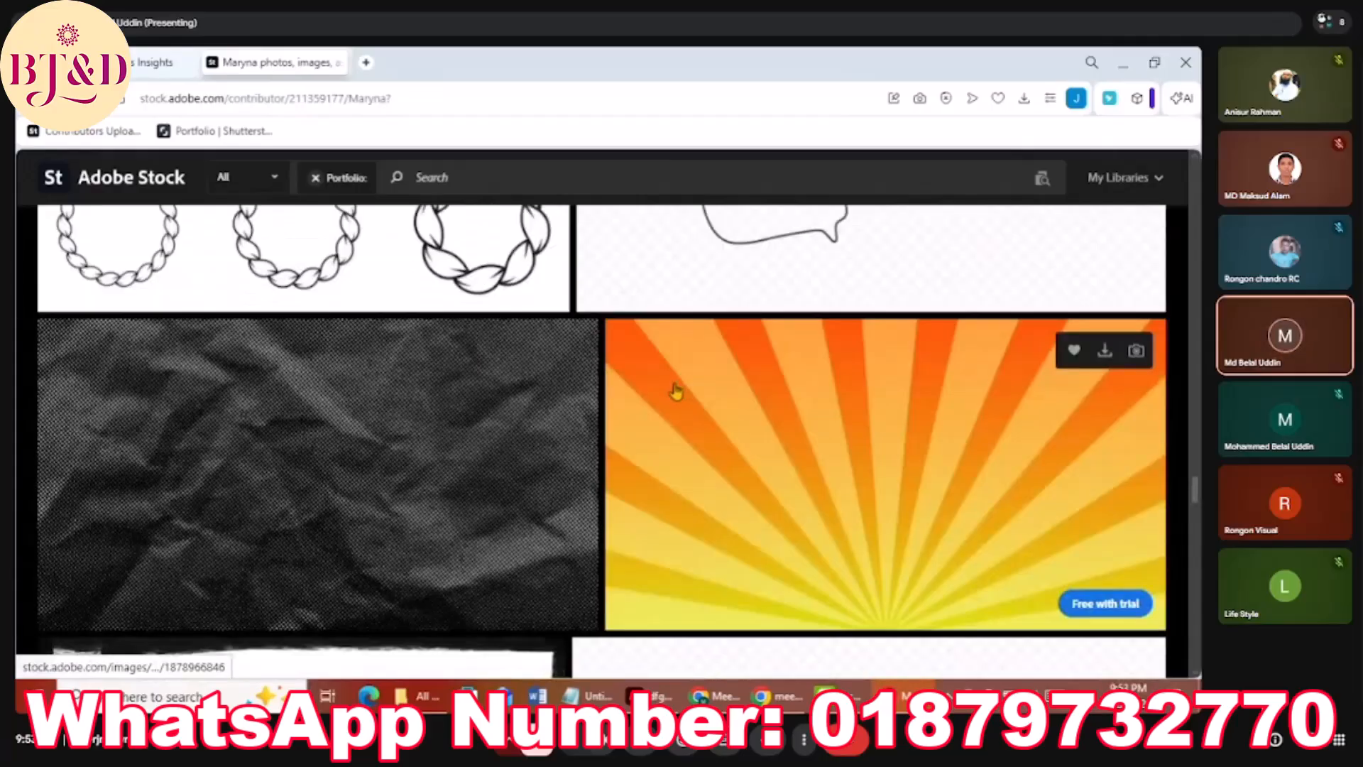
{"action": "scroll", "coordinate": [657, 392], "scroll_direction": "up", "scroll_amount": 1}
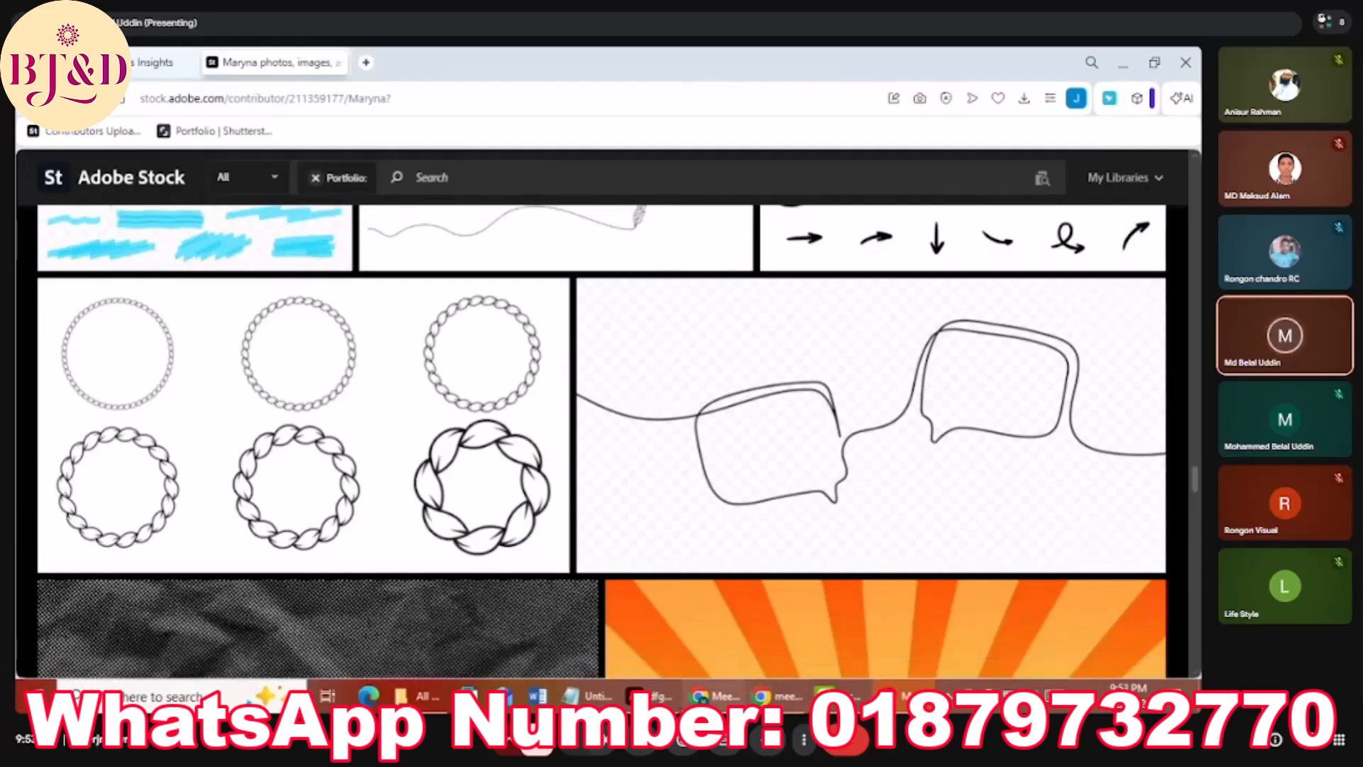
Switch to Adobe Illustrator and draw a square on an empty area of the canvas with the Rectangle tool.
{"action": "left_click", "coordinate": [649, 696]}
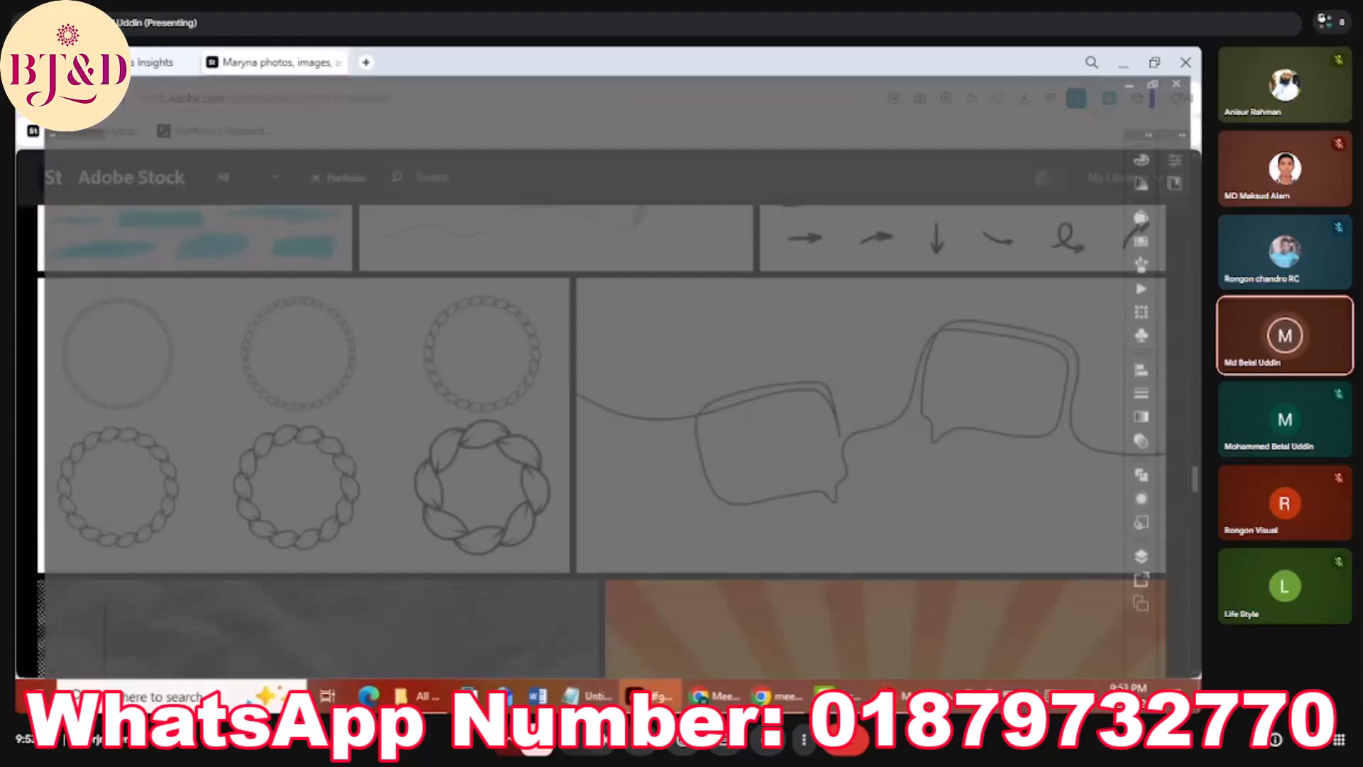
{"action": "key", "text": "space"}
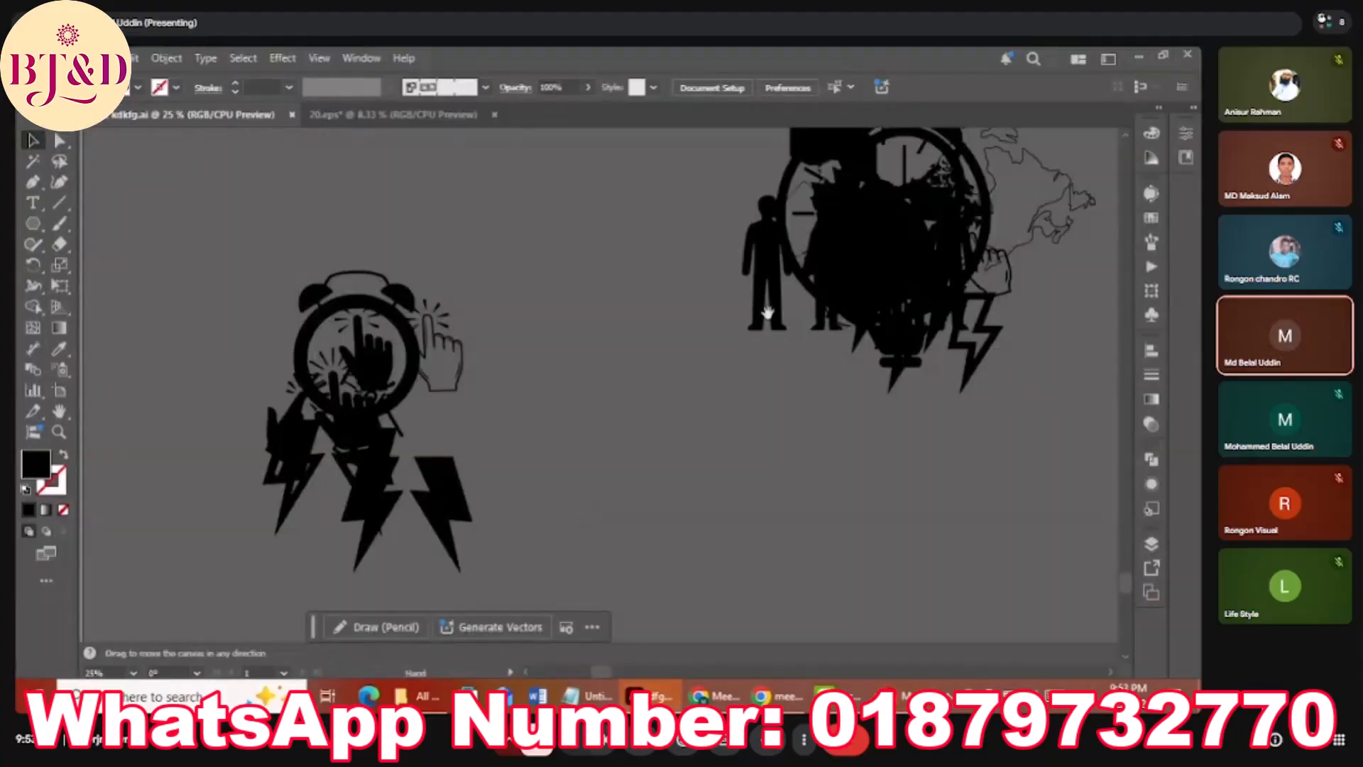
{"action": "left_click_drag", "start_coordinate": [758, 150], "coordinate": [664, 501]}
{"action": "left_click_drag", "start_coordinate": [693, 262], "coordinate": [688, 453]}
{"action": "left_click_drag", "start_coordinate": [684, 292], "coordinate": [692, 419]}
{"action": "left_click_drag", "start_coordinate": [642, 353], "coordinate": [565, 435]}
{"action": "left_click_drag", "start_coordinate": [582, 284], "coordinate": [578, 390]}
{"action": "left_click_drag", "start_coordinate": [615, 186], "coordinate": [702, 186]}
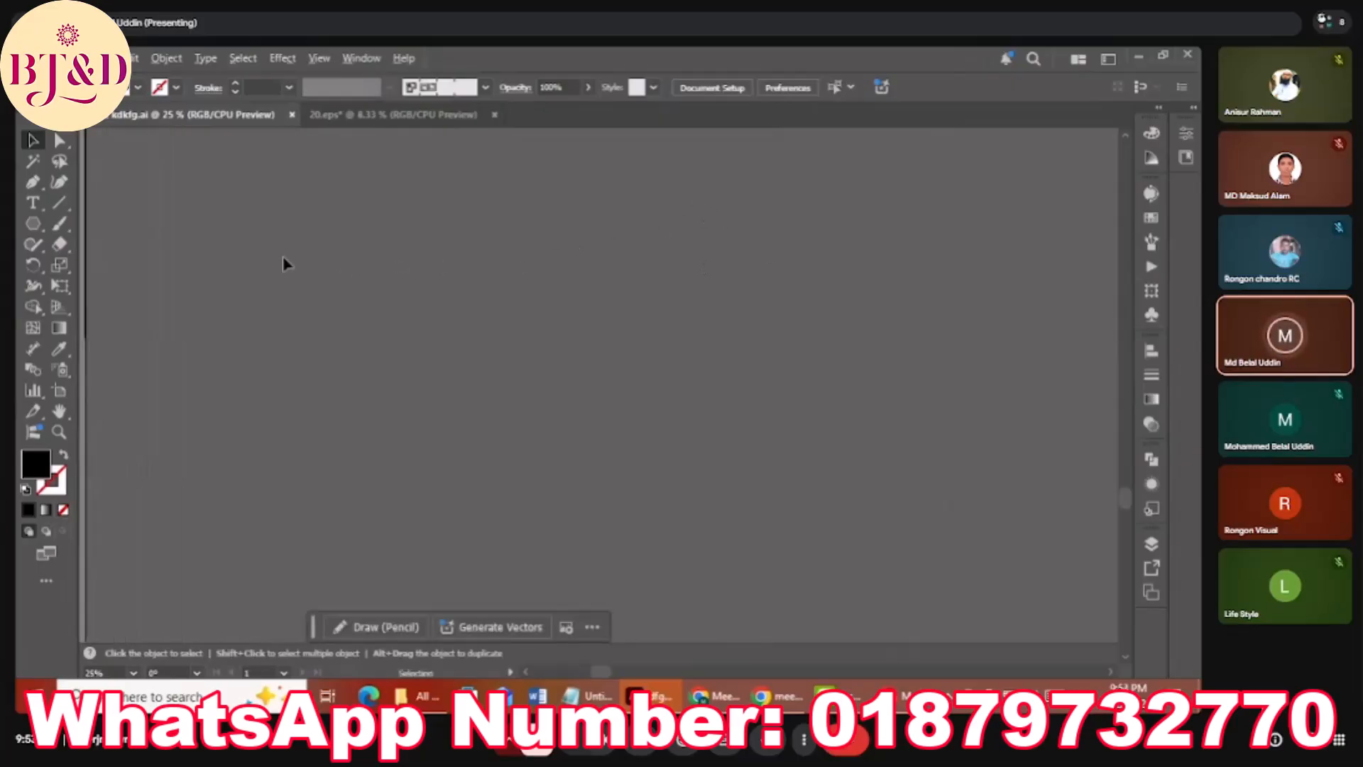
{"action": "scroll", "coordinate": [284, 265], "scroll_direction": "up", "scroll_amount": 1}
{"action": "left_click_drag", "start_coordinate": [280, 298], "coordinate": [274, 260]}
{"action": "scroll", "coordinate": [267, 265], "scroll_direction": "up", "scroll_amount": 3}
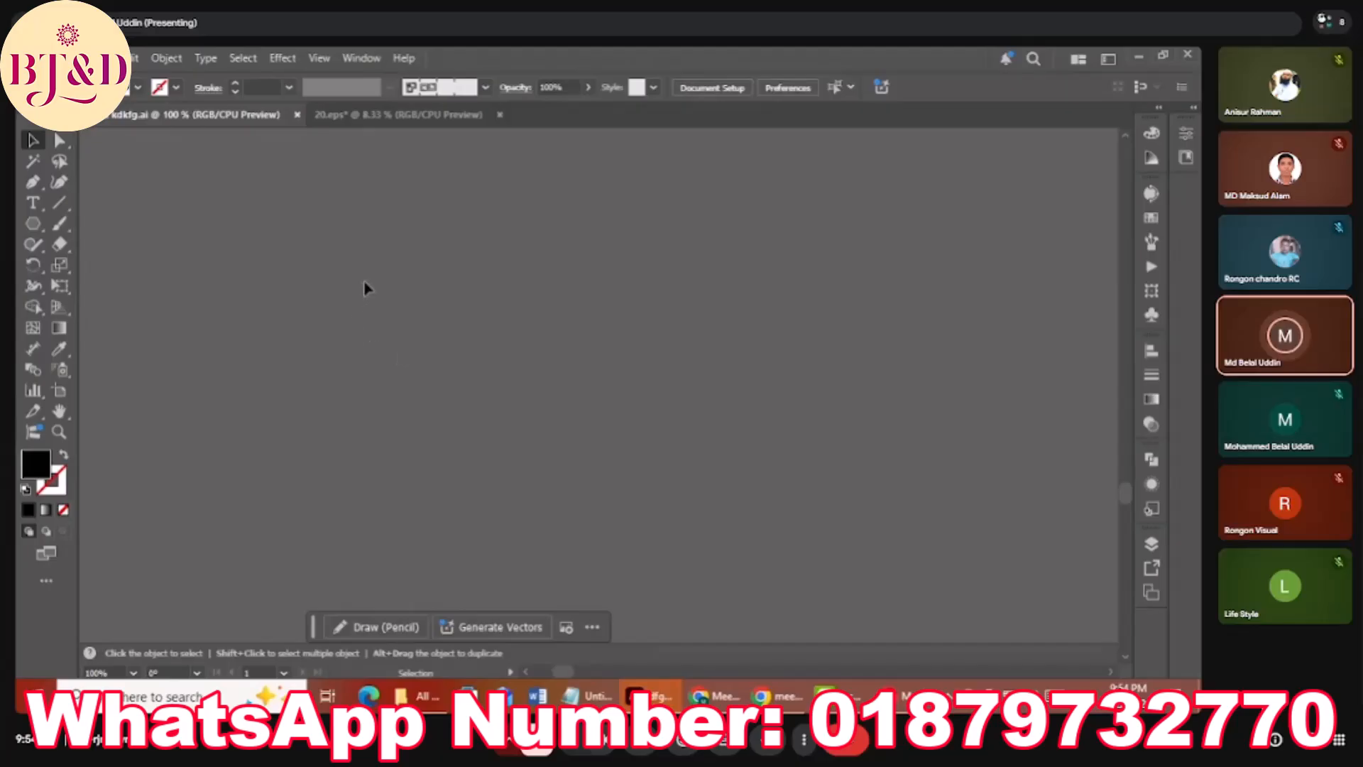
{"action": "left_click", "coordinate": [31, 224]}
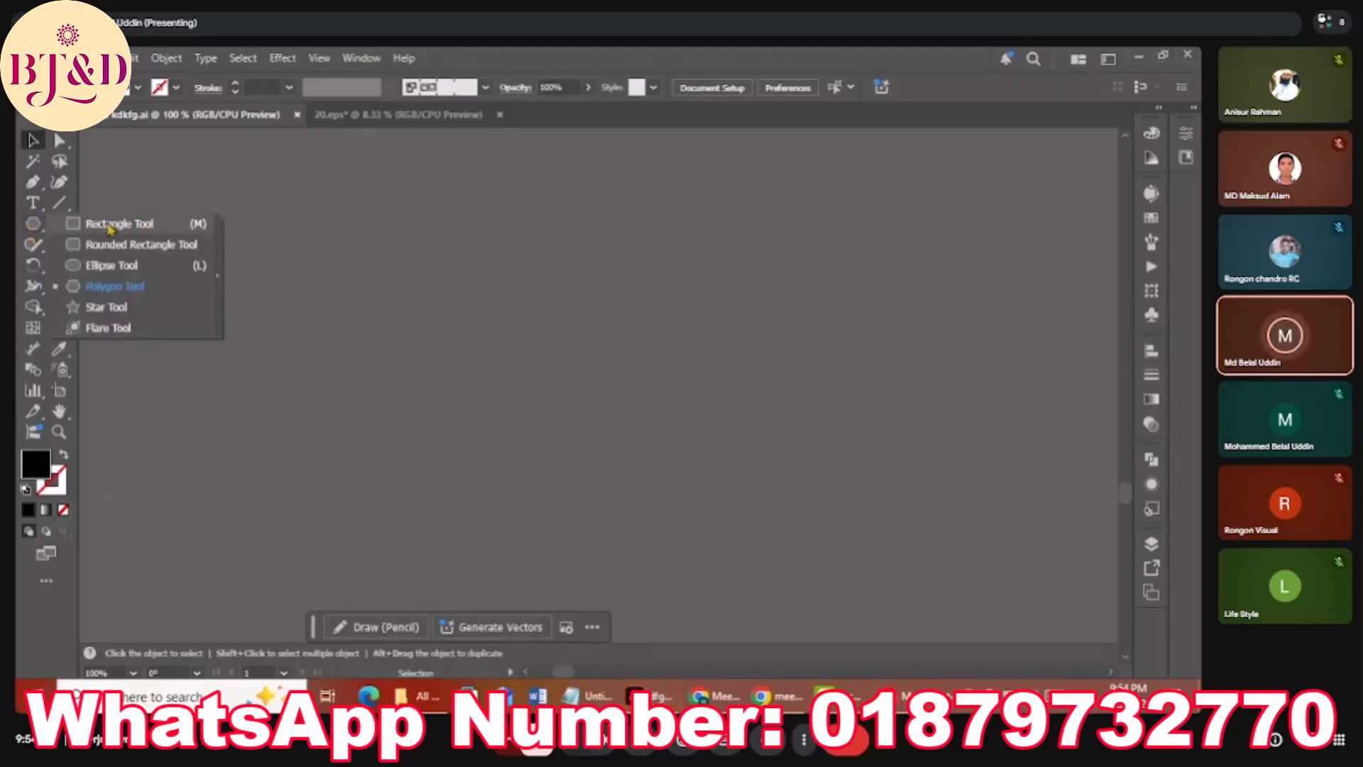
{"action": "left_click", "coordinate": [110, 225]}
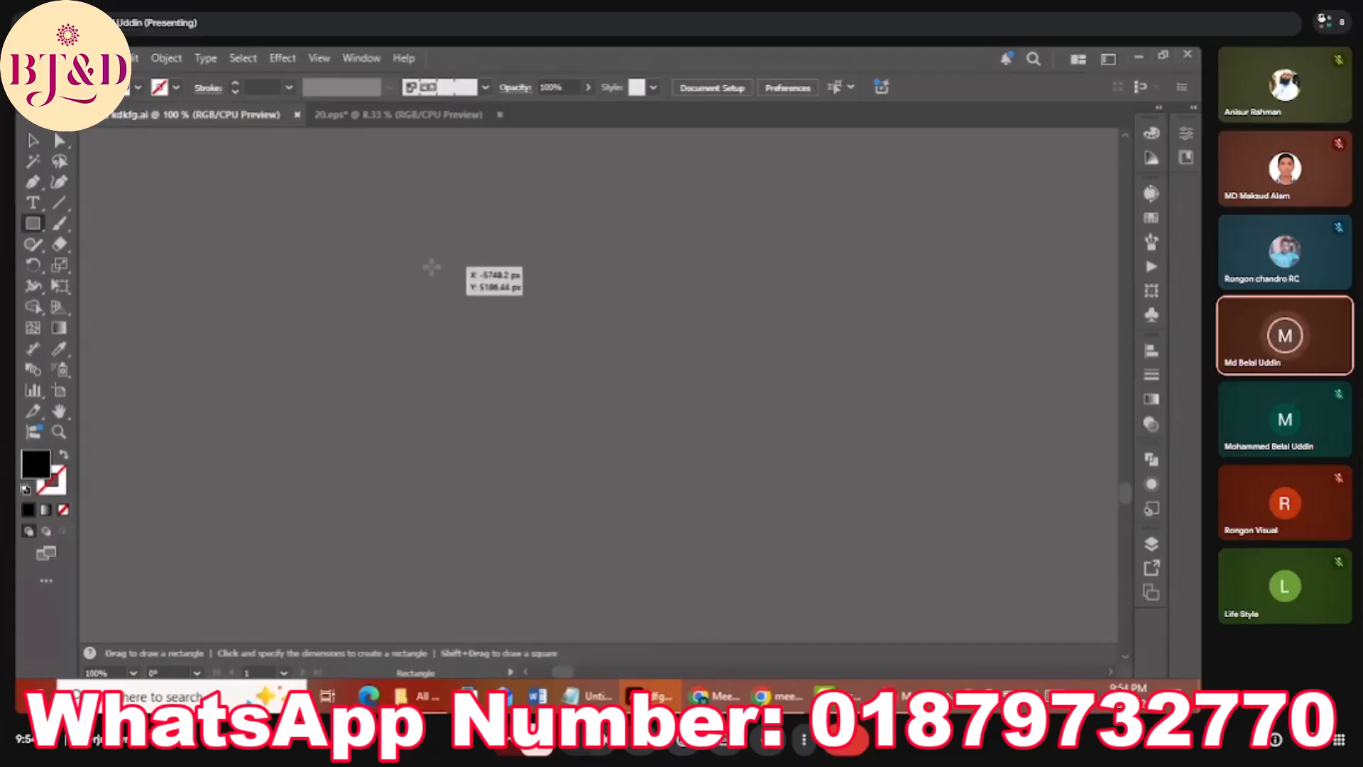
{"action": "left_click_drag", "start_coordinate": [422, 286], "coordinate": [504, 347]}
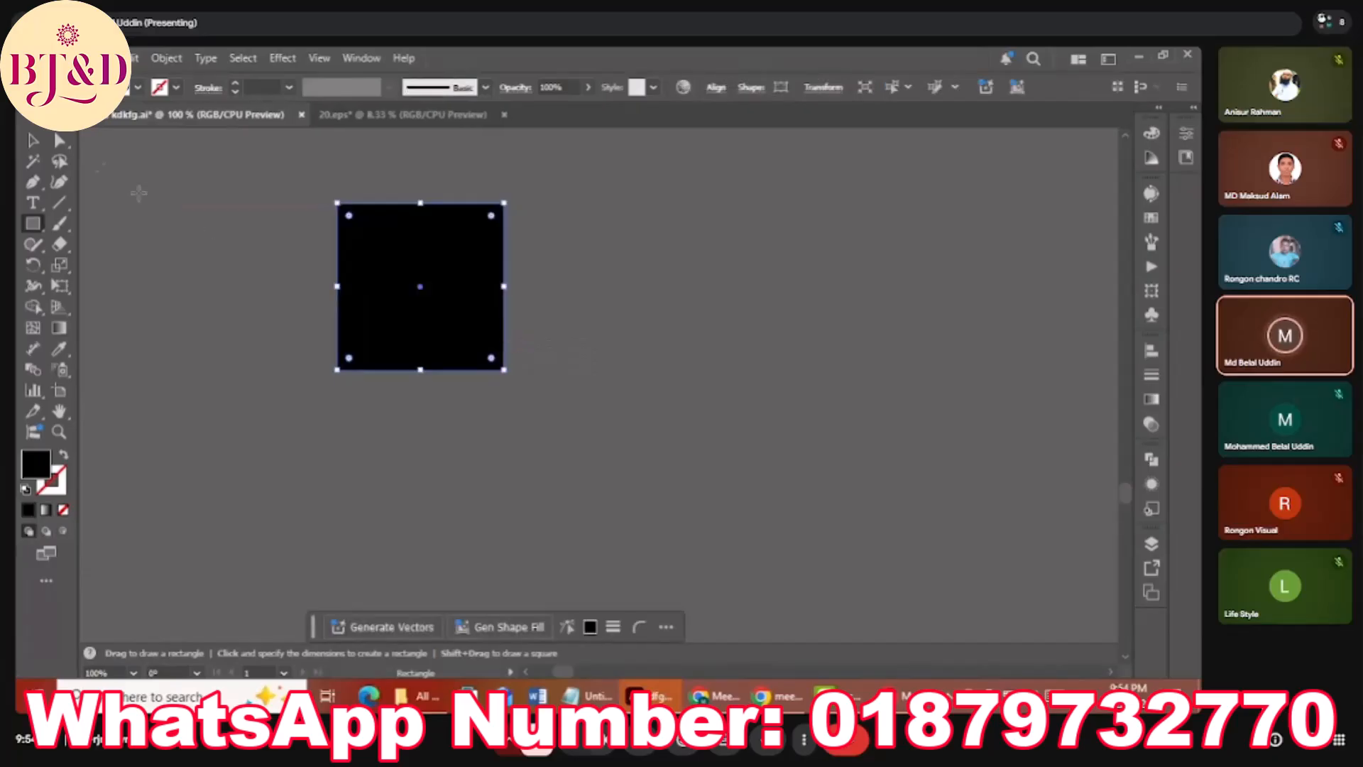
Swap the square's fill and stroke, try 5 pt and 10 pt stroke weights, and settle on 7 pt.
{"action": "left_click", "coordinate": [36, 143]}
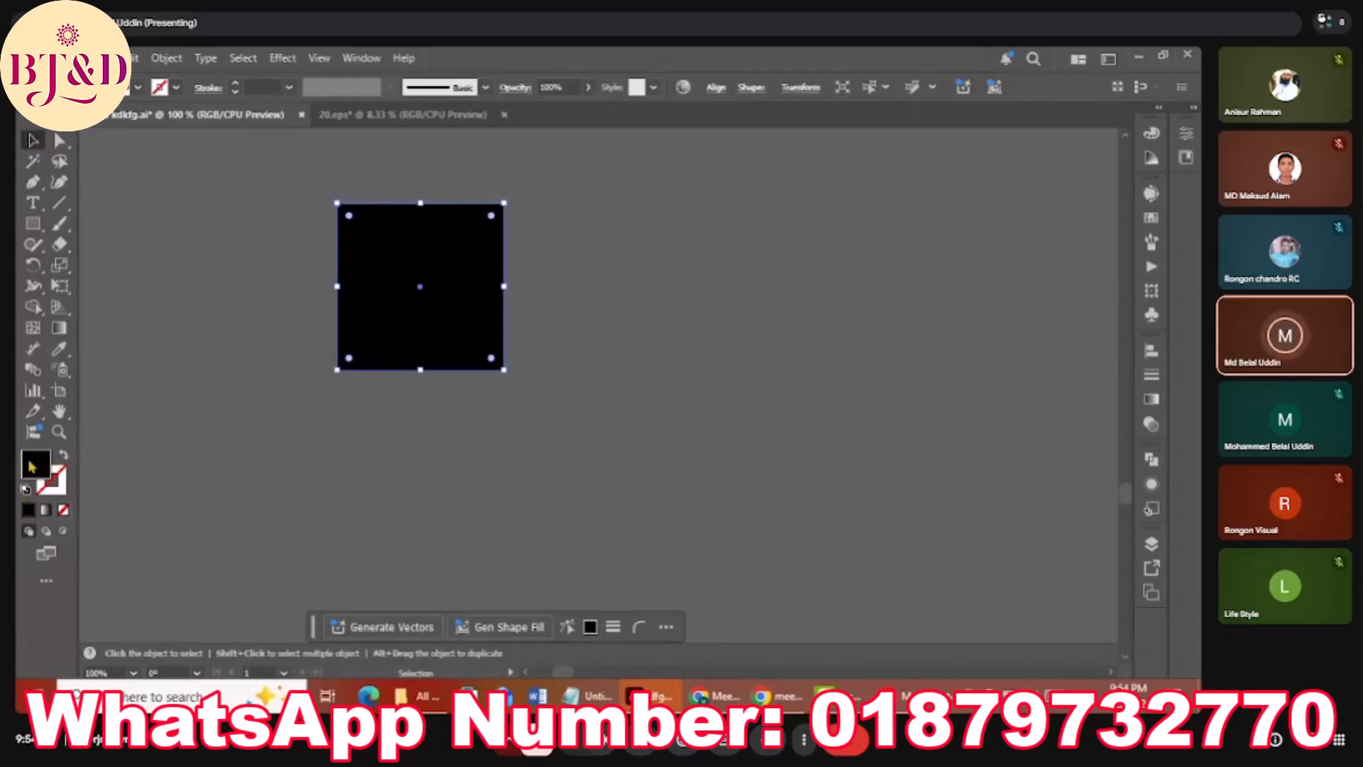
{"action": "left_click", "coordinate": [65, 456]}
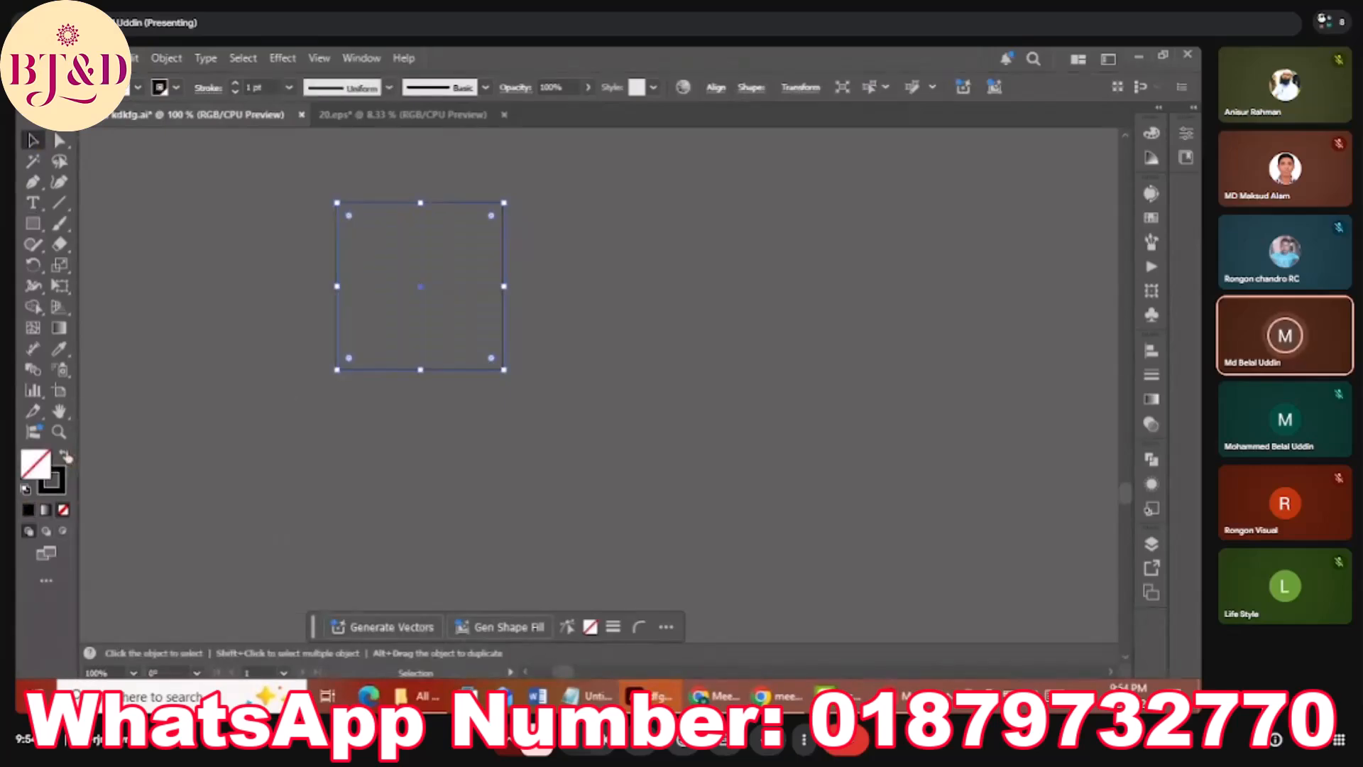
{"action": "left_click", "coordinate": [289, 88]}
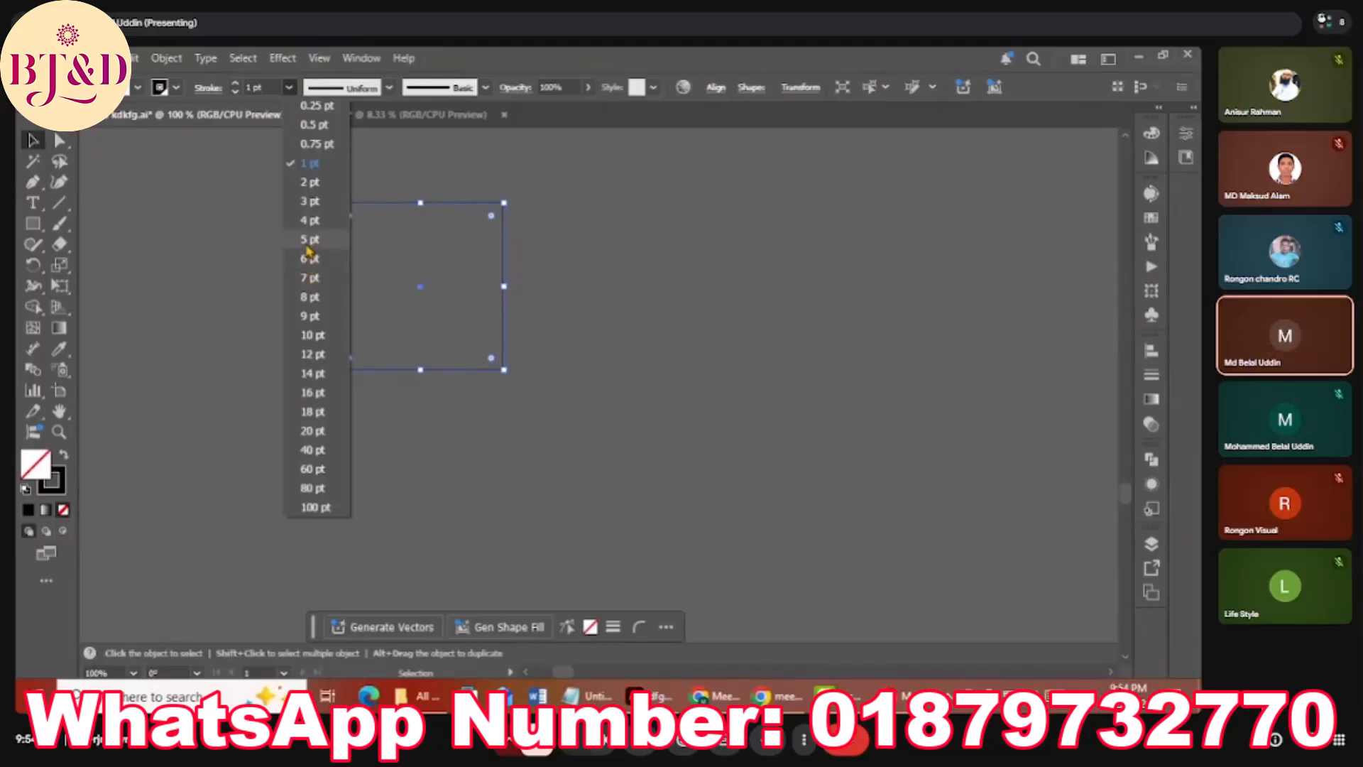
{"action": "left_click", "coordinate": [306, 242]}
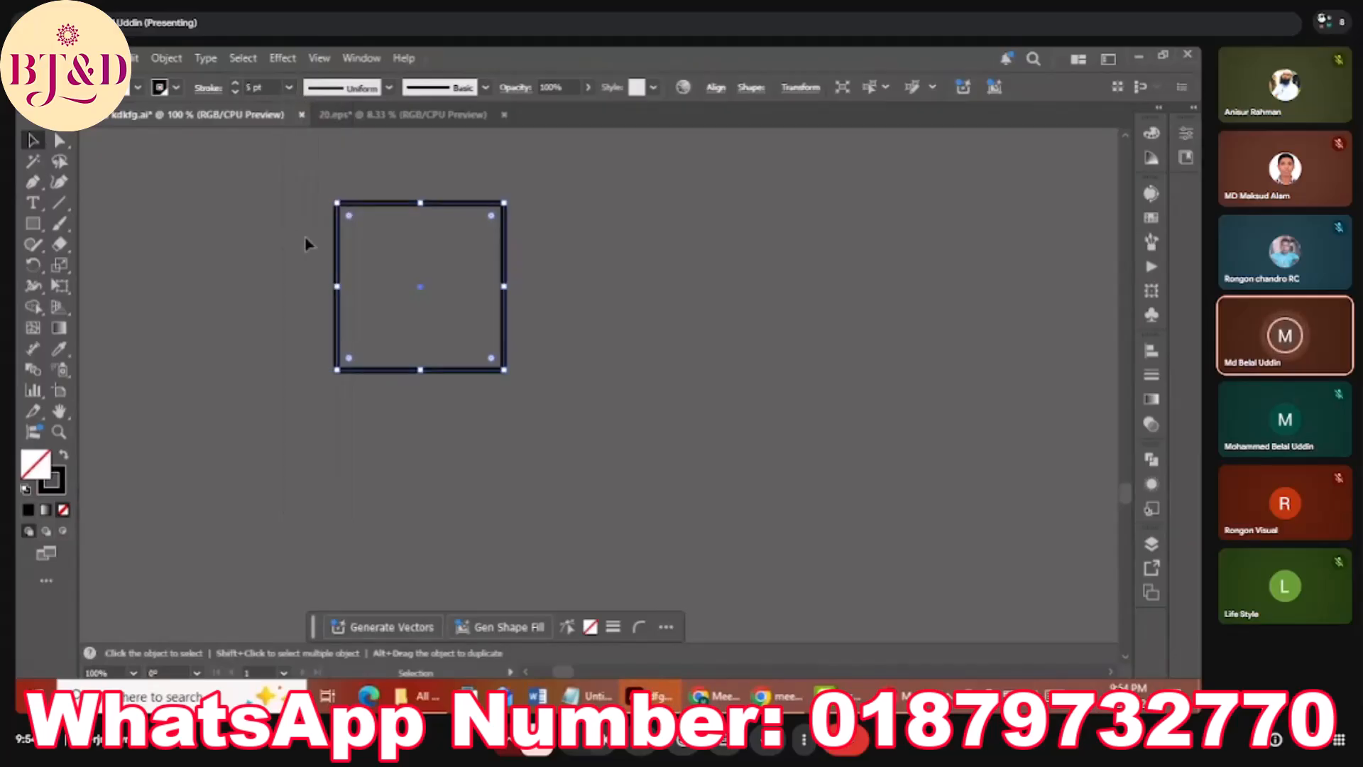
{"action": "left_click", "coordinate": [290, 88]}
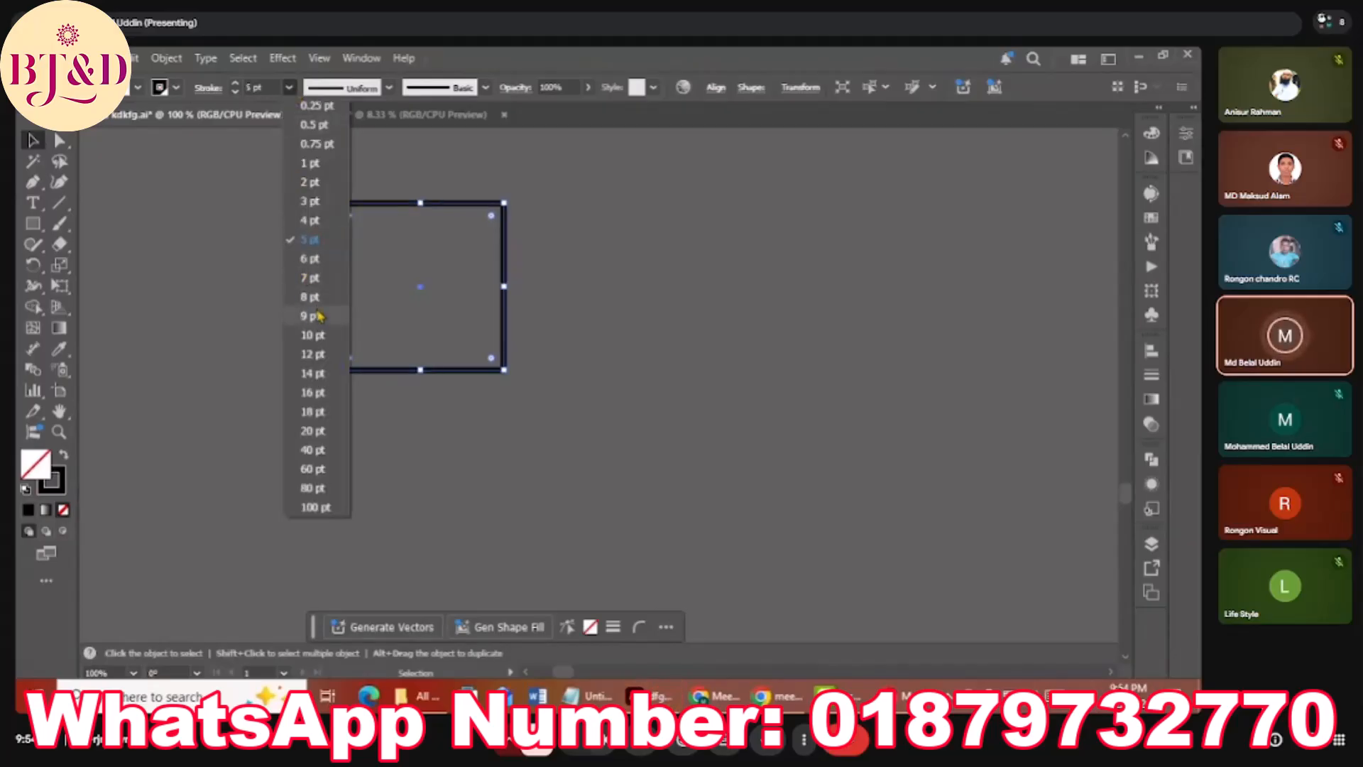
{"action": "left_click", "coordinate": [313, 335]}
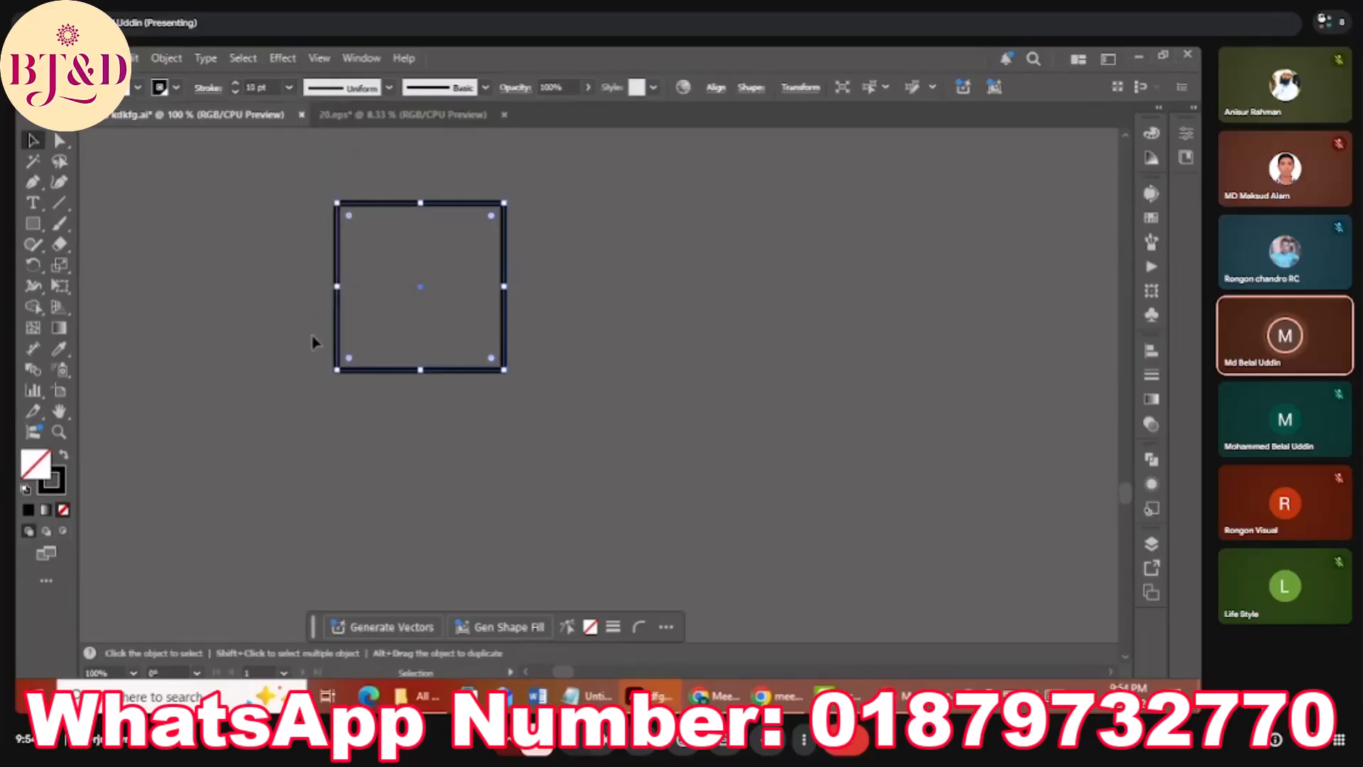
{"action": "left_click", "coordinate": [289, 87]}
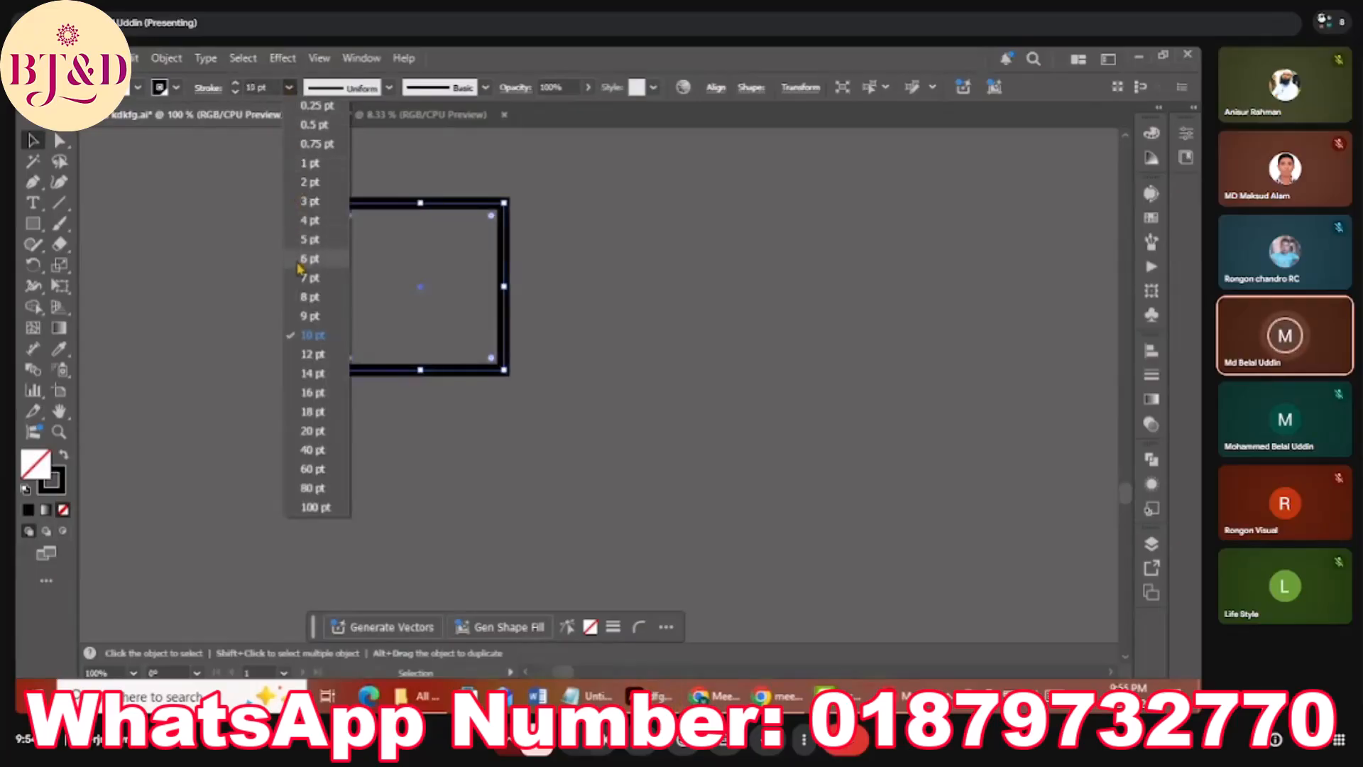
{"action": "left_click", "coordinate": [309, 278]}
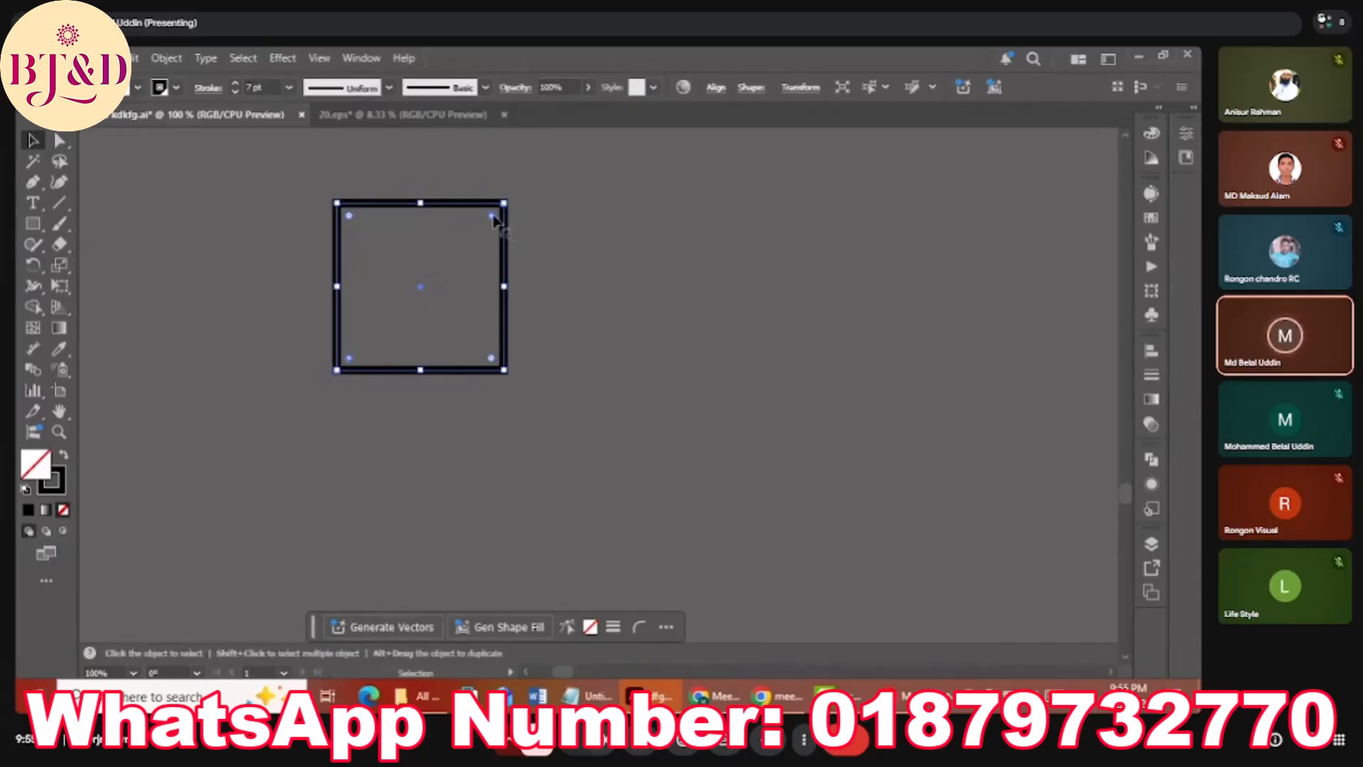
Fully round two diagonally opposite corners of the square to form a pointed leaf outline.
{"action": "left_click_drag", "start_coordinate": [491, 215], "coordinate": [334, 328]}
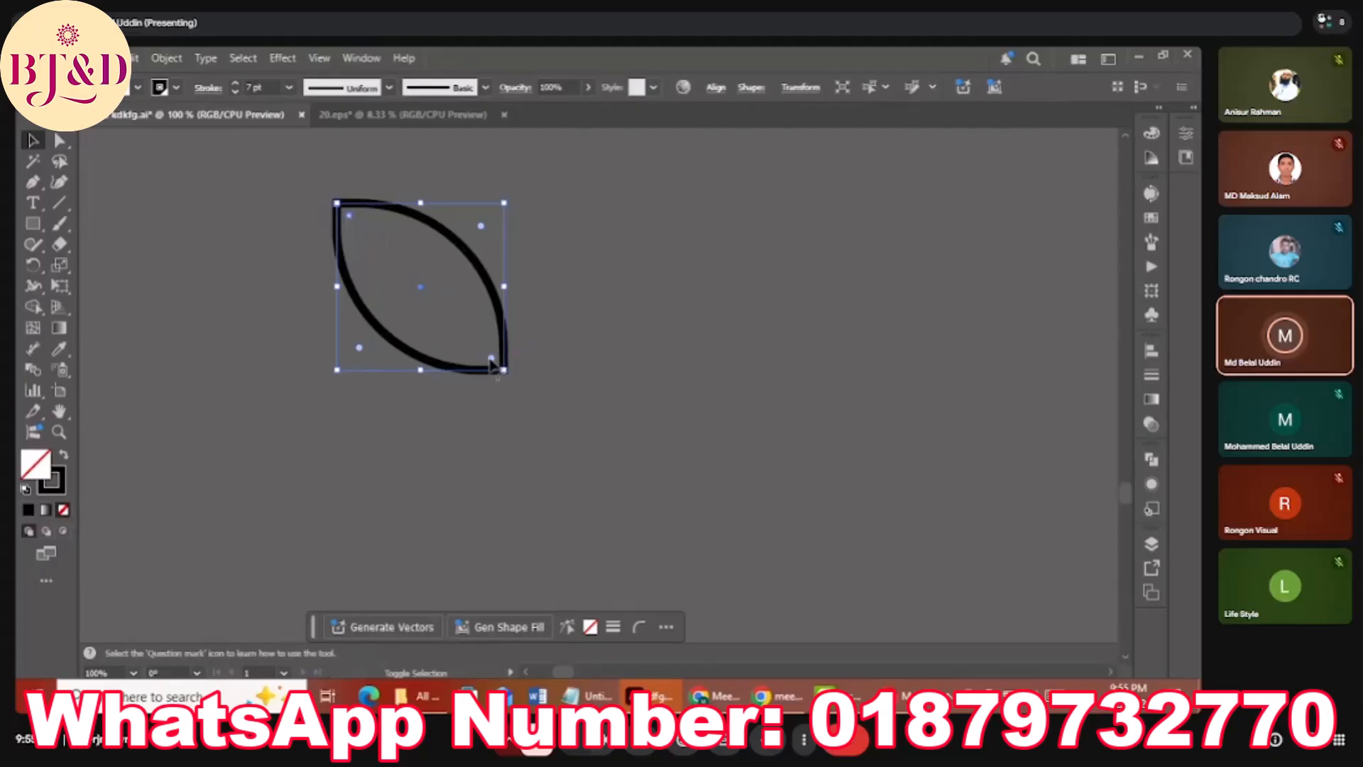
{"action": "left_click_drag", "start_coordinate": [349, 222], "coordinate": [325, 188]}
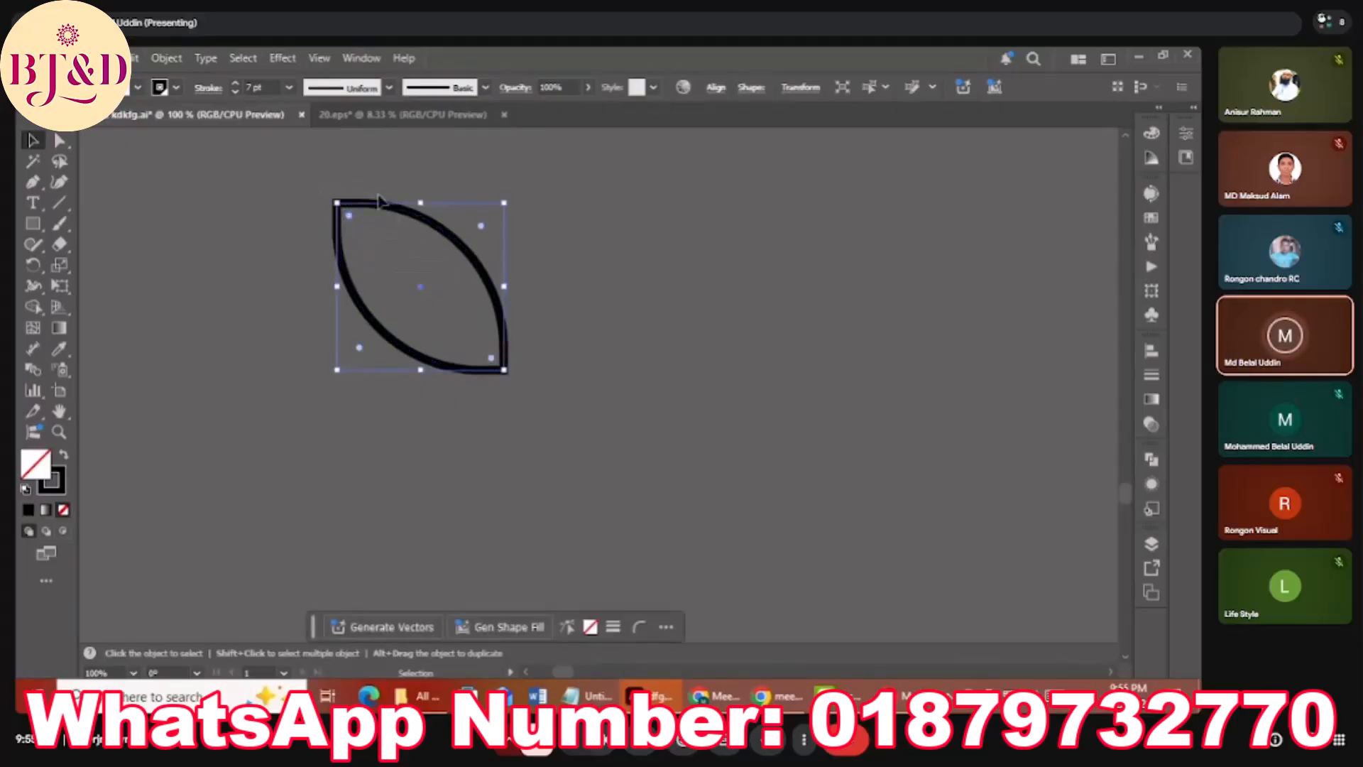
{"action": "left_click", "coordinate": [399, 282]}
{"action": "left_click", "coordinate": [381, 329]}
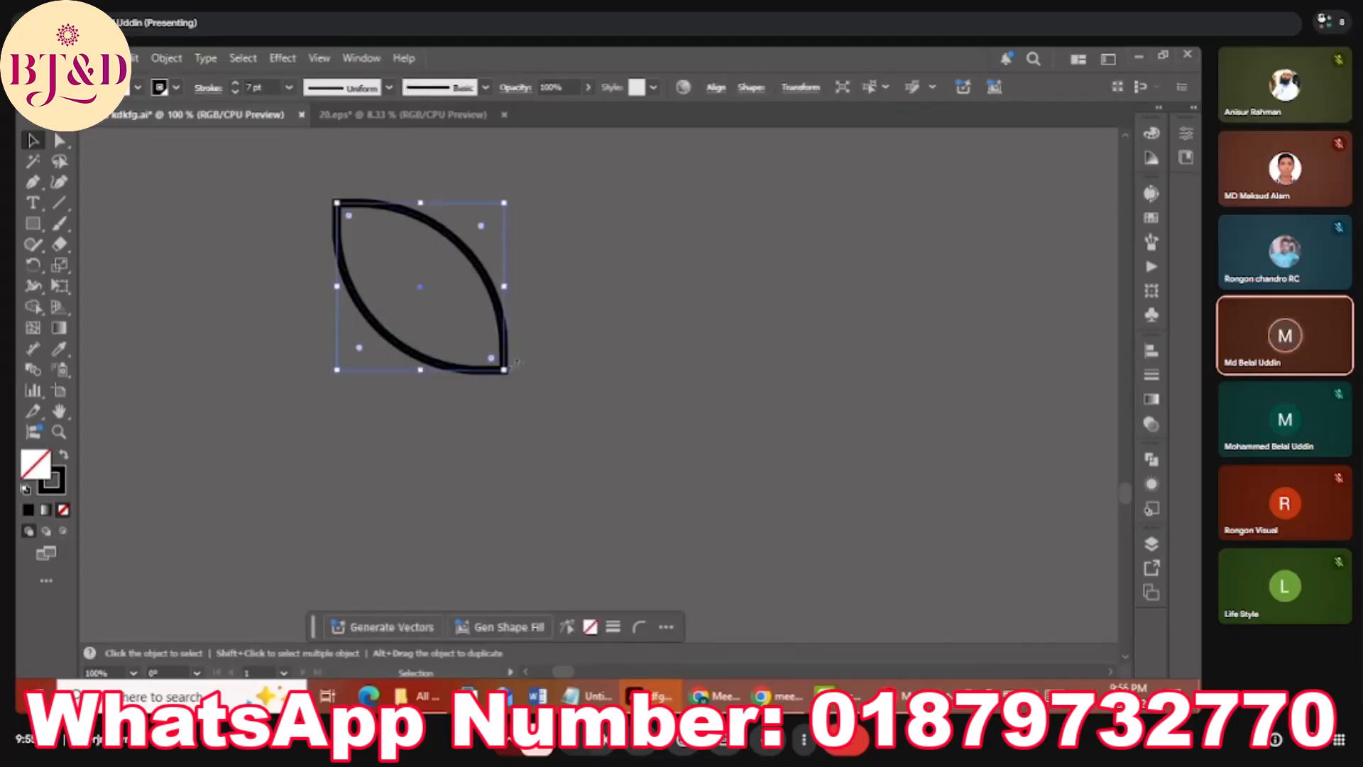
Rotate the leaf outline roughly a quarter turn so its tips point to the upper right and lower left.
{"action": "left_click_drag", "start_coordinate": [512, 371], "coordinate": [548, 197]}
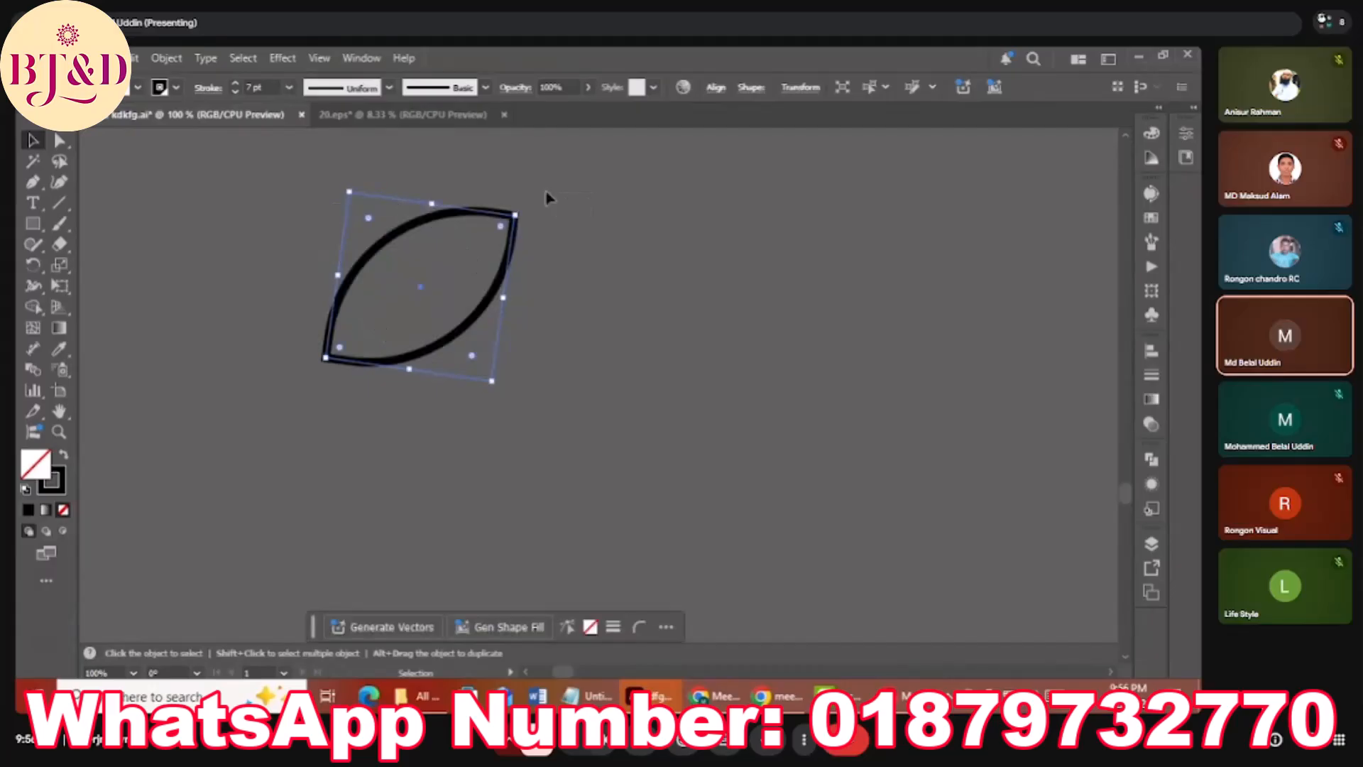
{"action": "left_click", "coordinate": [458, 267]}
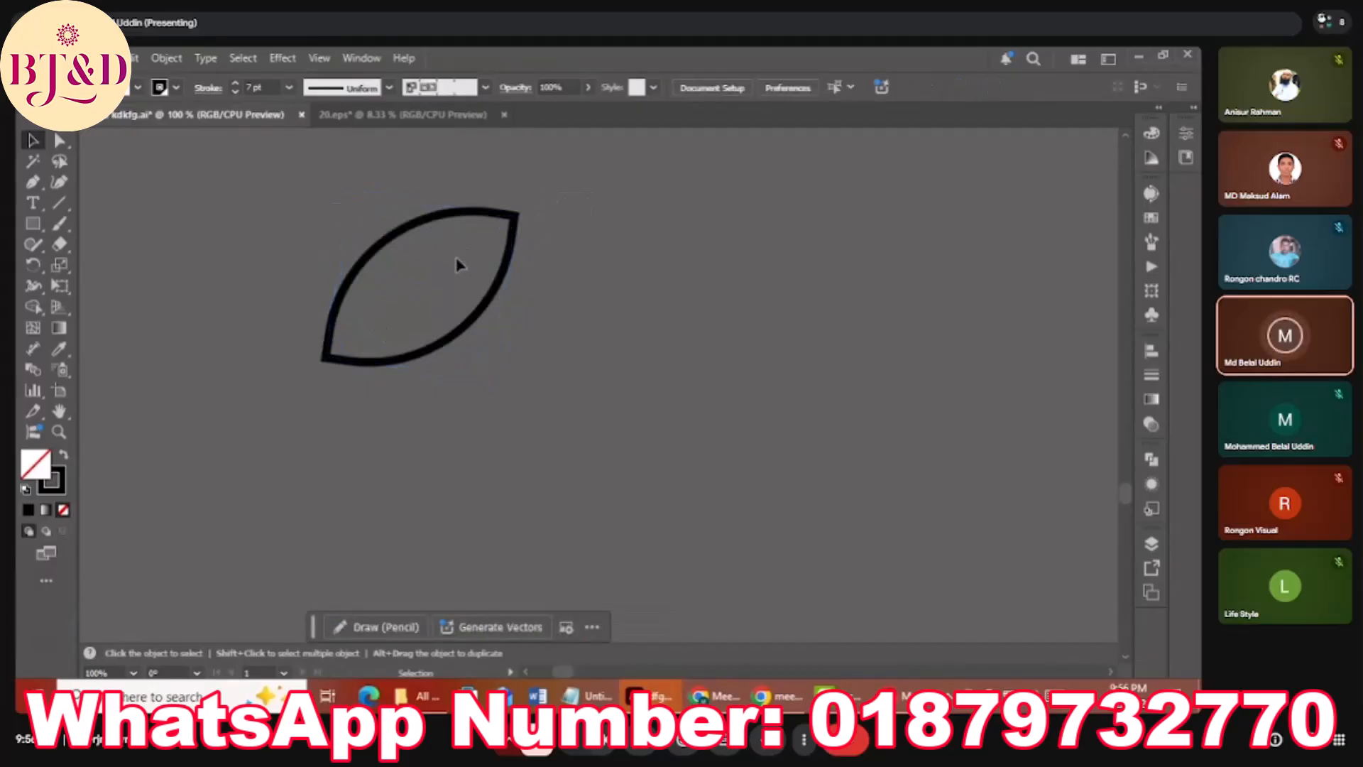
{"action": "left_click", "coordinate": [371, 259]}
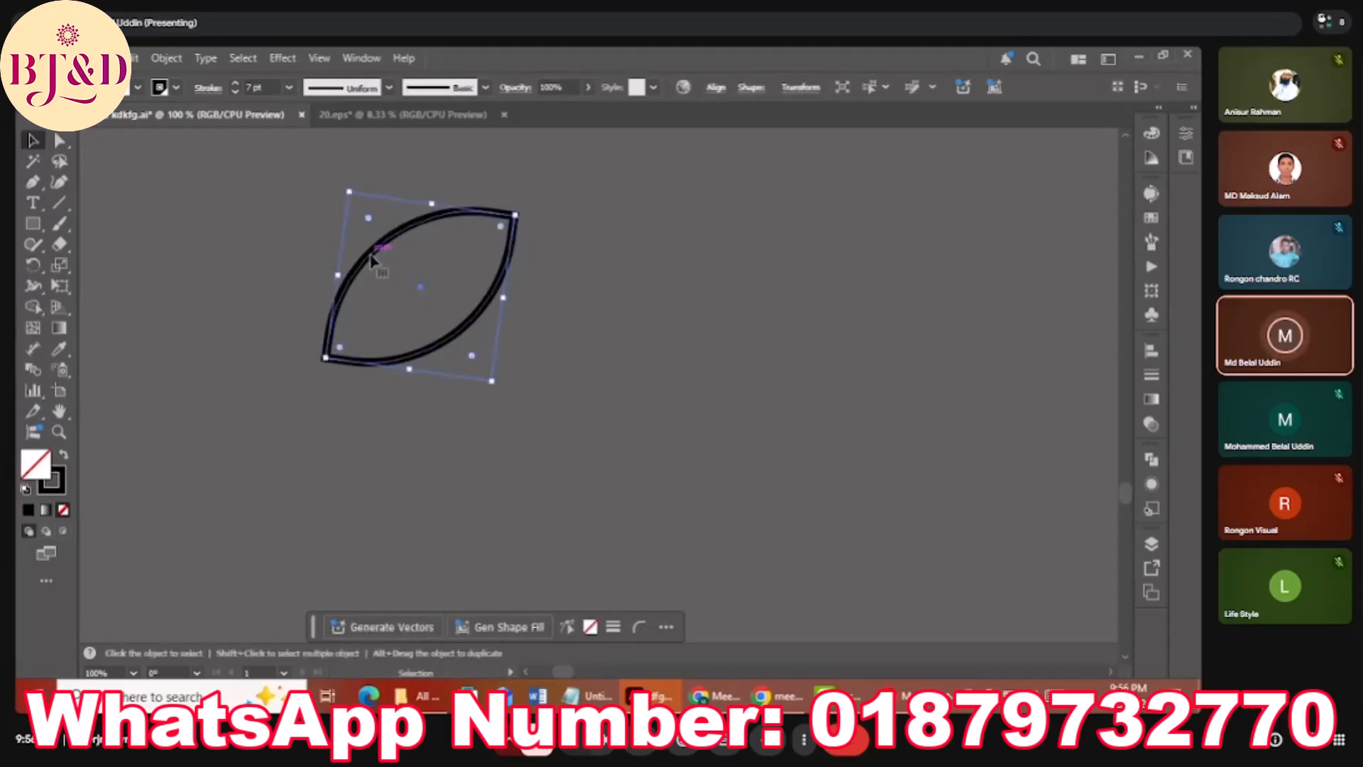
{"action": "left_click_drag", "start_coordinate": [371, 260], "coordinate": [529, 291]}
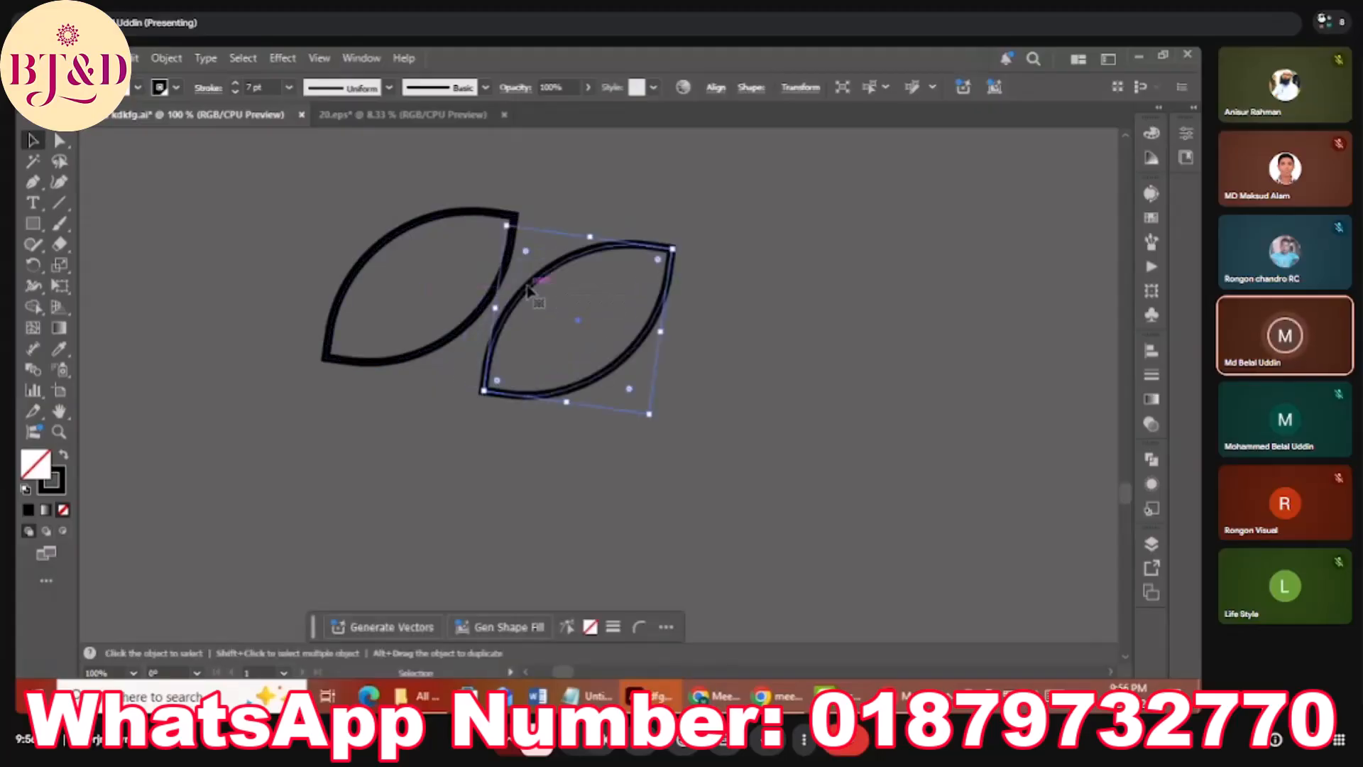
{"action": "key", "text": "Delete"}
{"action": "left_click", "coordinate": [496, 290]}
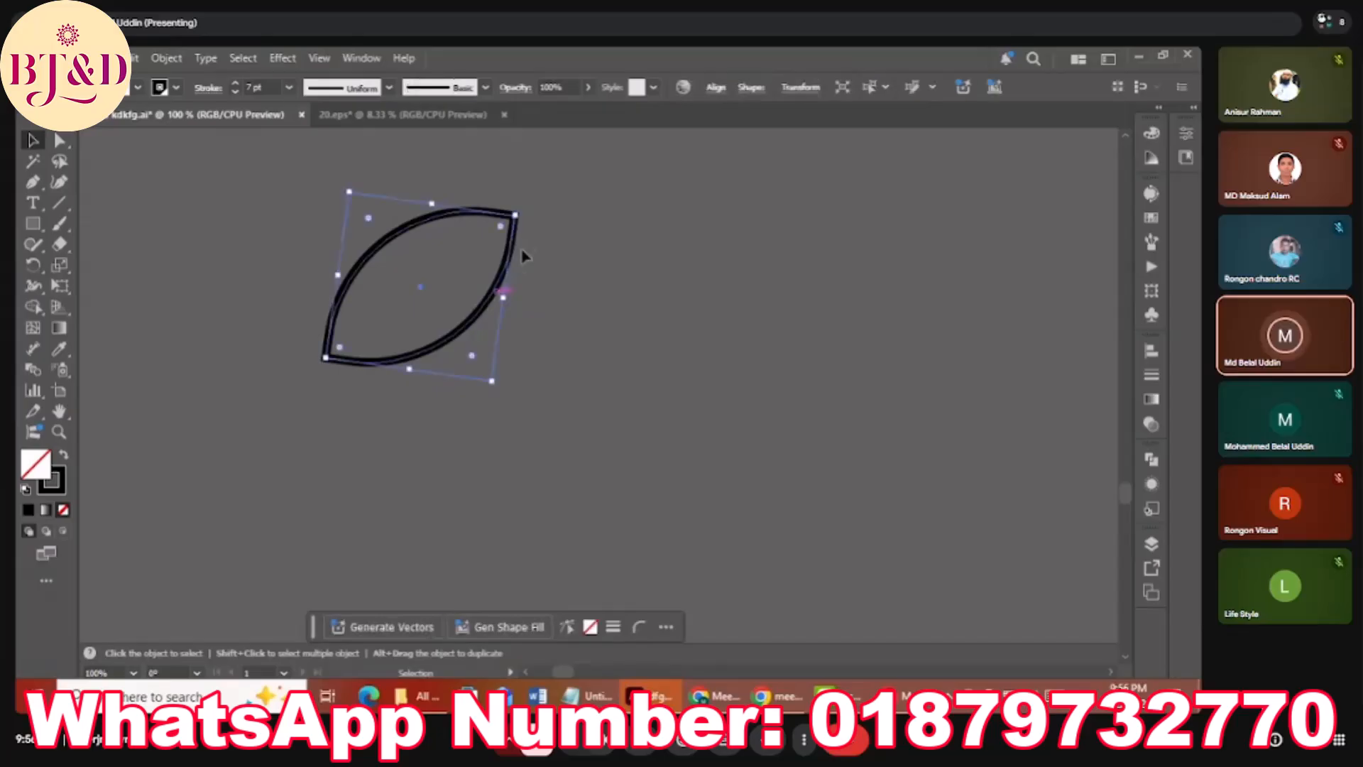
Straighten the leaf's rotation so its bounding box is upright, and place a copy touching its lower-right side.
{"action": "left_click_drag", "start_coordinate": [522, 211], "coordinate": [522, 191]}
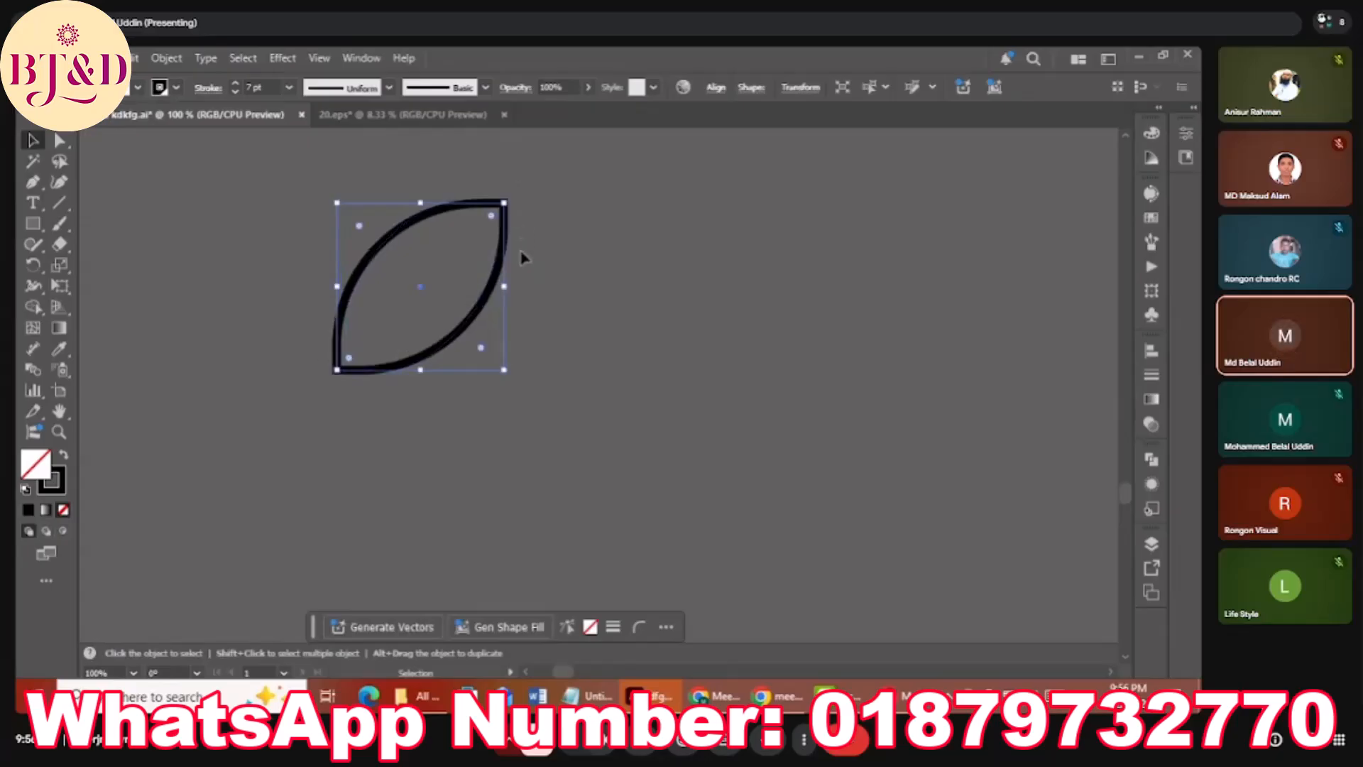
{"action": "left_click_drag", "start_coordinate": [492, 298], "coordinate": [605, 336]}
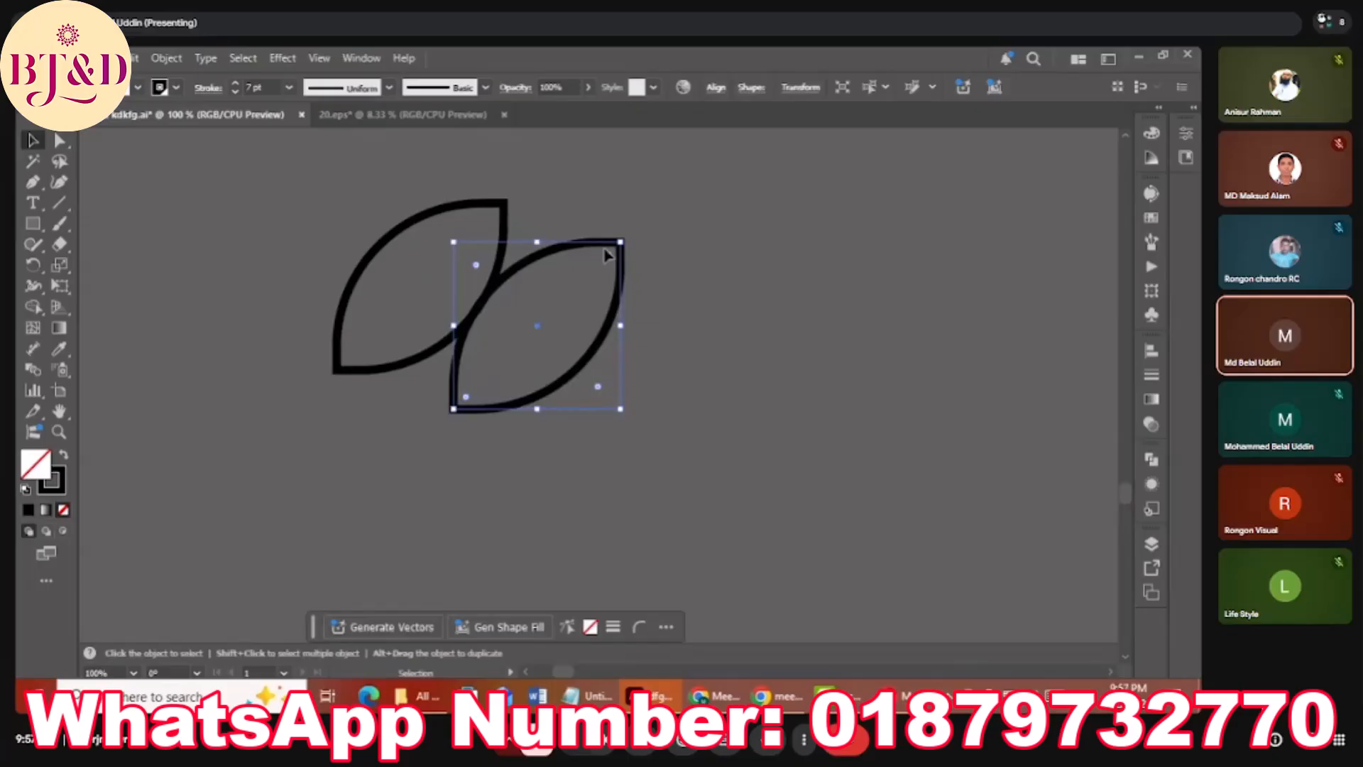
{"action": "key", "text": "a"}
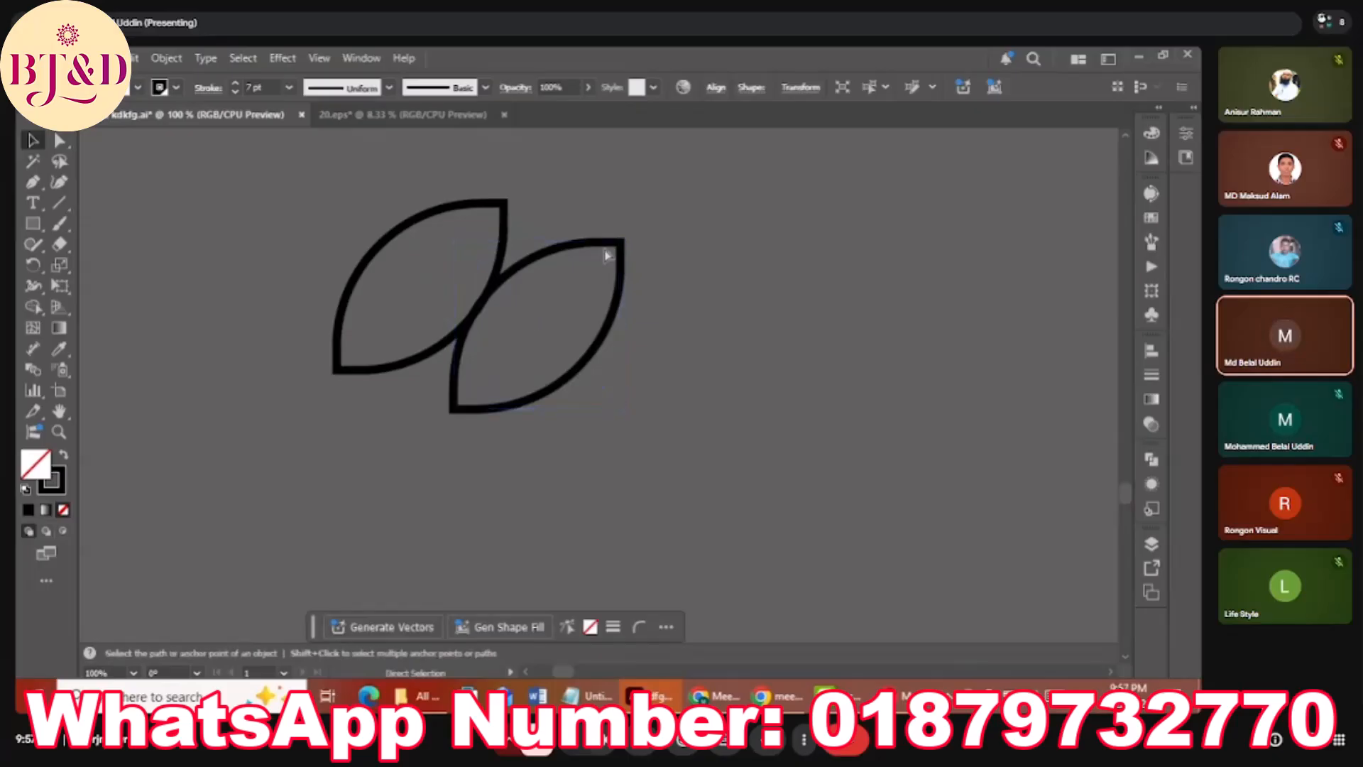
Repeat the last copy to add a third leaf, and rotate all three slightly counterclockwise into a nearly level row.
{"action": "key", "text": "ctrl+d"}
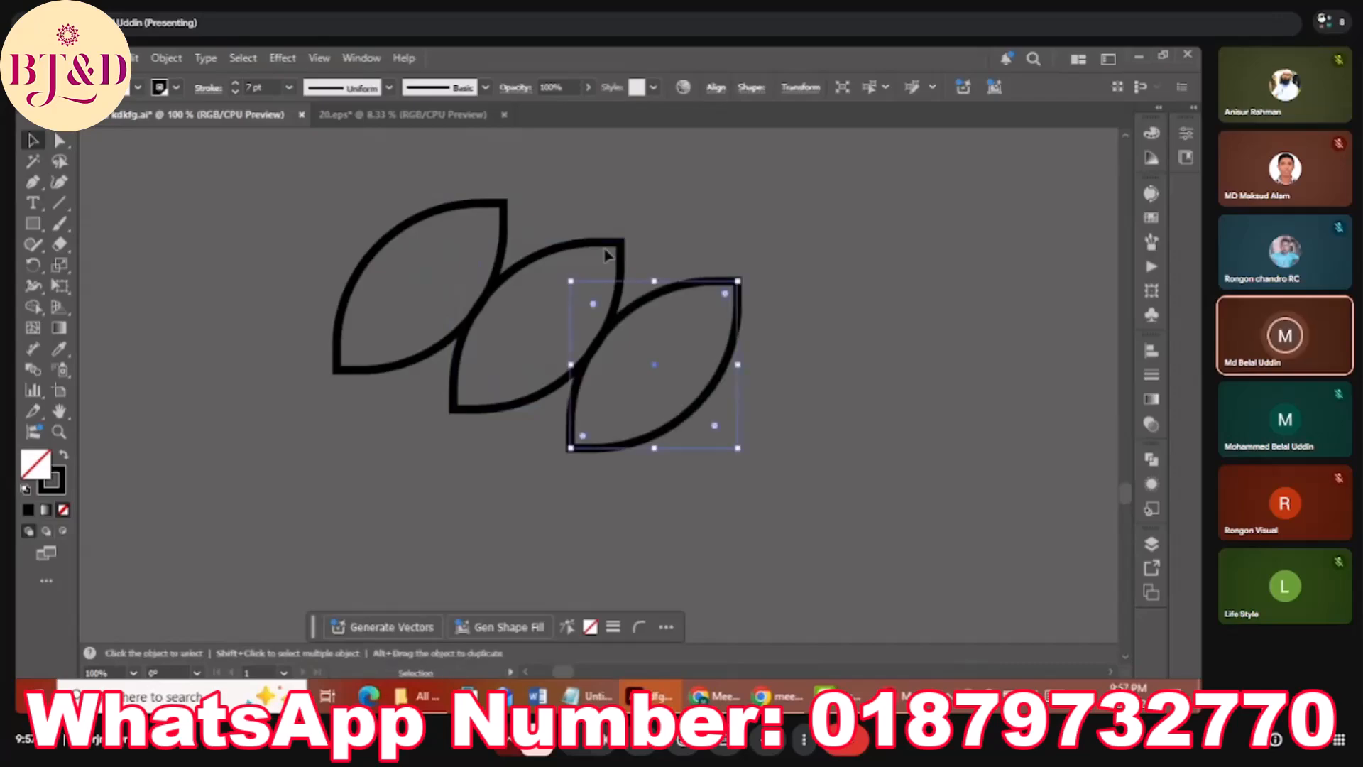
{"action": "left_click_drag", "start_coordinate": [376, 166], "coordinate": [767, 394]}
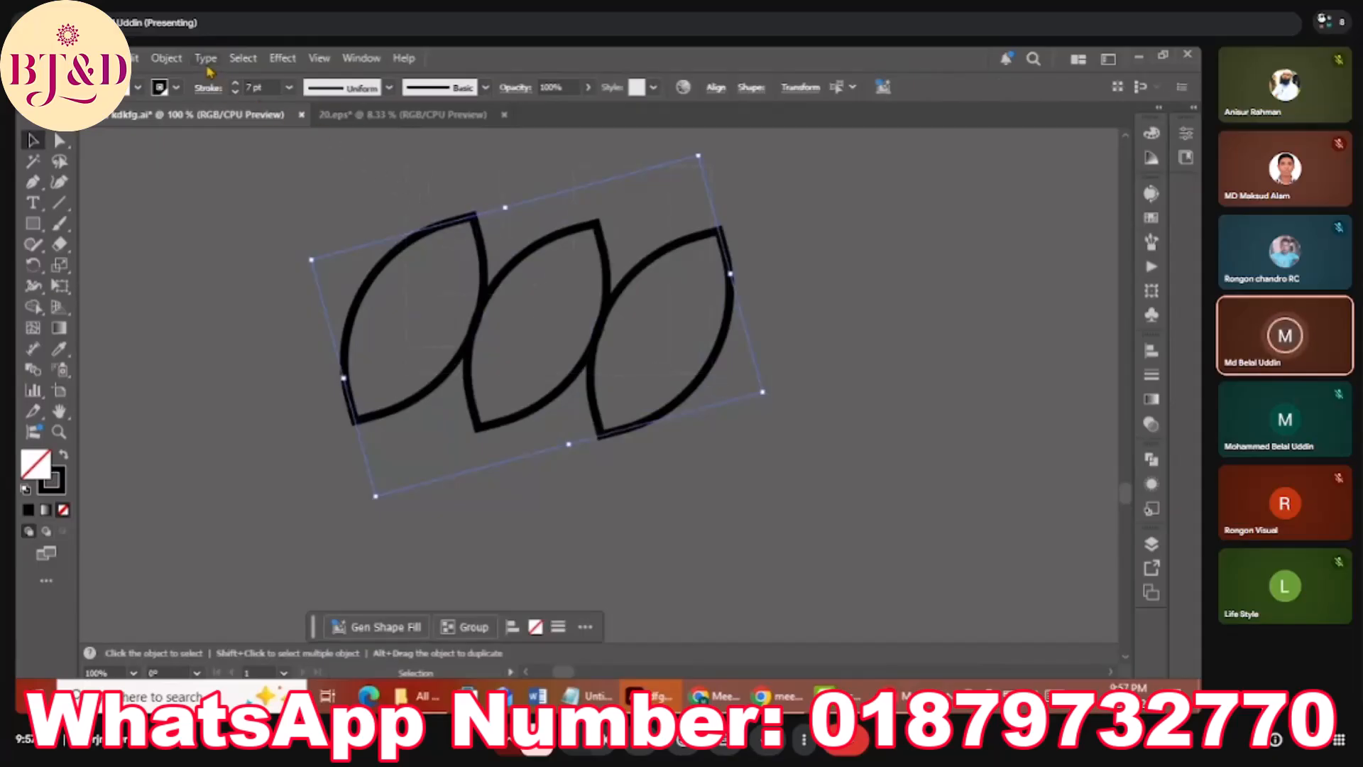
Expand the fill and stroke of the three leaf outlines into shapes, and deselect them.
{"action": "left_click", "coordinate": [155, 61]}
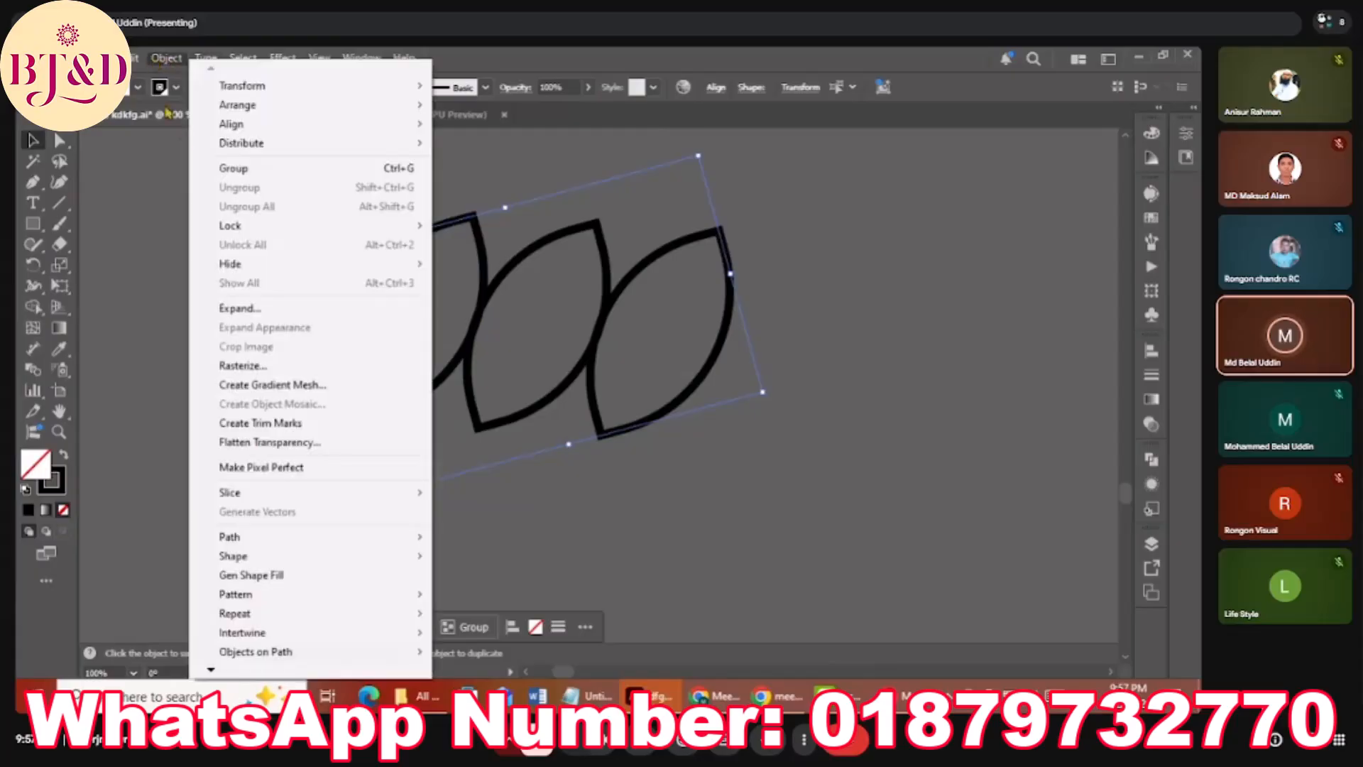
{"action": "left_click", "coordinate": [221, 311]}
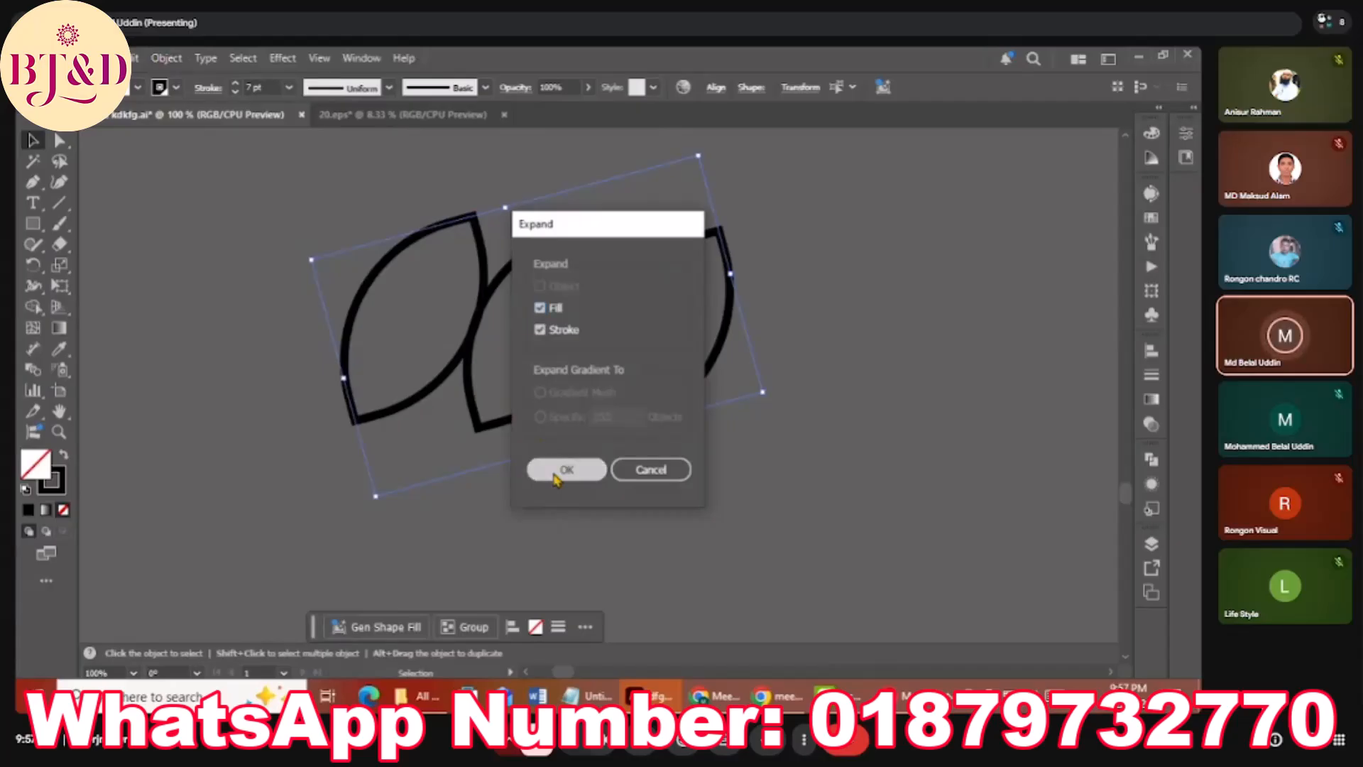
{"action": "left_click", "coordinate": [562, 470]}
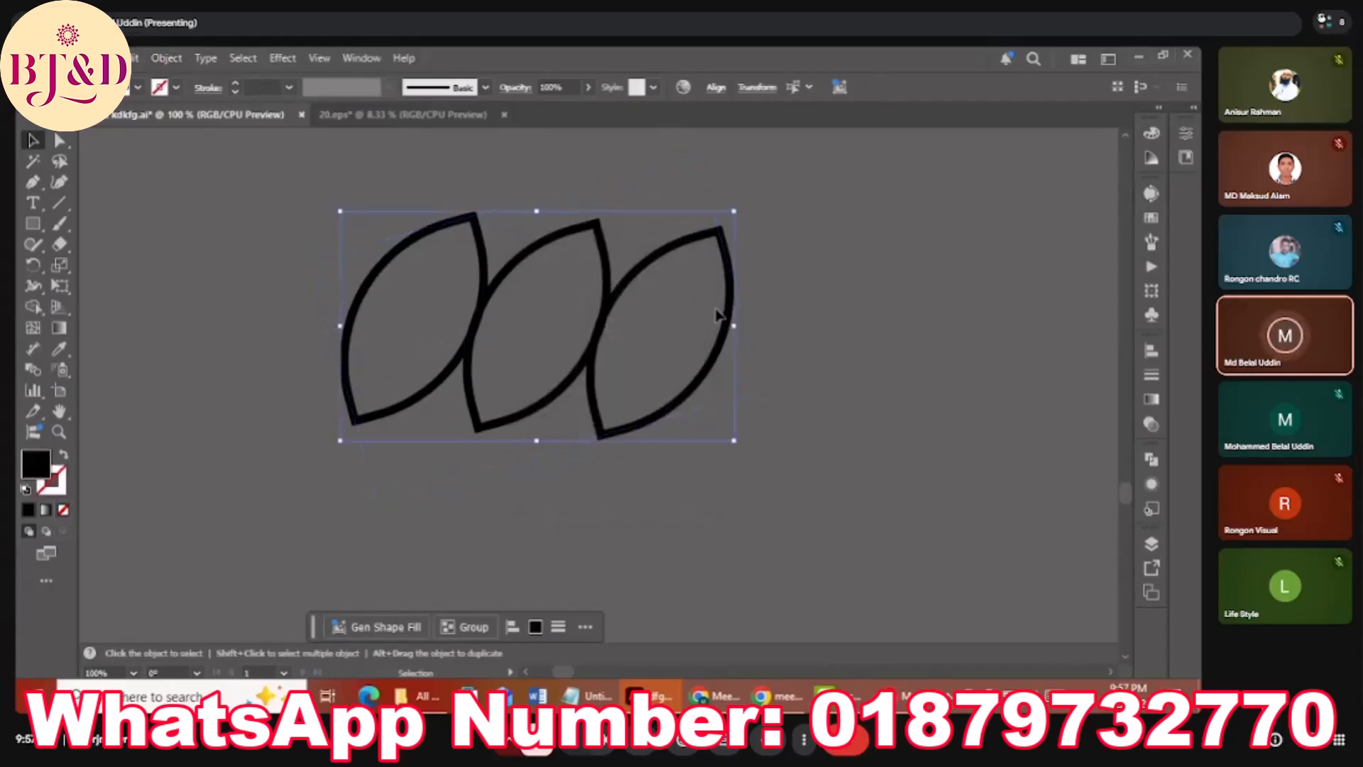
{"action": "left_click", "coordinate": [779, 292]}
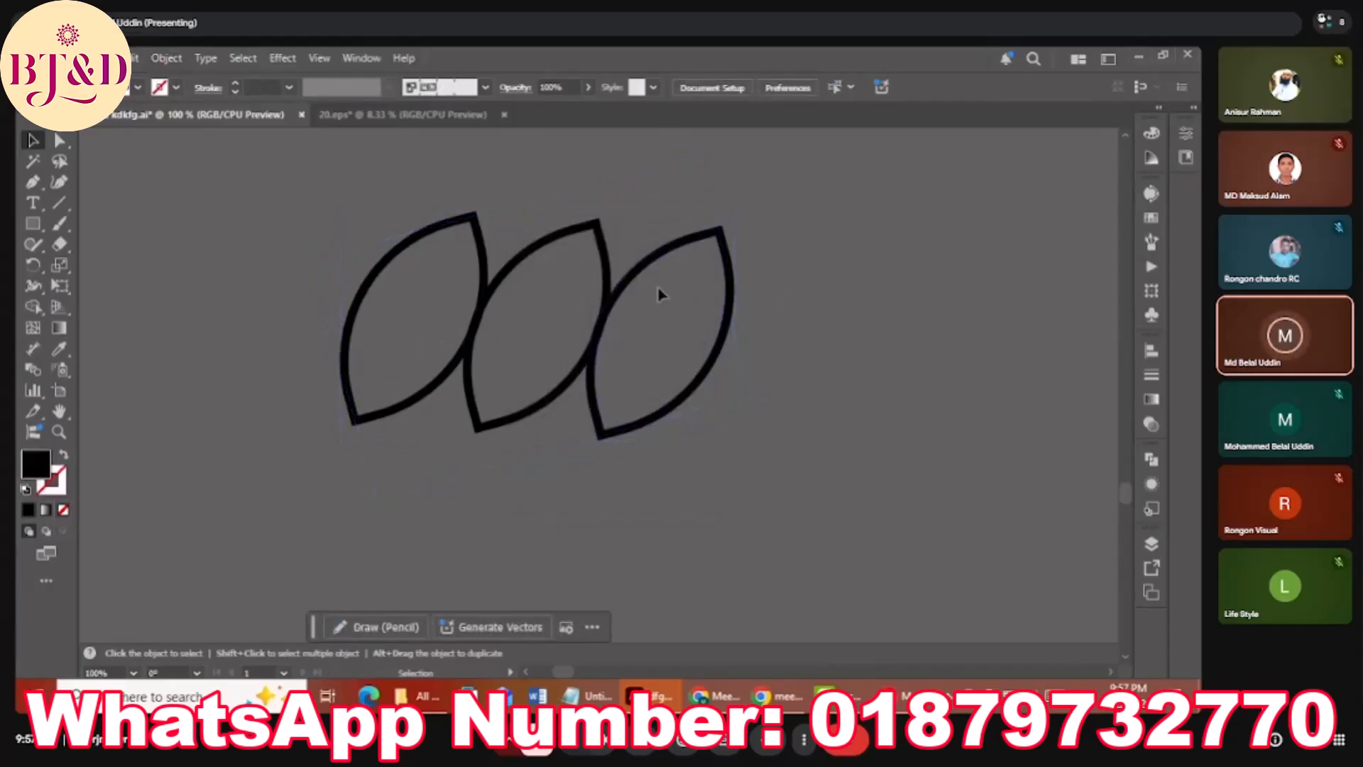
Draw a straight vertical line about 251 px long along the first leaf's outer edge, extending above and below it.
{"action": "left_click", "coordinate": [59, 203]}
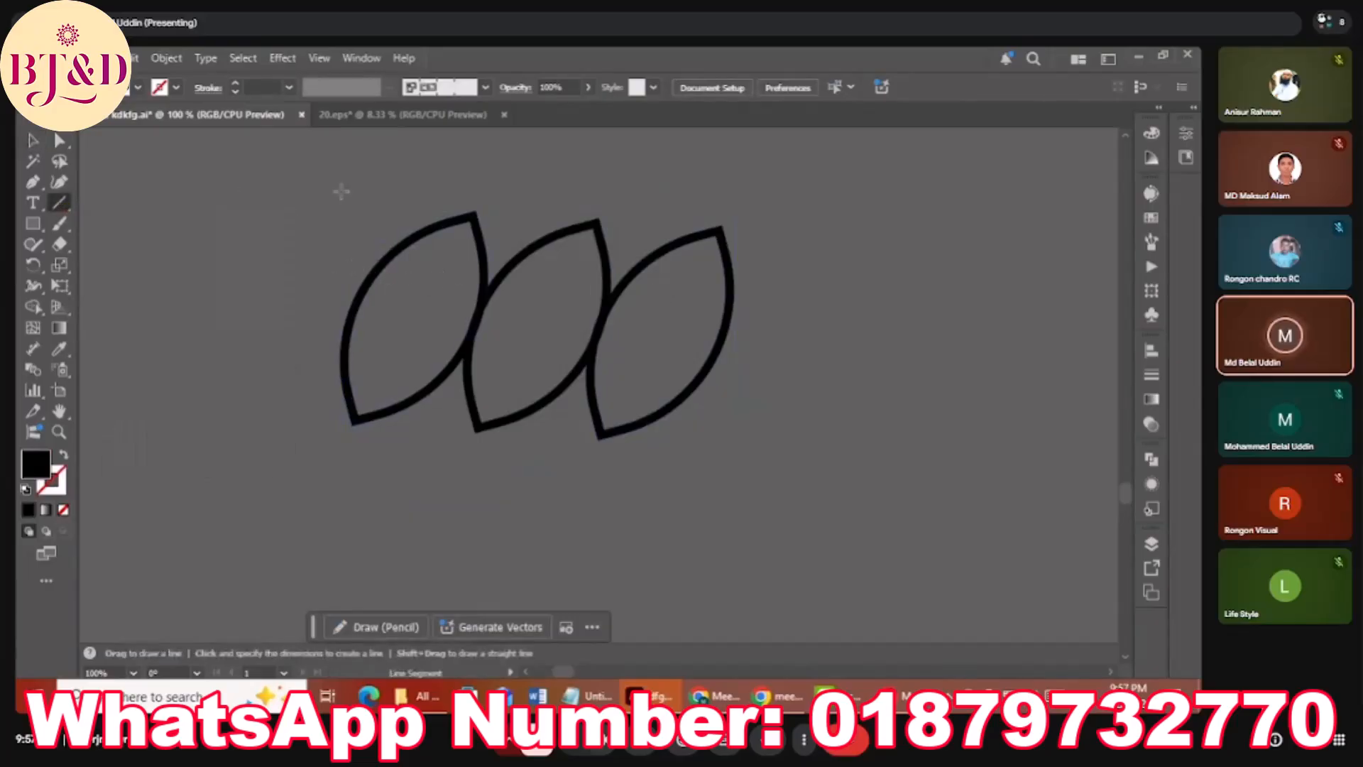
{"action": "left_click_drag", "start_coordinate": [341, 229], "coordinate": [334, 190]}
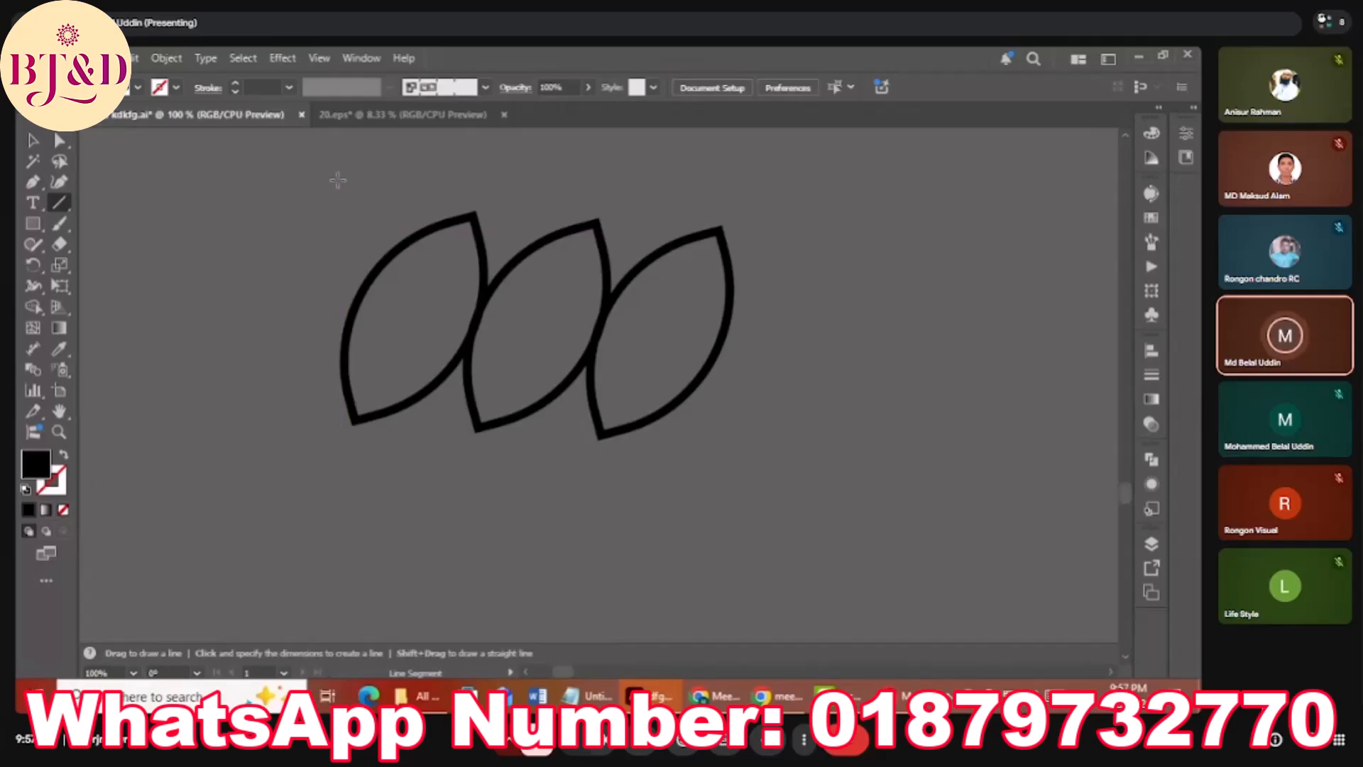
{"action": "left_click_drag", "start_coordinate": [338, 183], "coordinate": [340, 472]}
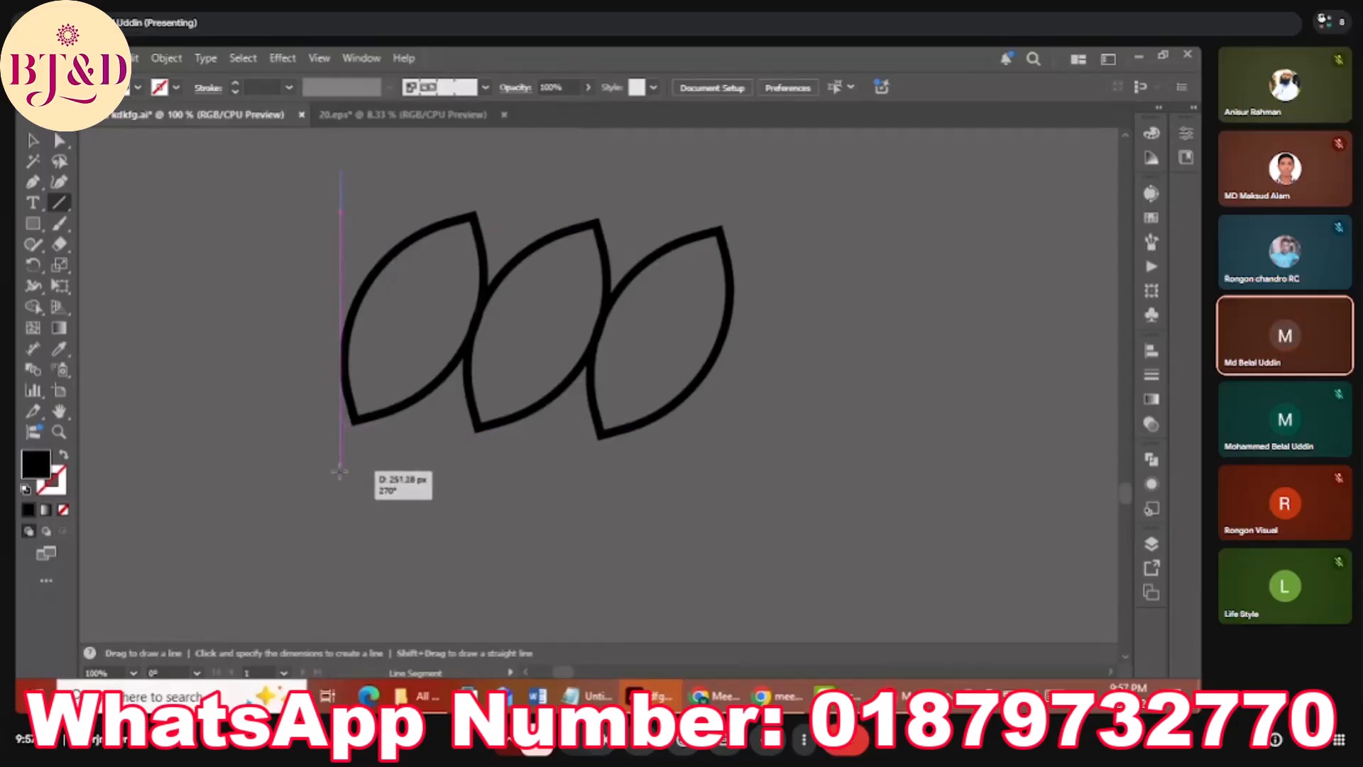
{"action": "left_click_drag", "start_coordinate": [340, 471], "coordinate": [340, 471]}
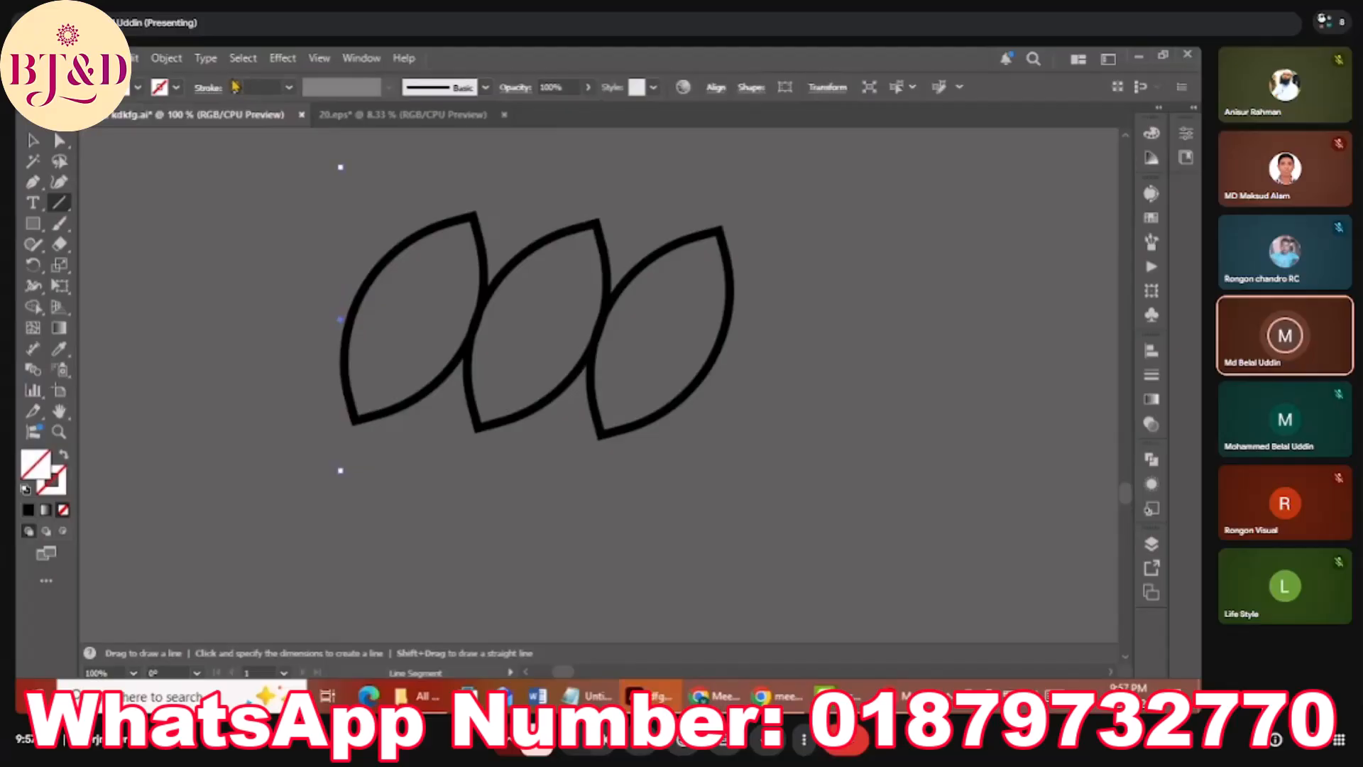
Give the vertical line a black stroke and set its weight to 3 pt.
{"action": "left_click", "coordinate": [237, 86]}
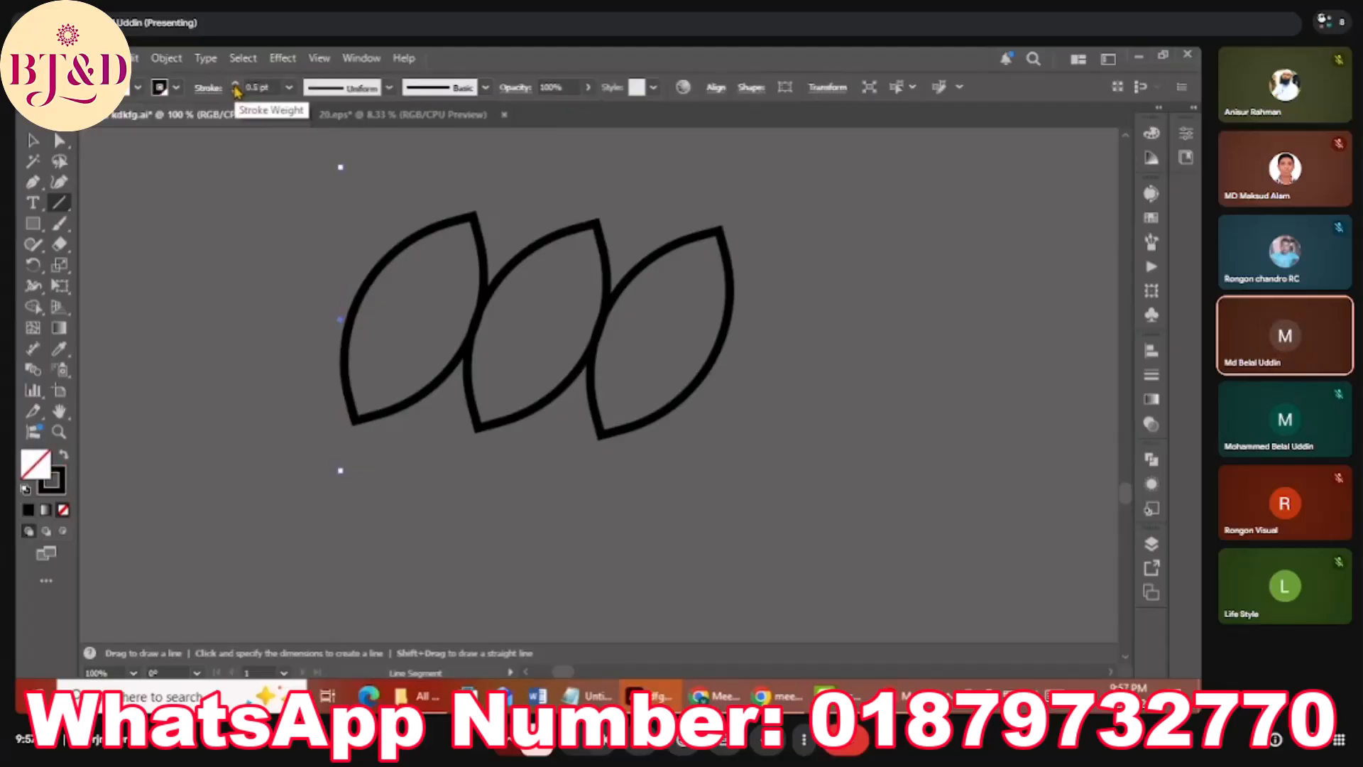
{"action": "left_click", "coordinate": [237, 85]}
{"action": "left_click", "coordinate": [237, 86]}
{"action": "left_click", "coordinate": [237, 86]}
{"action": "left_click", "coordinate": [237, 86]}
{"action": "left_click", "coordinate": [236, 86]}
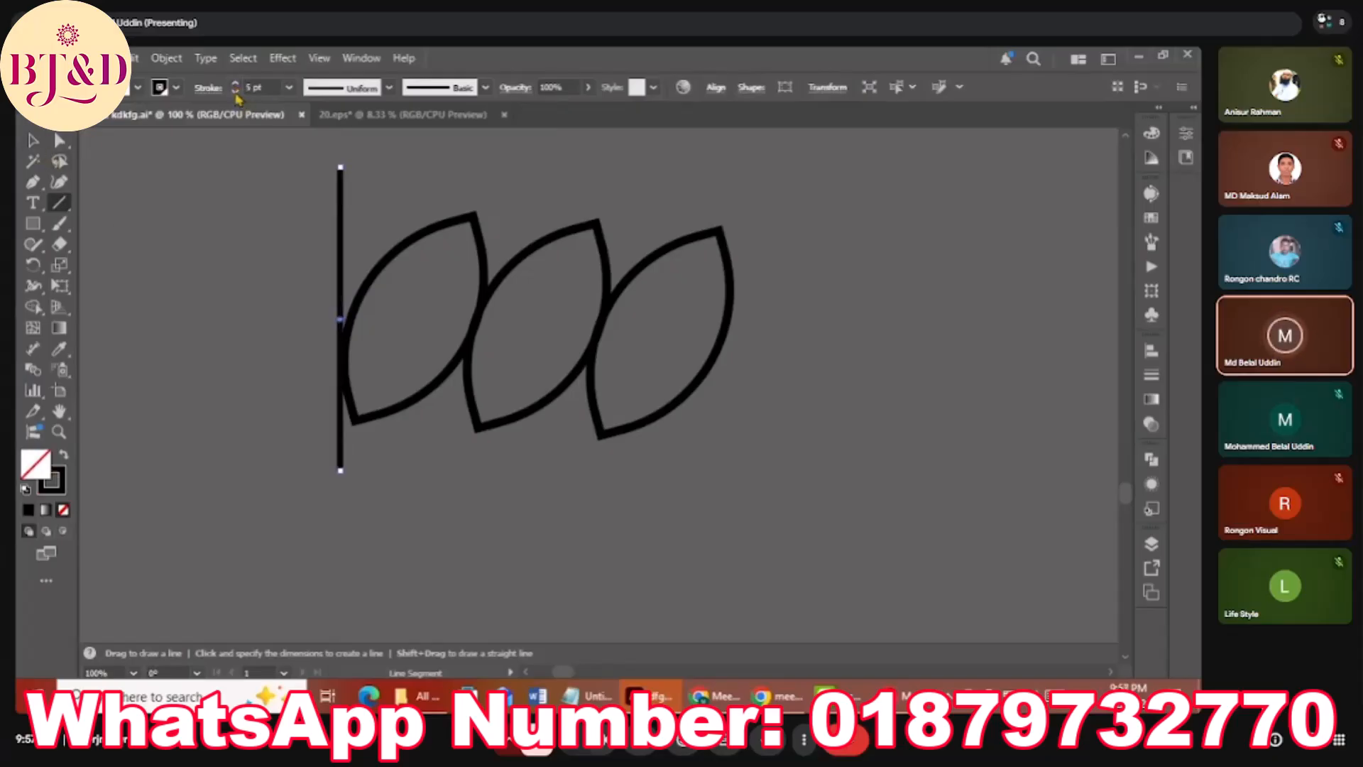
Place a copy of the vertical line just outside the third leaf's outer edge.
{"action": "left_click", "coordinate": [32, 140]}
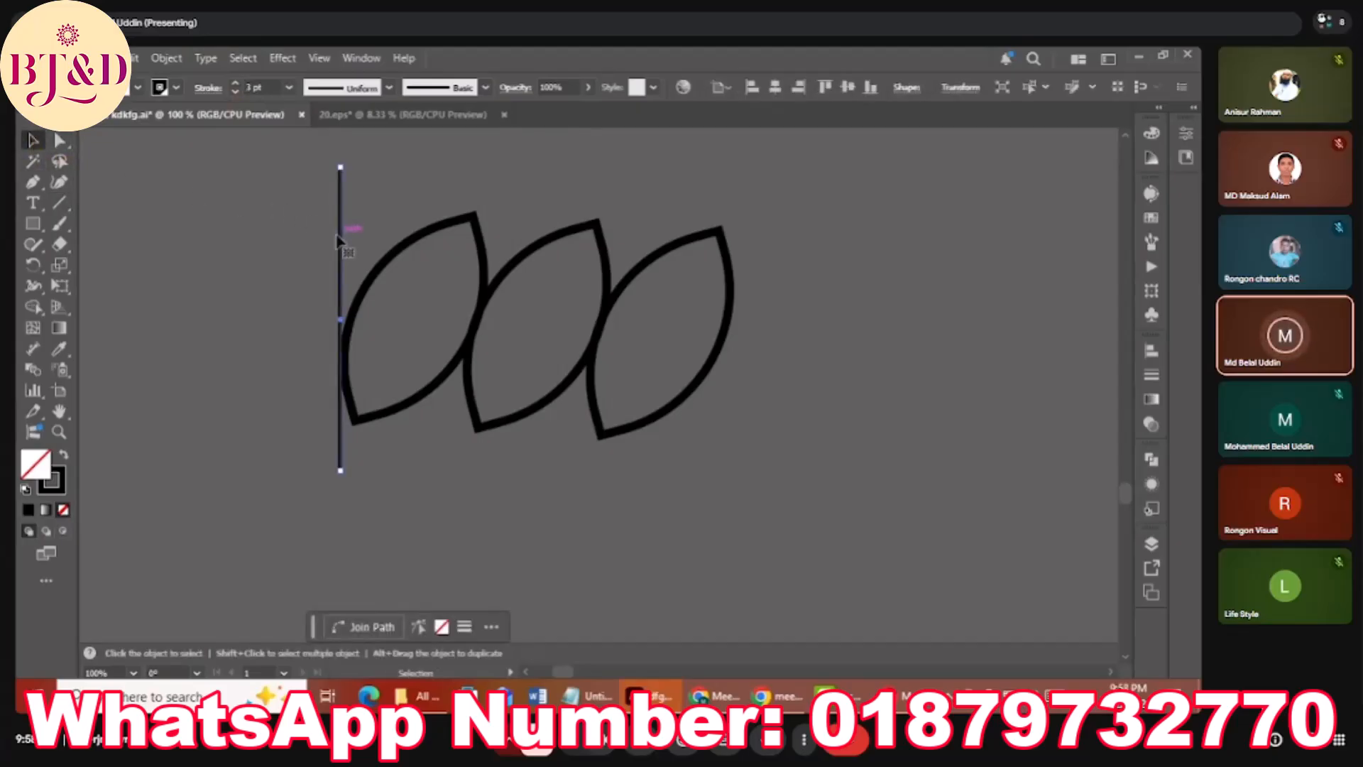
{"action": "left_click_drag", "start_coordinate": [338, 239], "coordinate": [751, 245]}
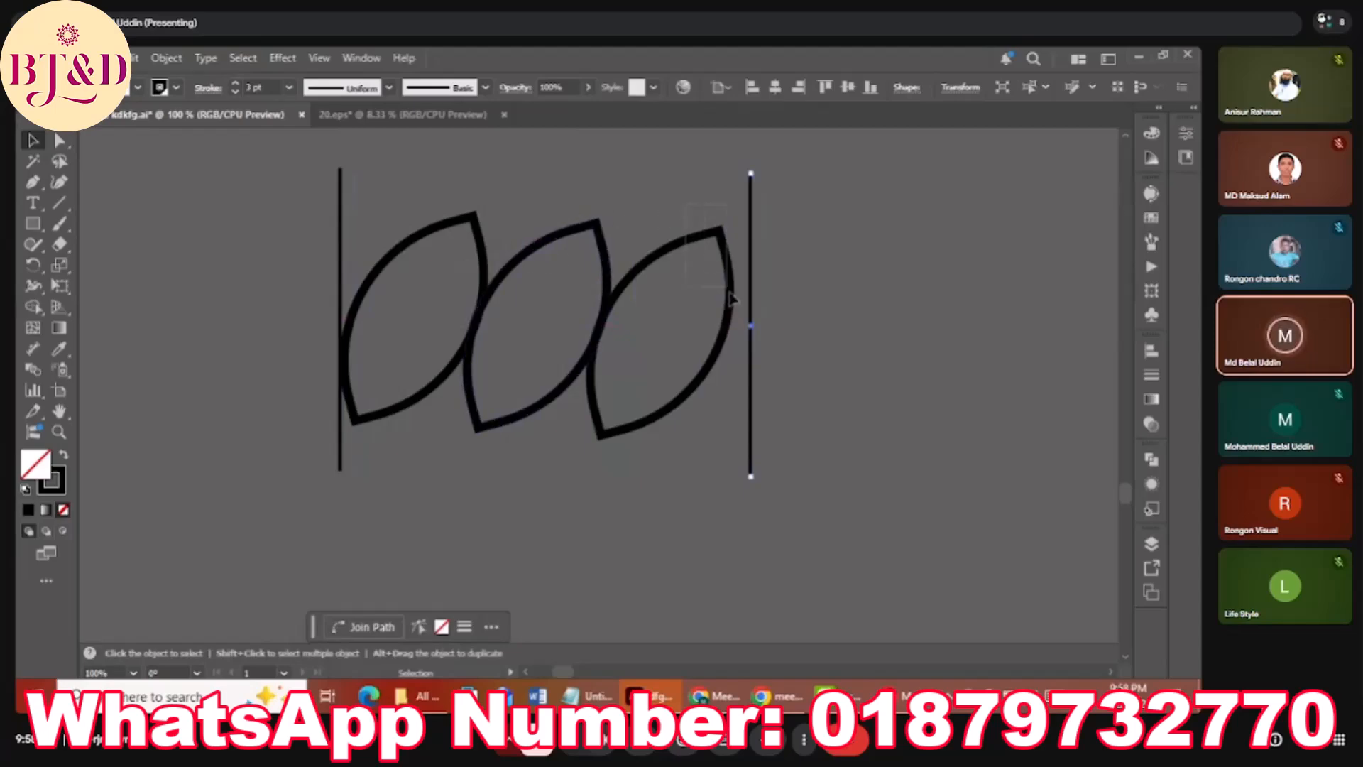
{"action": "left_click_drag", "start_coordinate": [686, 204], "coordinate": [775, 342]}
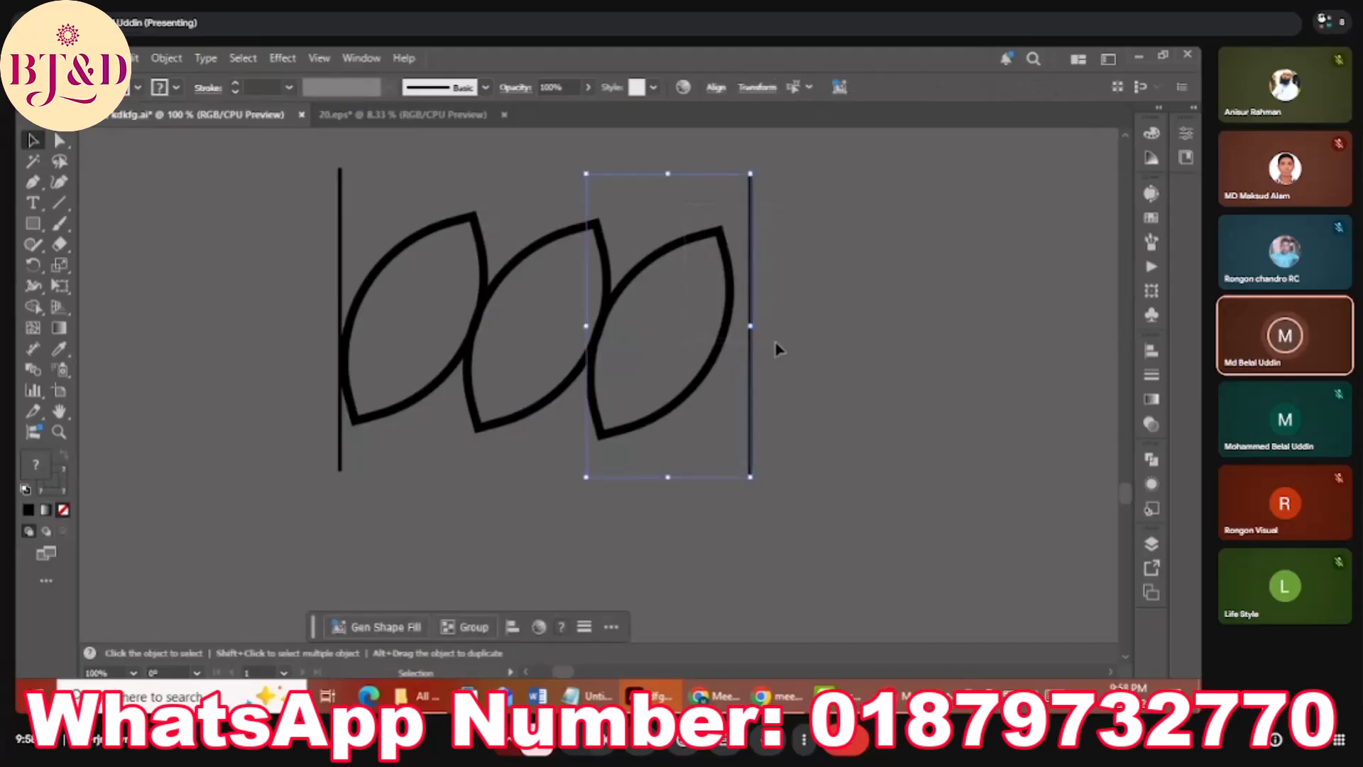
{"action": "double_click", "coordinate": [723, 353]}
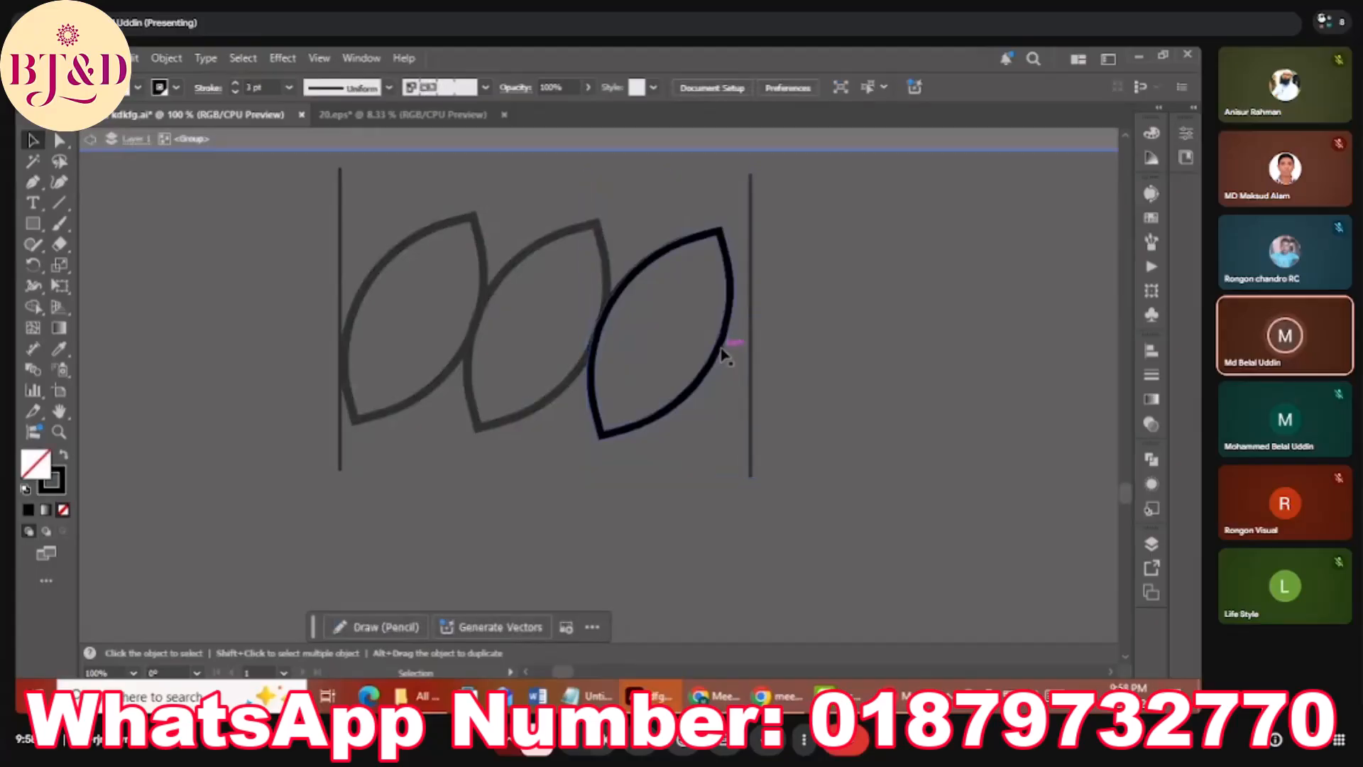
{"action": "left_click", "coordinate": [92, 140]}
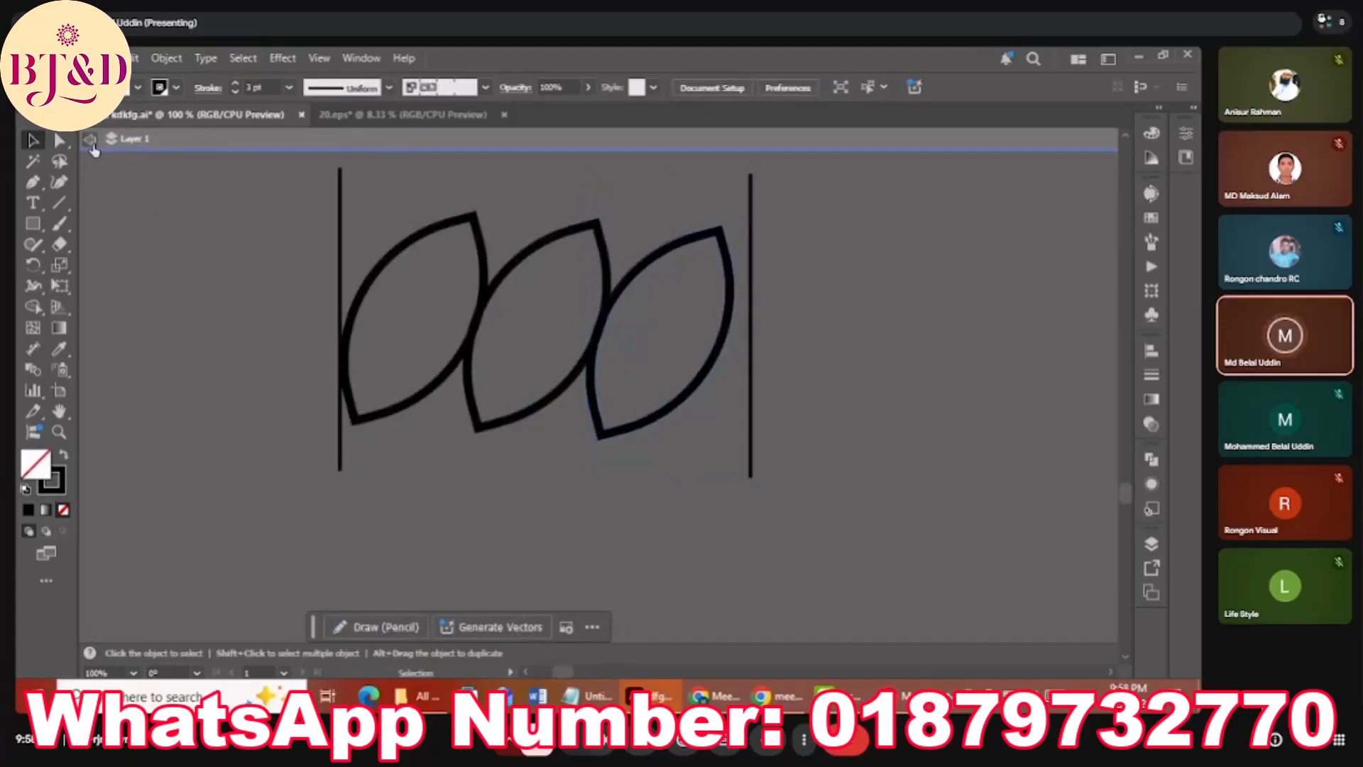
Center the copied line horizontally on the third leaf, using the leaf as the key object.
{"action": "left_click_drag", "start_coordinate": [669, 201], "coordinate": [769, 346]}
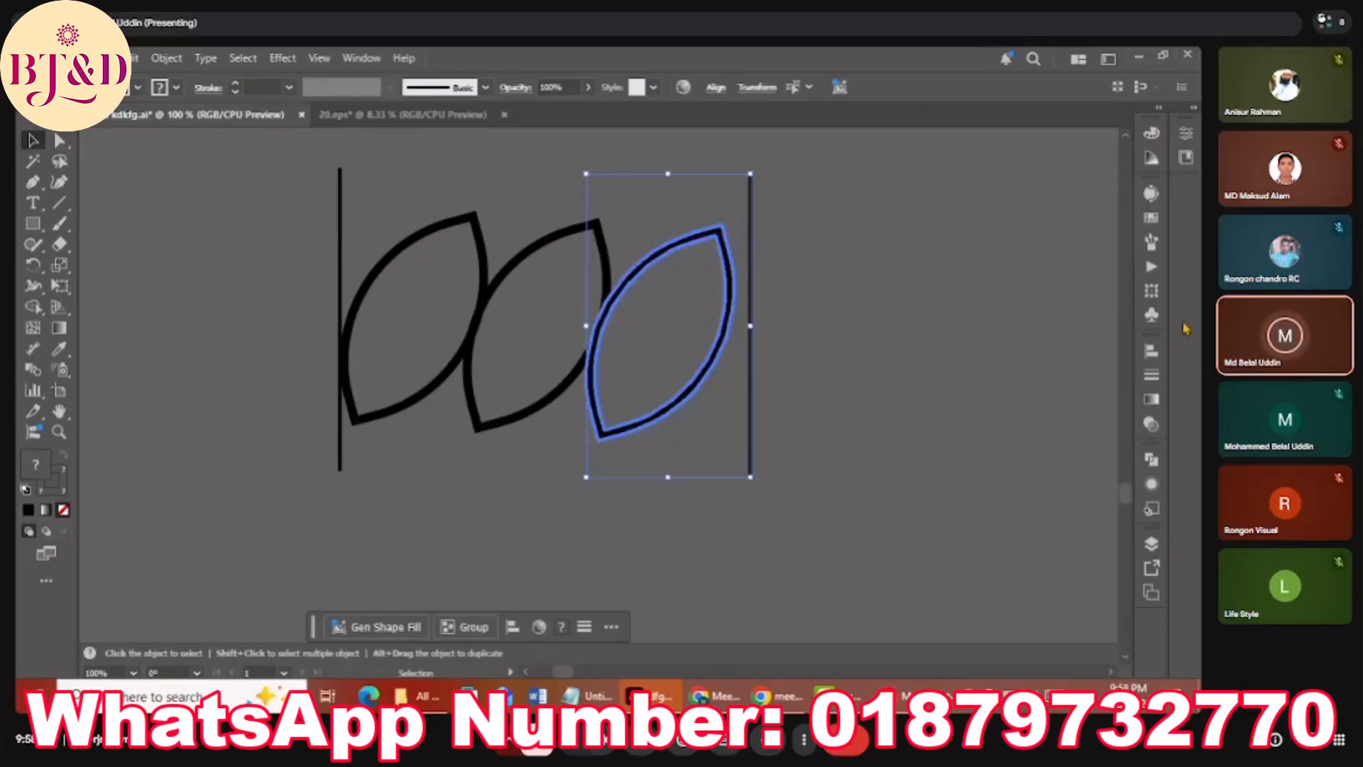
{"action": "left_click", "coordinate": [1151, 350]}
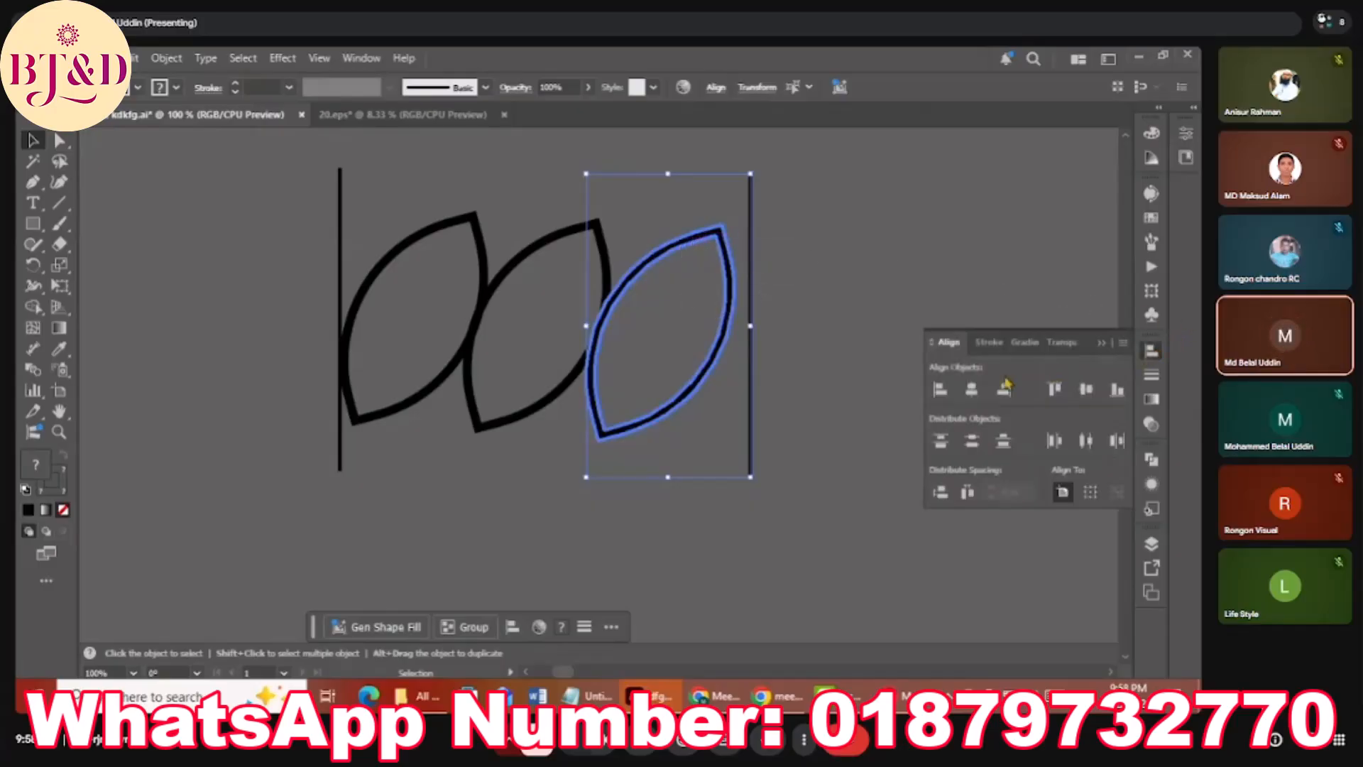
{"action": "left_click", "coordinate": [971, 389]}
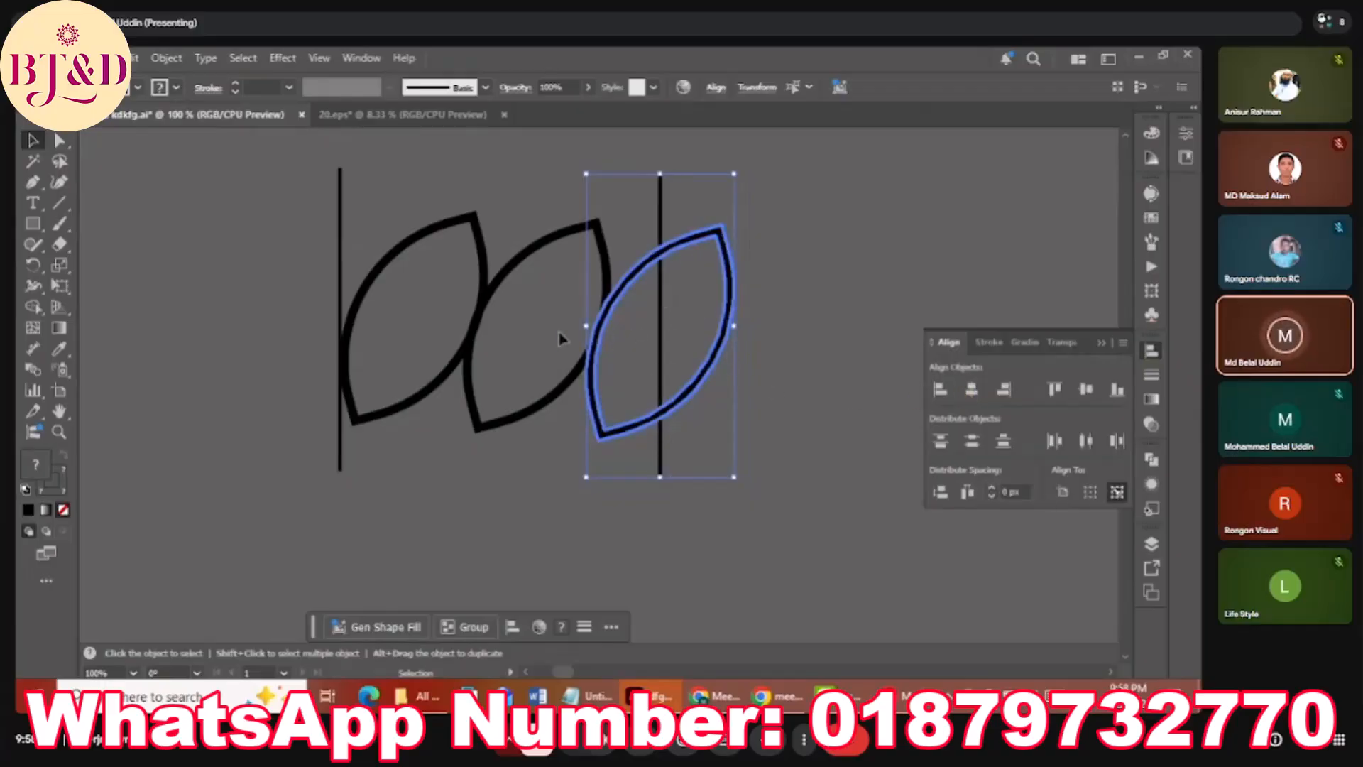
Center the original line horizontally on the first leaf as the key object, and deselect.
{"action": "left_click", "coordinate": [395, 376]}
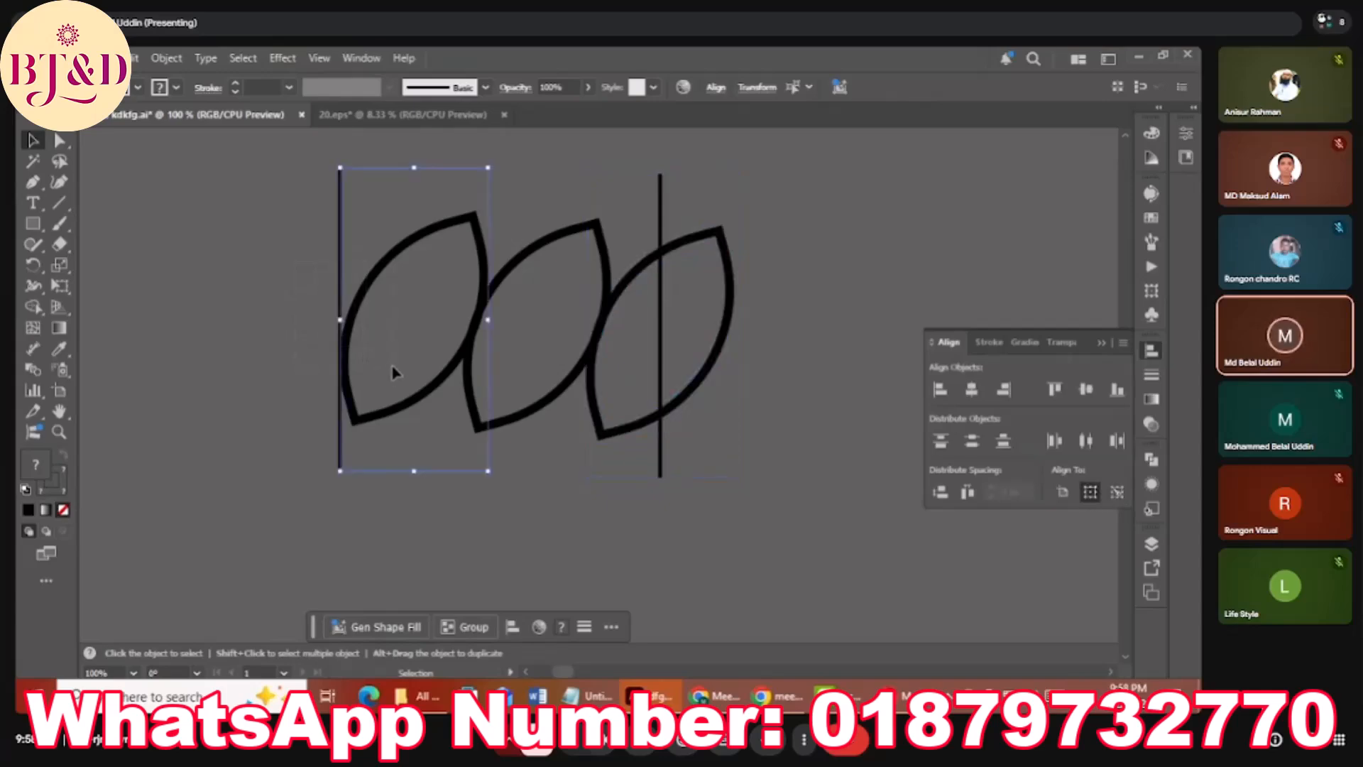
{"action": "left_click", "coordinate": [364, 287]}
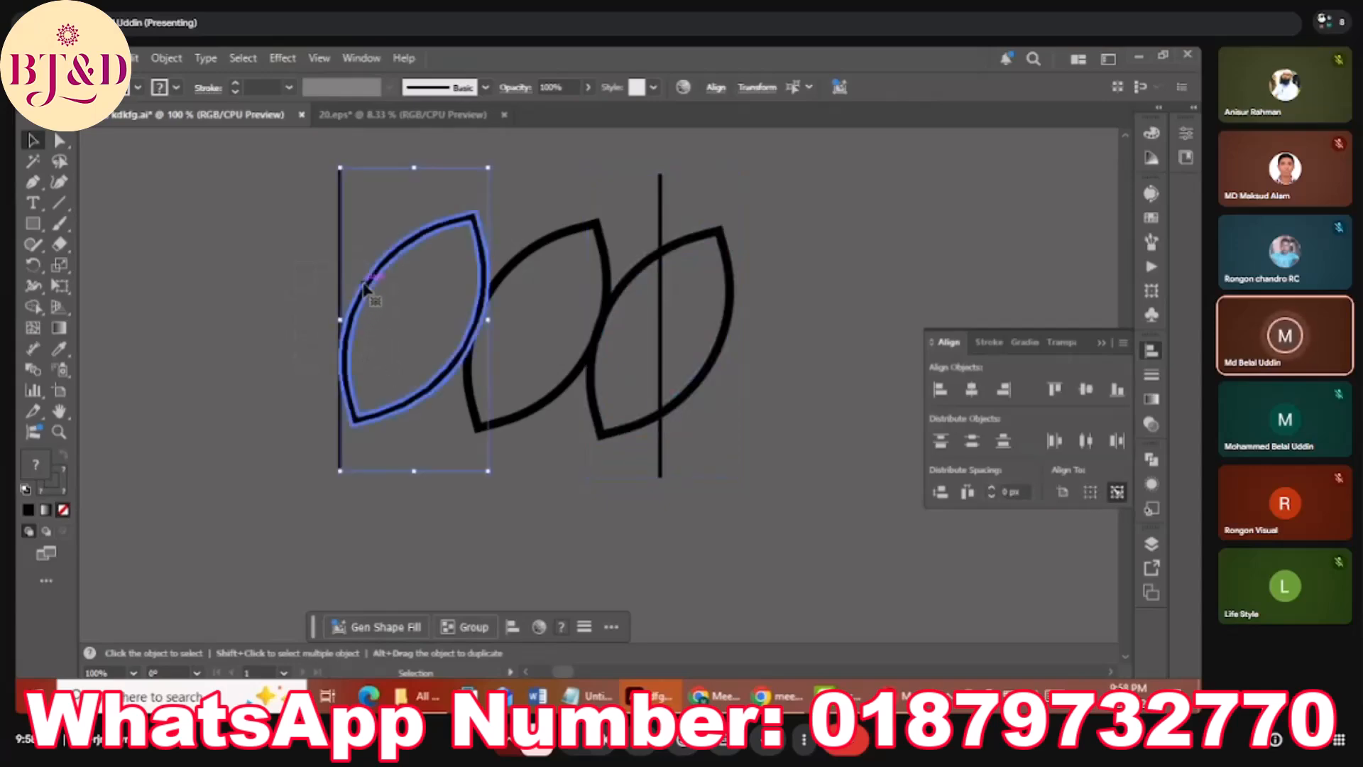
{"action": "left_click", "coordinate": [978, 391]}
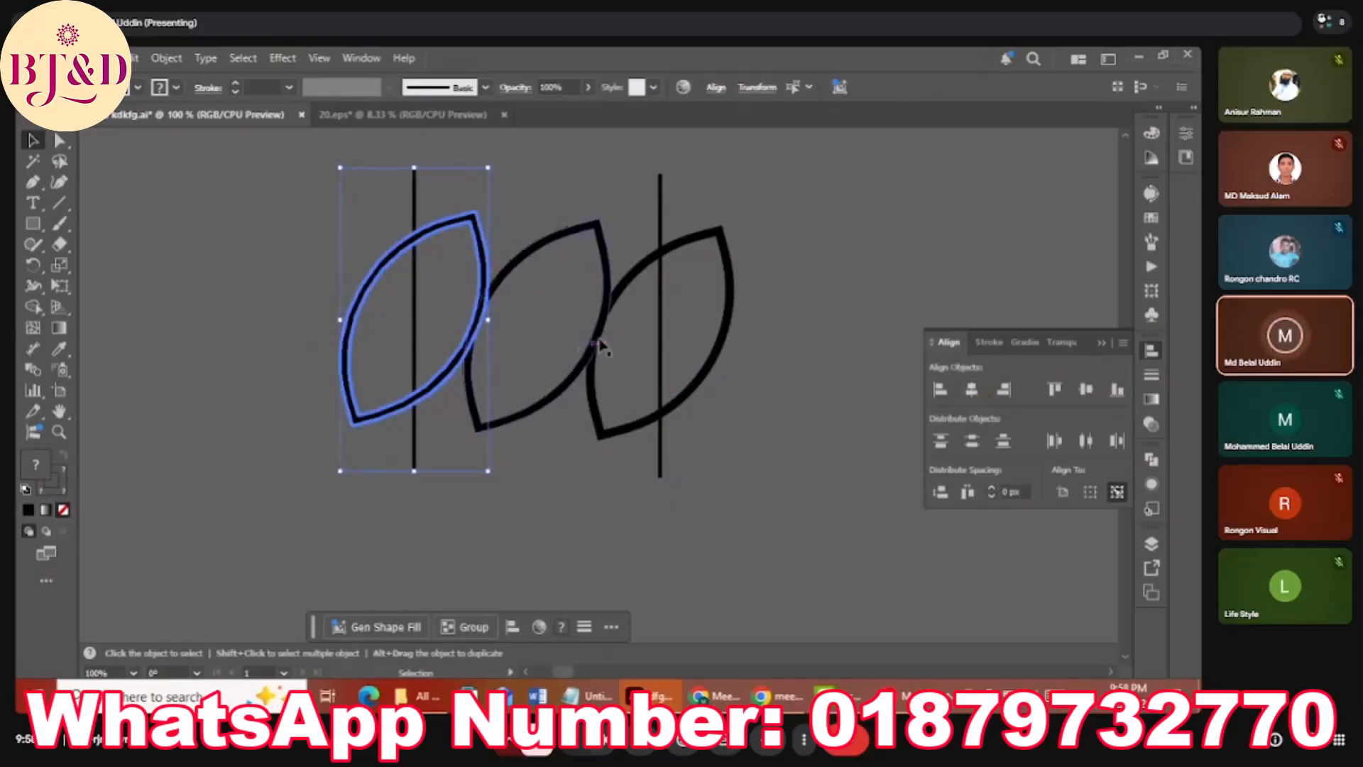
{"action": "left_click", "coordinate": [286, 257]}
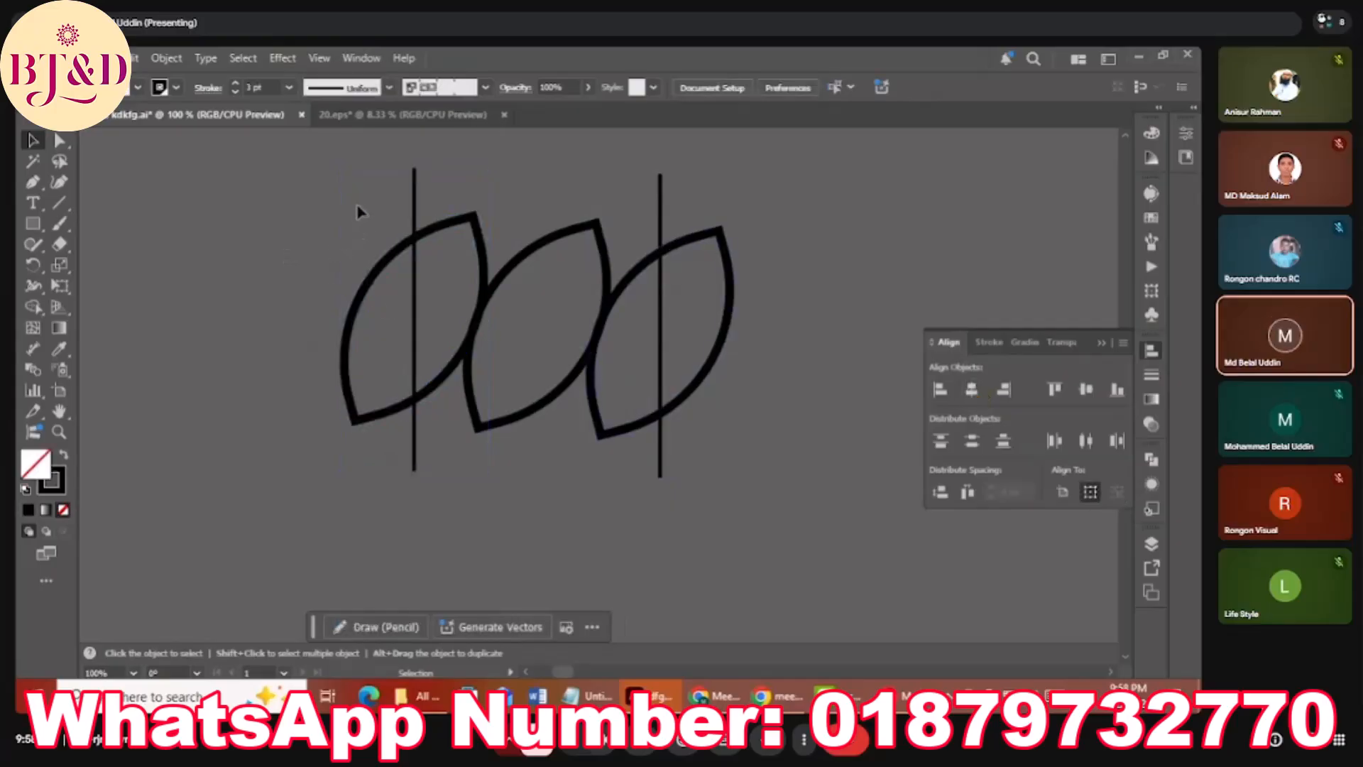
Divide the three leaves along both vertical lines with Pathfinder, and ungroup the resulting pieces.
{"action": "left_click_drag", "start_coordinate": [638, 403], "coordinate": [732, 419]}
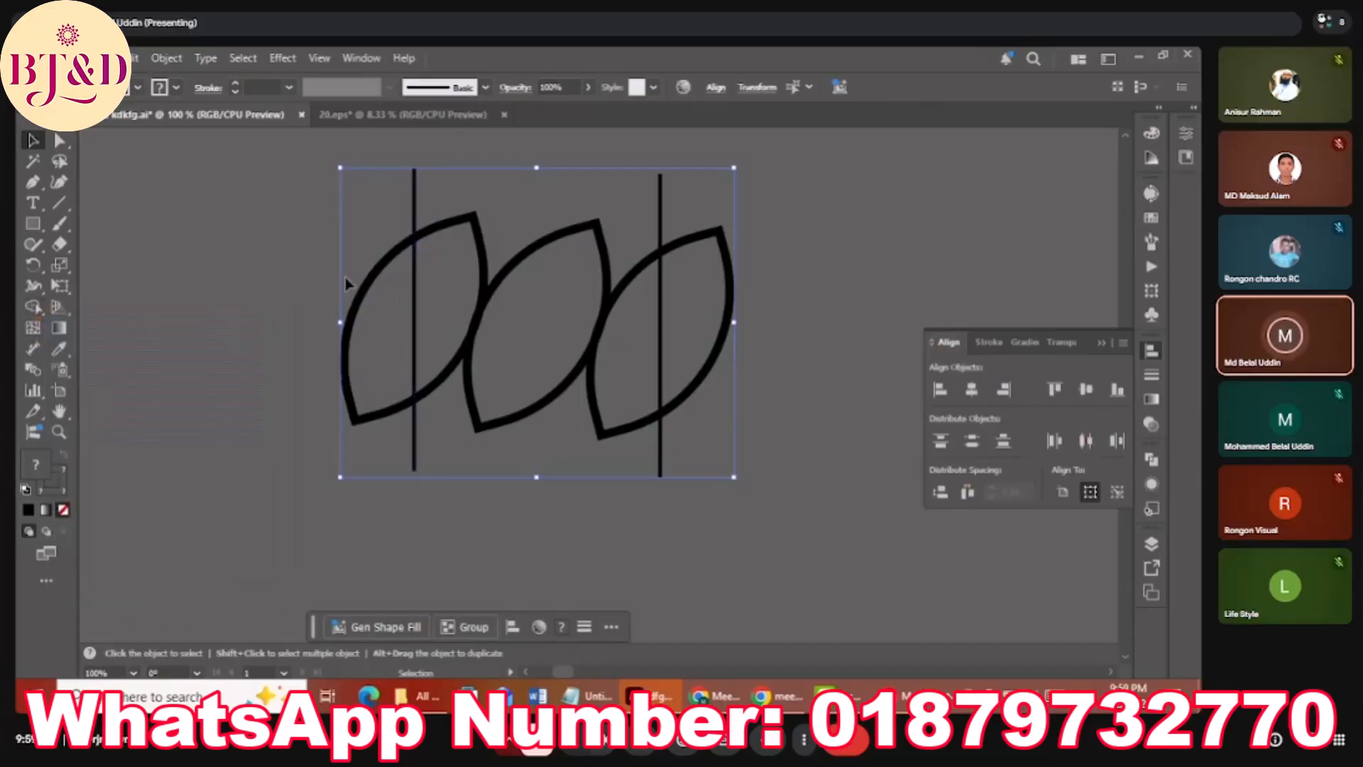
{"action": "left_click", "coordinate": [1153, 462]}
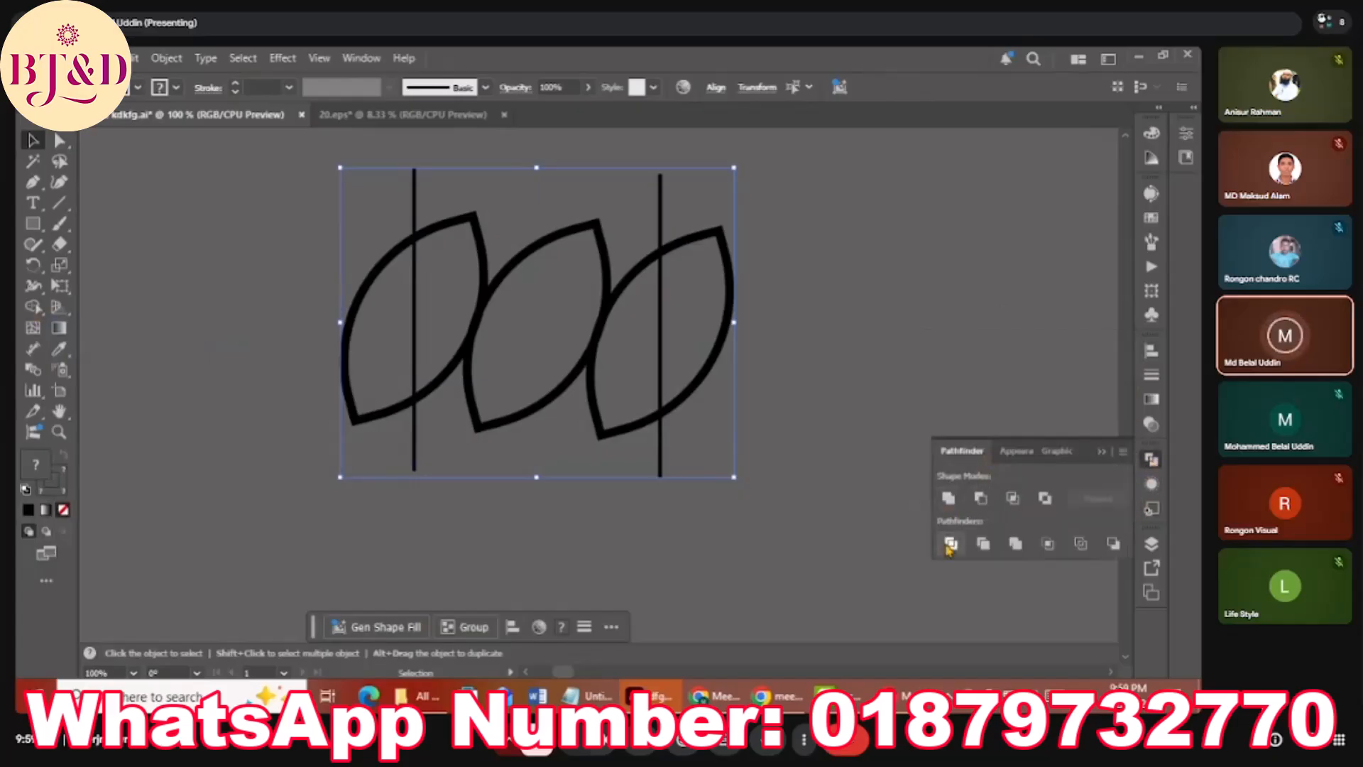
{"action": "left_click", "coordinate": [950, 544]}
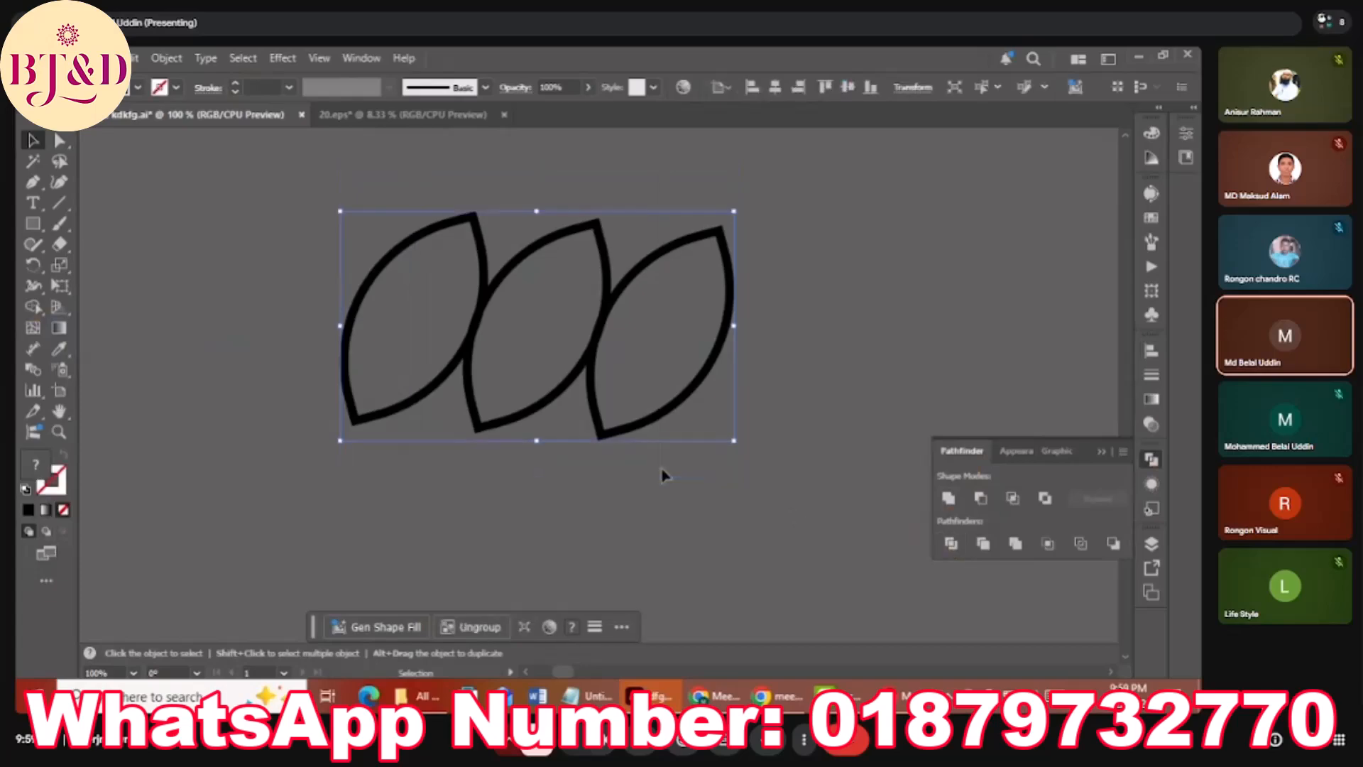
{"action": "left_click", "coordinate": [368, 306]}
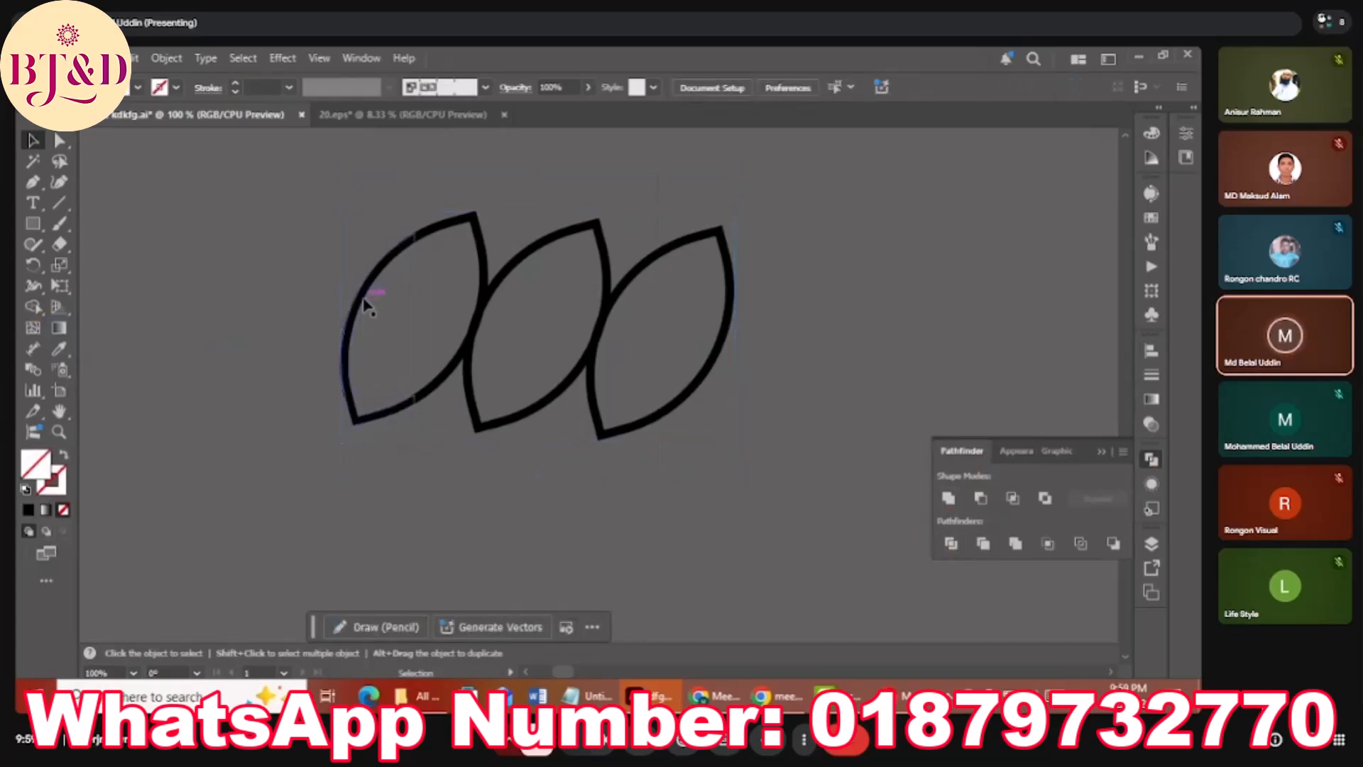
{"action": "left_click", "coordinate": [367, 305]}
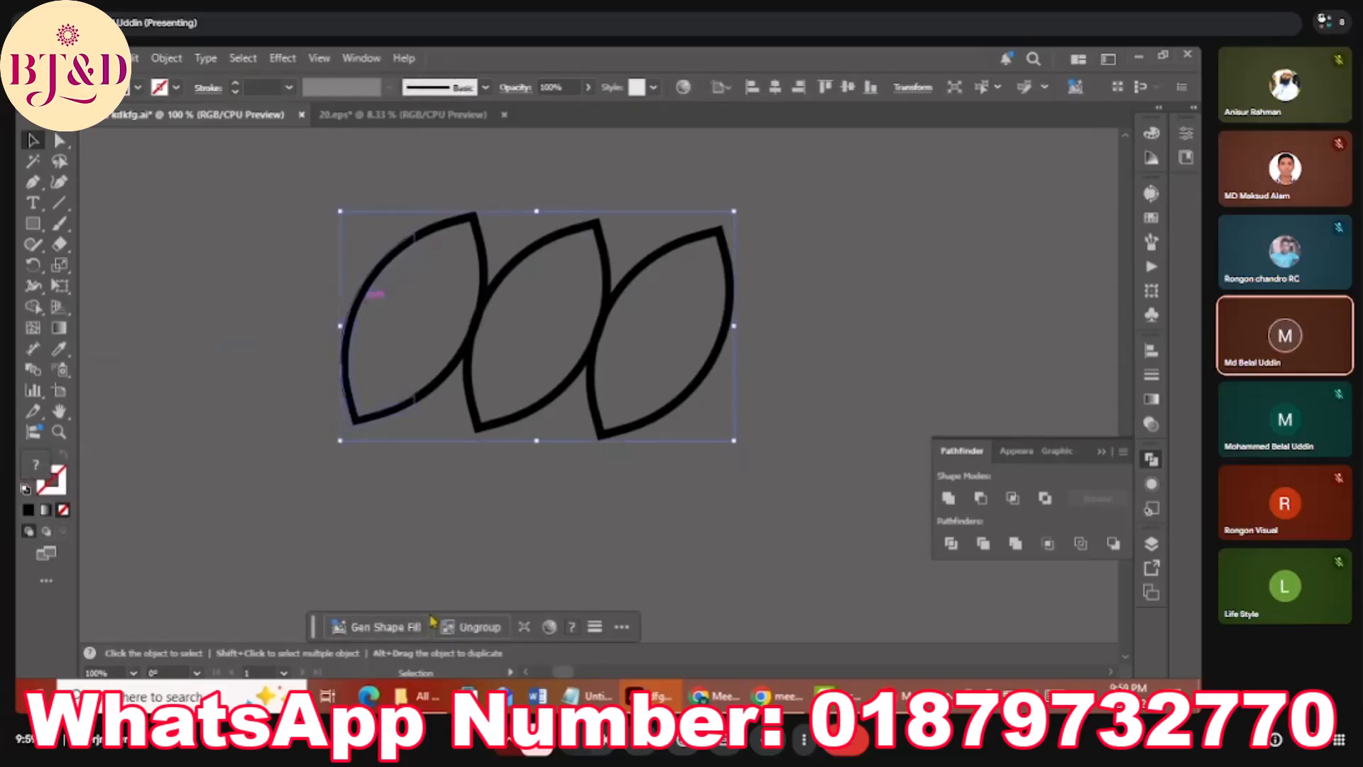
{"action": "left_click", "coordinate": [458, 626]}
{"action": "left_click", "coordinate": [374, 389]}
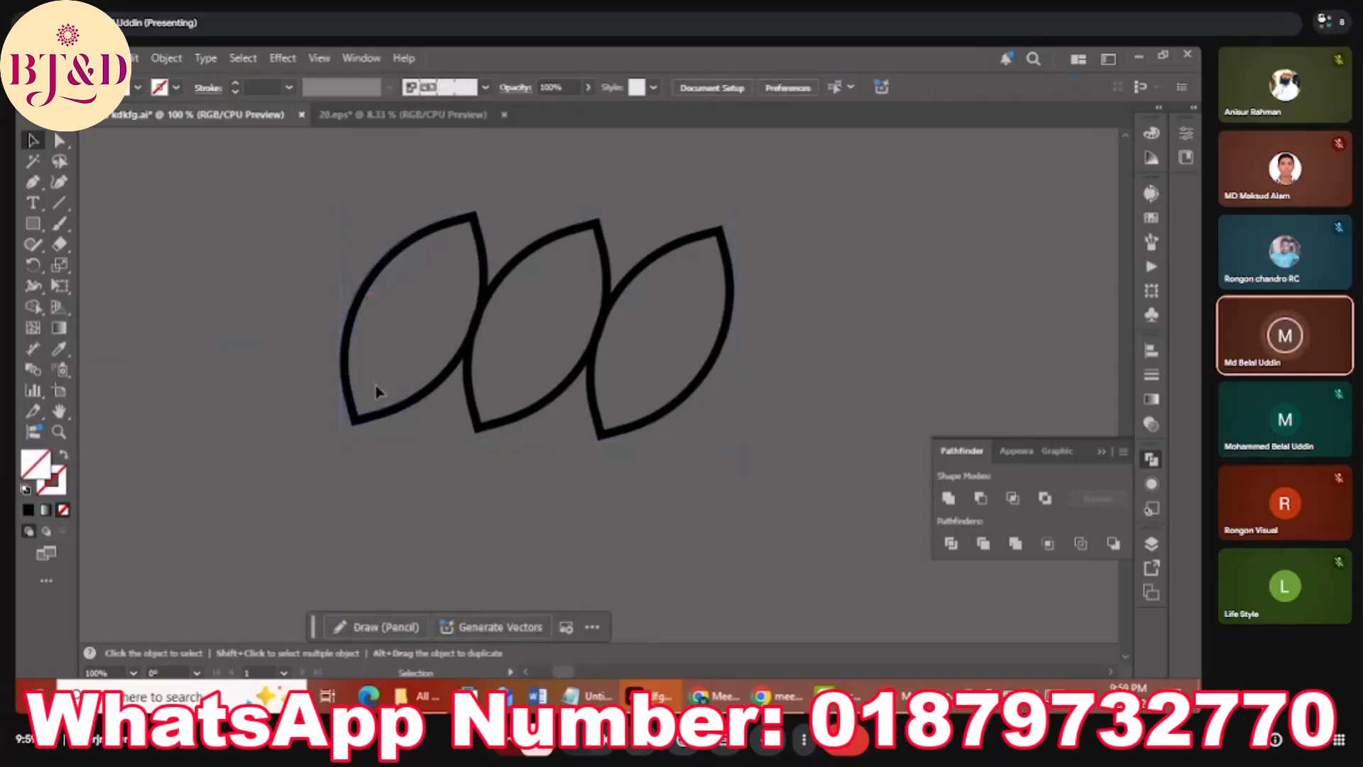
Delete the outer halves of the first and third leaves along with the leftover invisible pieces inside them.
{"action": "left_click", "coordinate": [353, 317]}
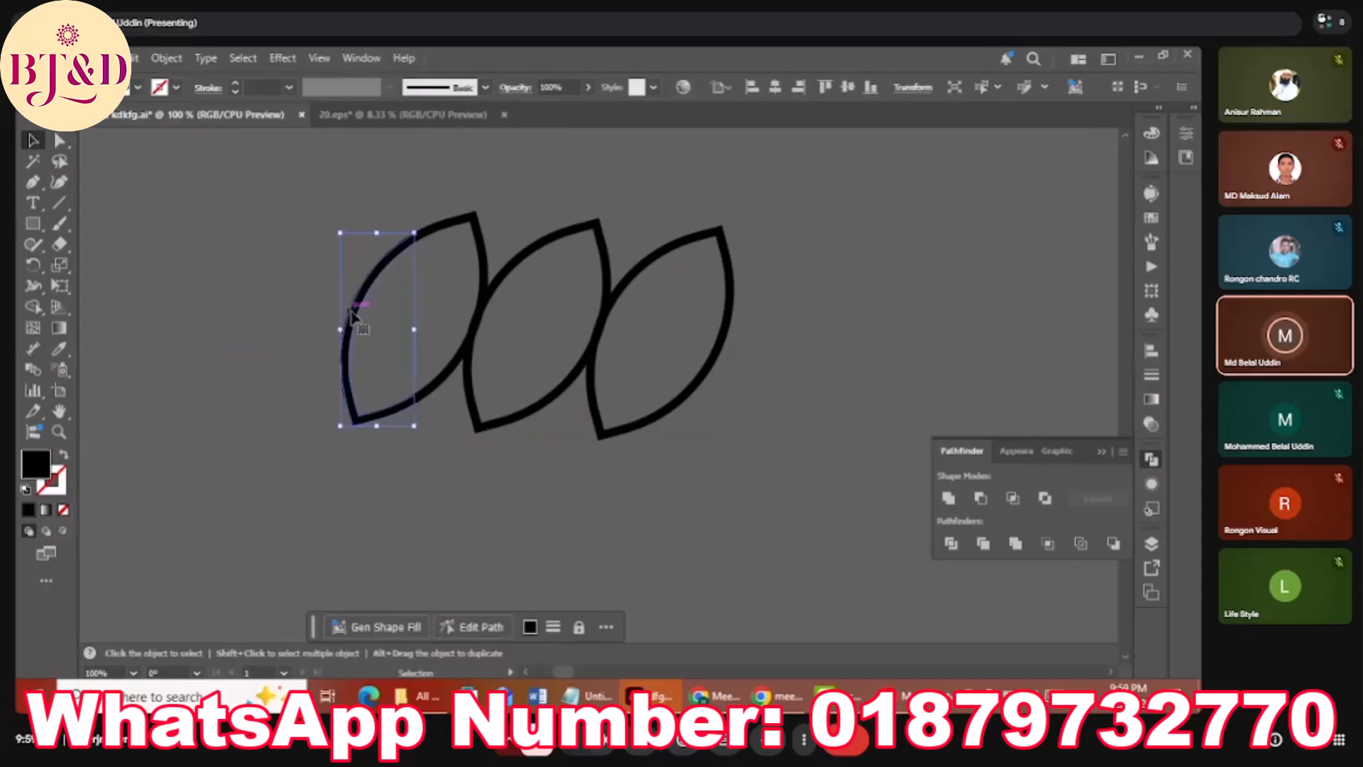
{"action": "key", "text": "Delete"}
{"action": "left_click", "coordinate": [718, 356]}
{"action": "key", "text": "Delete"}
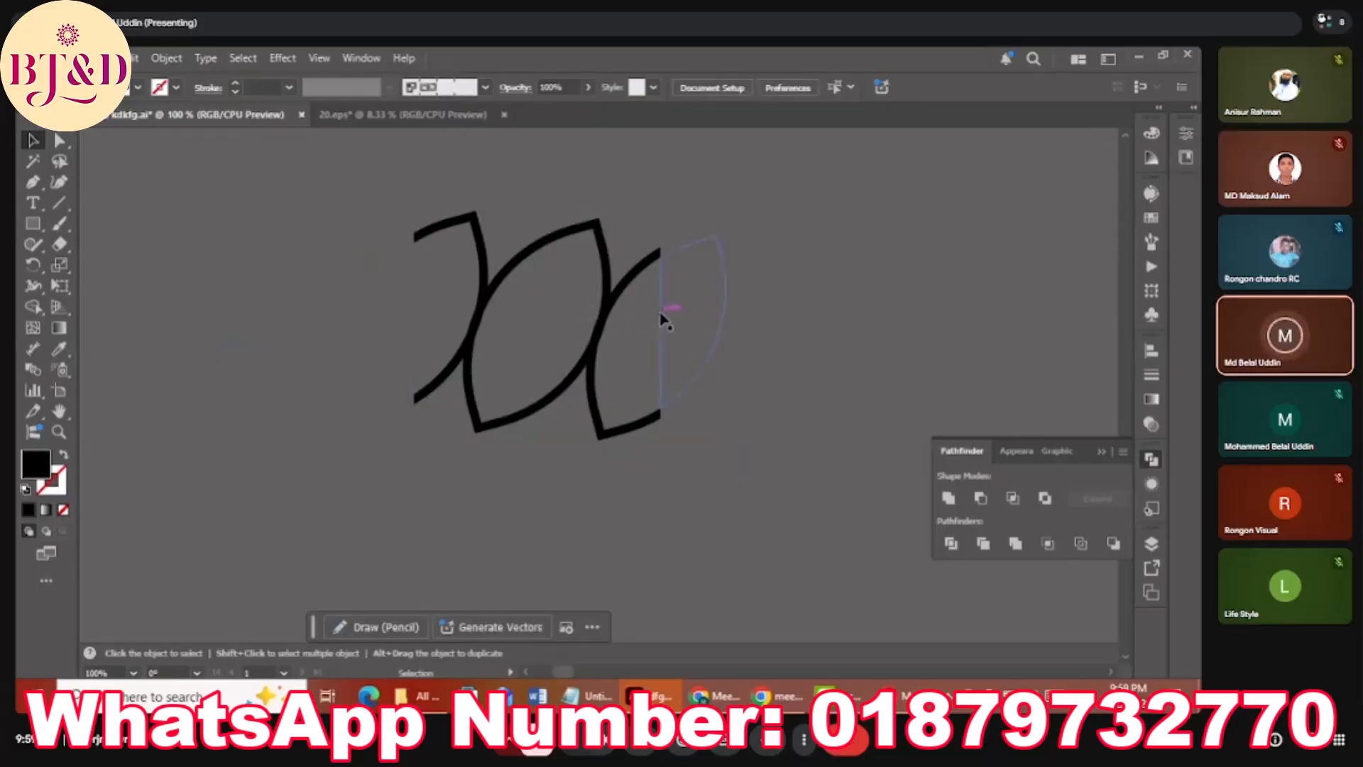
{"action": "left_click_drag", "start_coordinate": [645, 311], "coordinate": [710, 343]}
{"action": "key", "text": "Delete"}
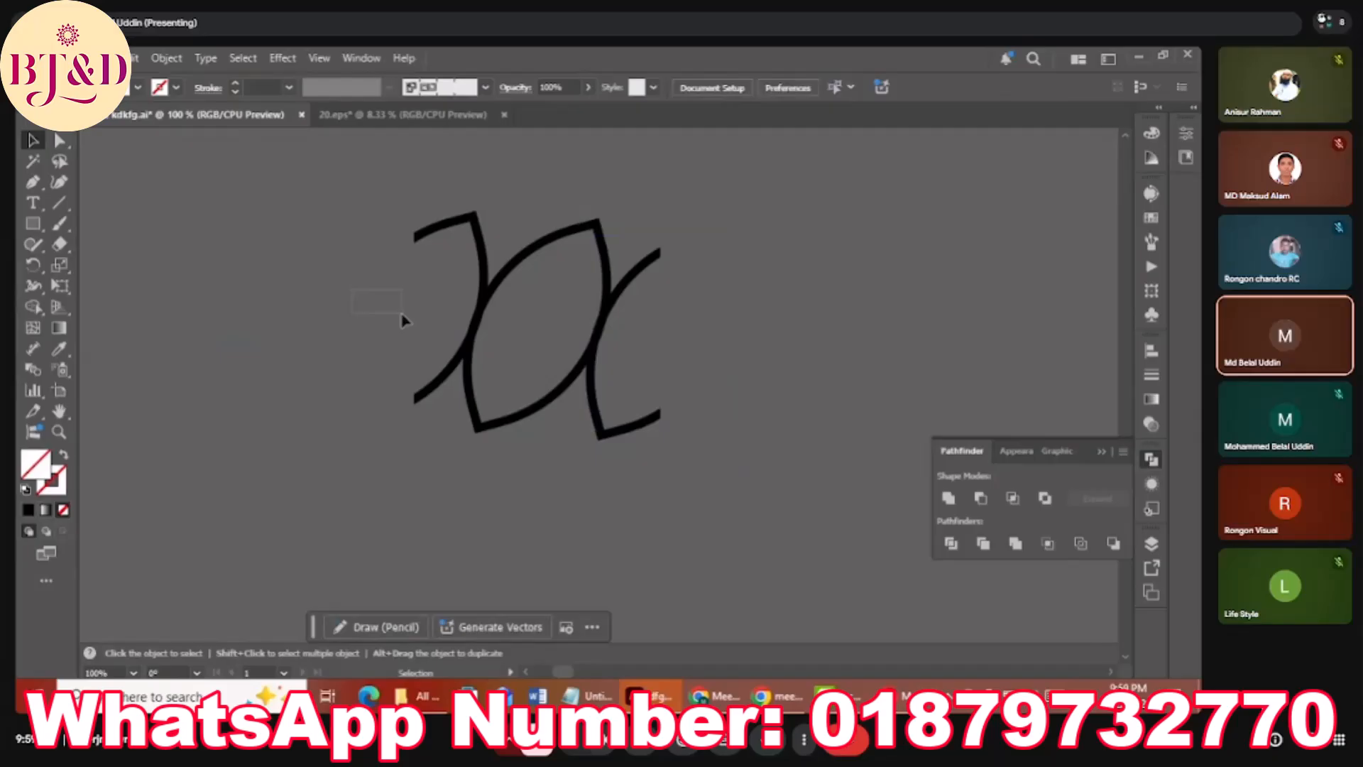
{"action": "left_click_drag", "start_coordinate": [402, 314], "coordinate": [402, 314]}
{"action": "key", "text": "Delete"}
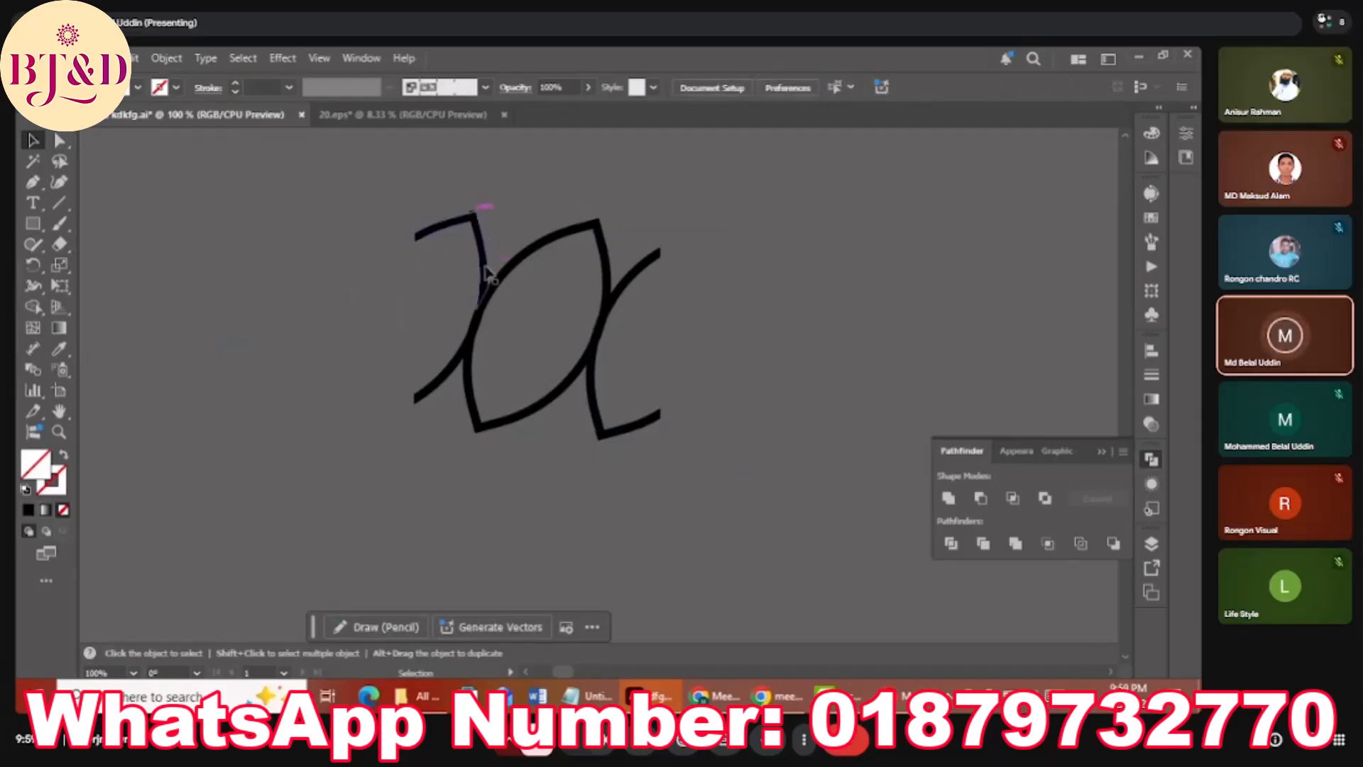
Try uniting all the selected leaf pieces with Pathfinder Unite, and undo it.
{"action": "left_click_drag", "start_coordinate": [429, 170], "coordinate": [680, 453]}
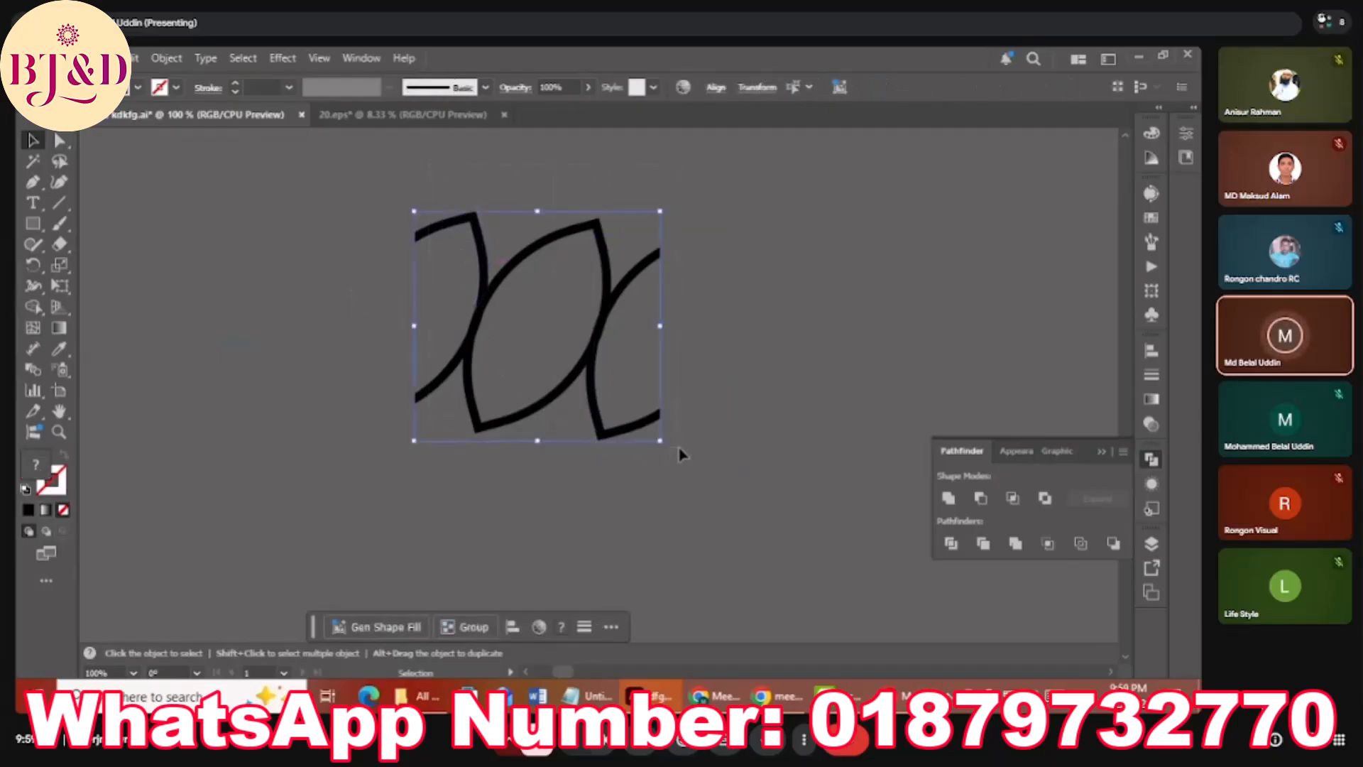
{"action": "left_click", "coordinate": [948, 499]}
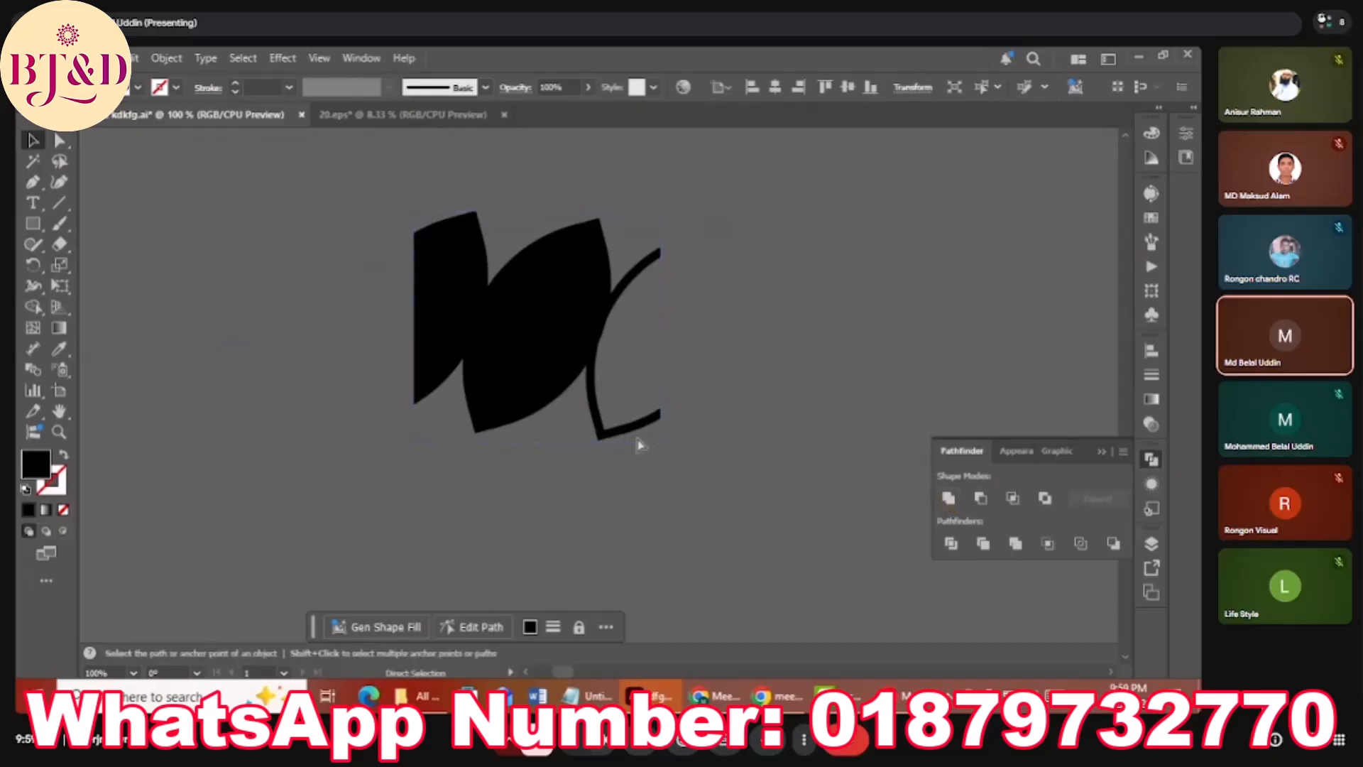
{"action": "key", "text": "ctrl+c"}
{"action": "key", "text": "ctrl+c"}
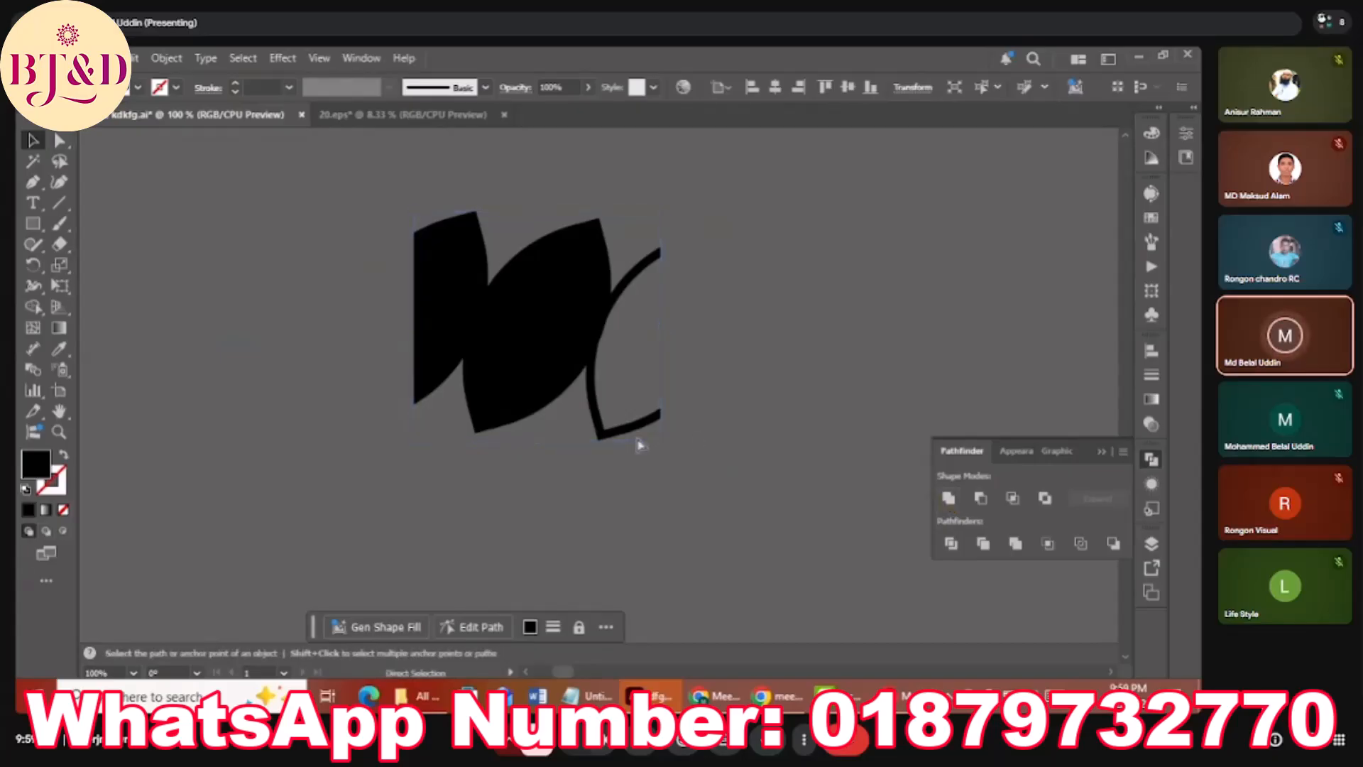
{"action": "key", "text": "ctrl+z"}
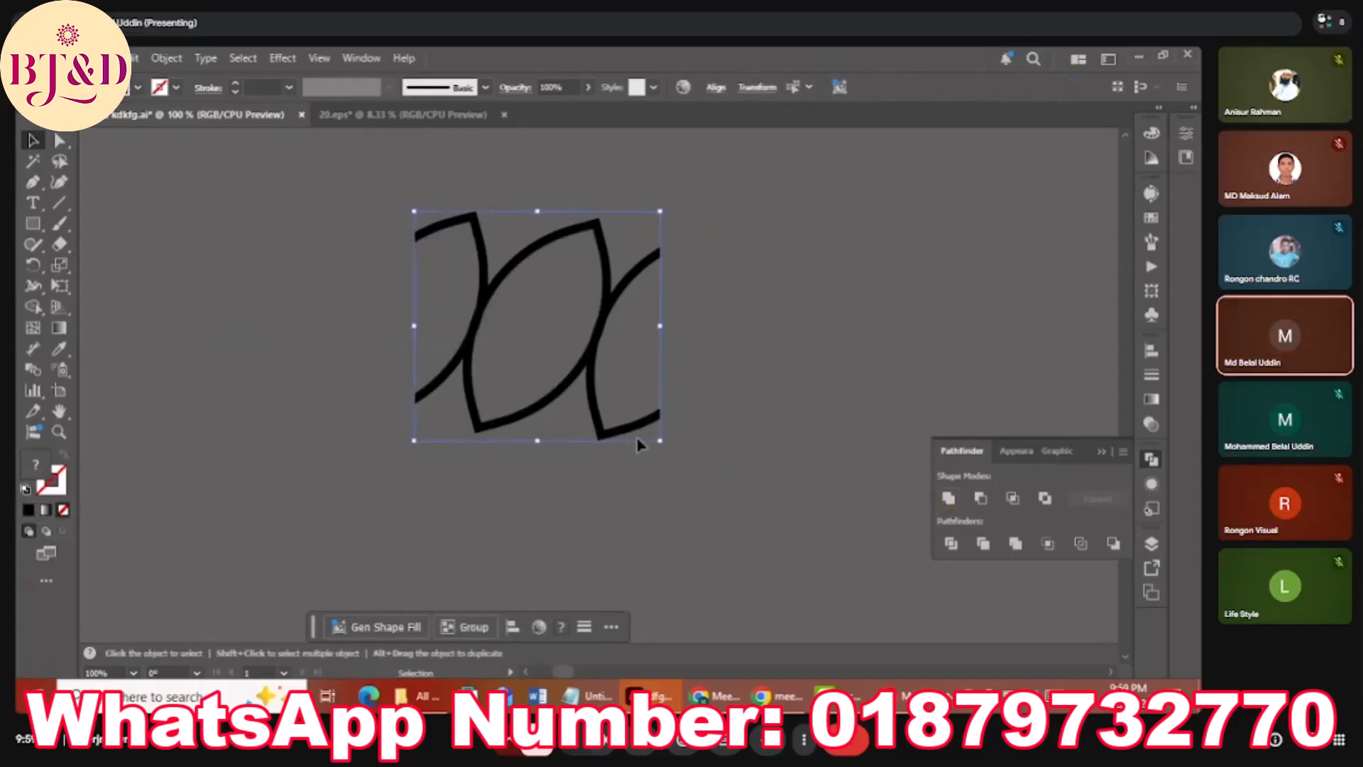
Trim the leaf pieces with Pathfinder, and try Unite on the trimmed group before undoing that attempt.
{"action": "left_click", "coordinate": [983, 544]}
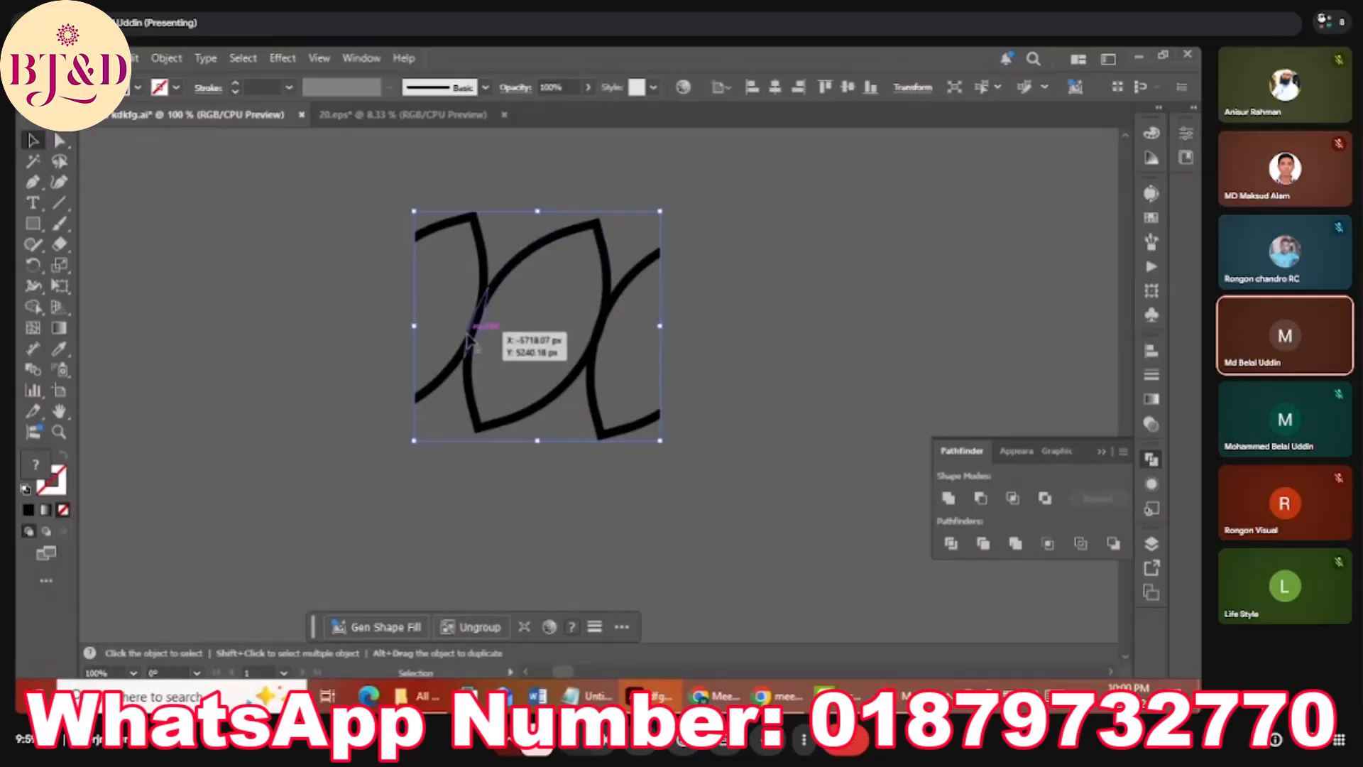
{"action": "left_click", "coordinate": [948, 499]}
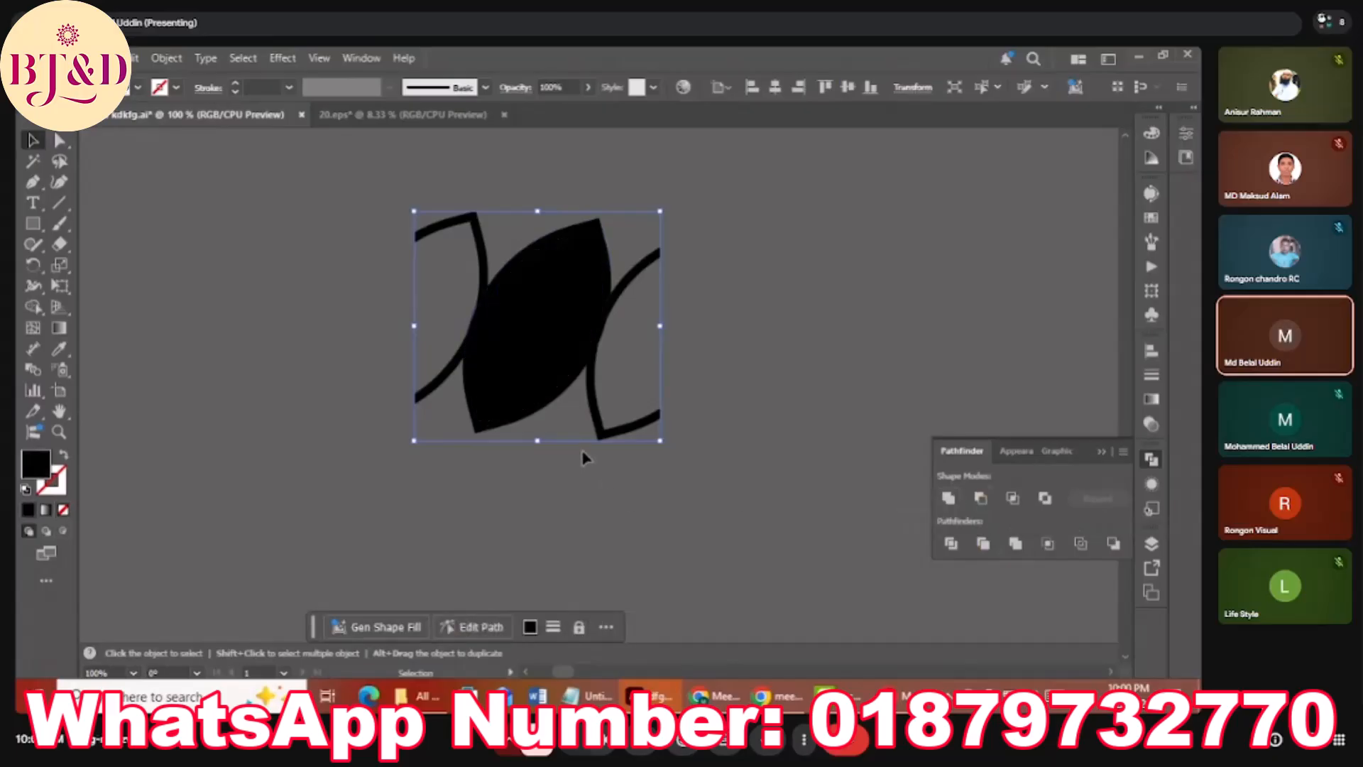
{"action": "key", "text": "ctrl+z"}
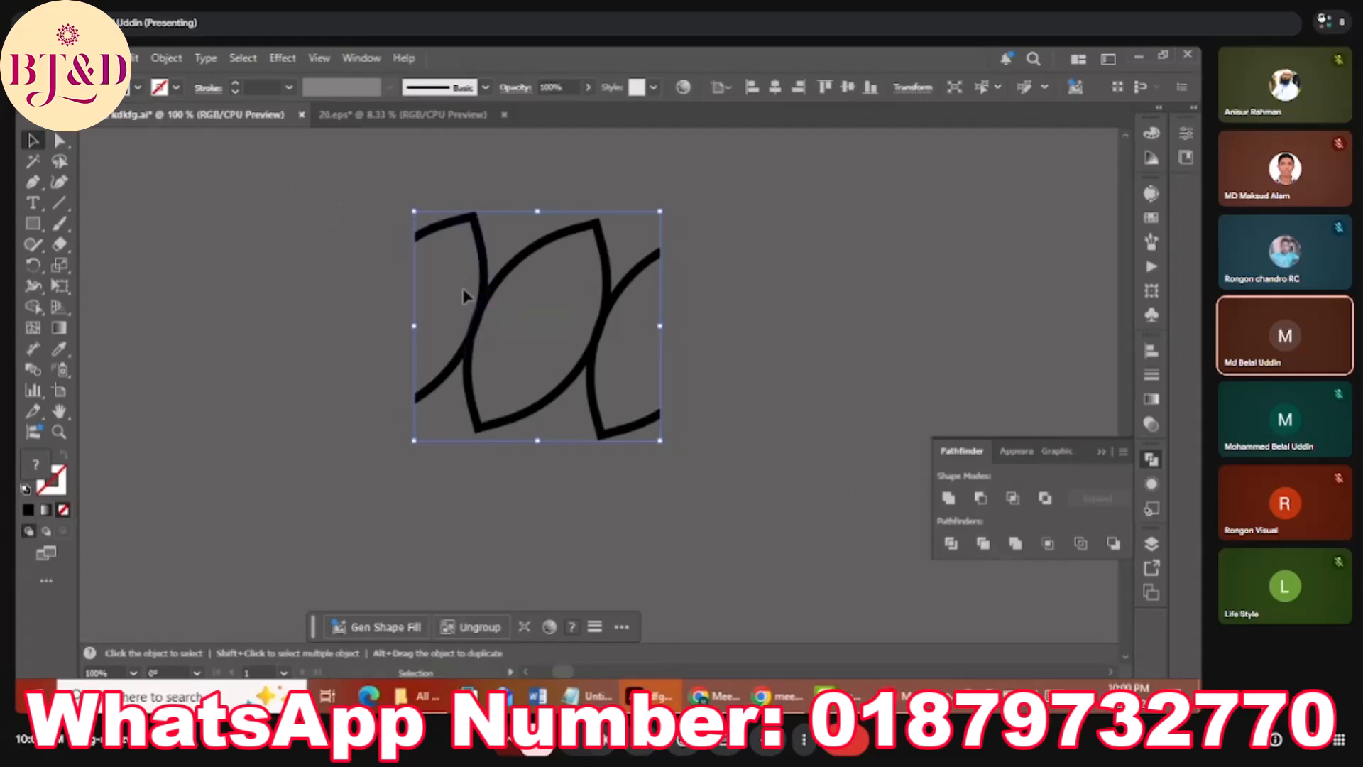
Reposition the trimmed leaf group as one object, moving it a little away from its original spot on the canvas.
{"action": "key", "text": "a"}
{"action": "key", "text": "v"}
{"action": "left_click_drag", "start_coordinate": [487, 293], "coordinate": [497, 220]}
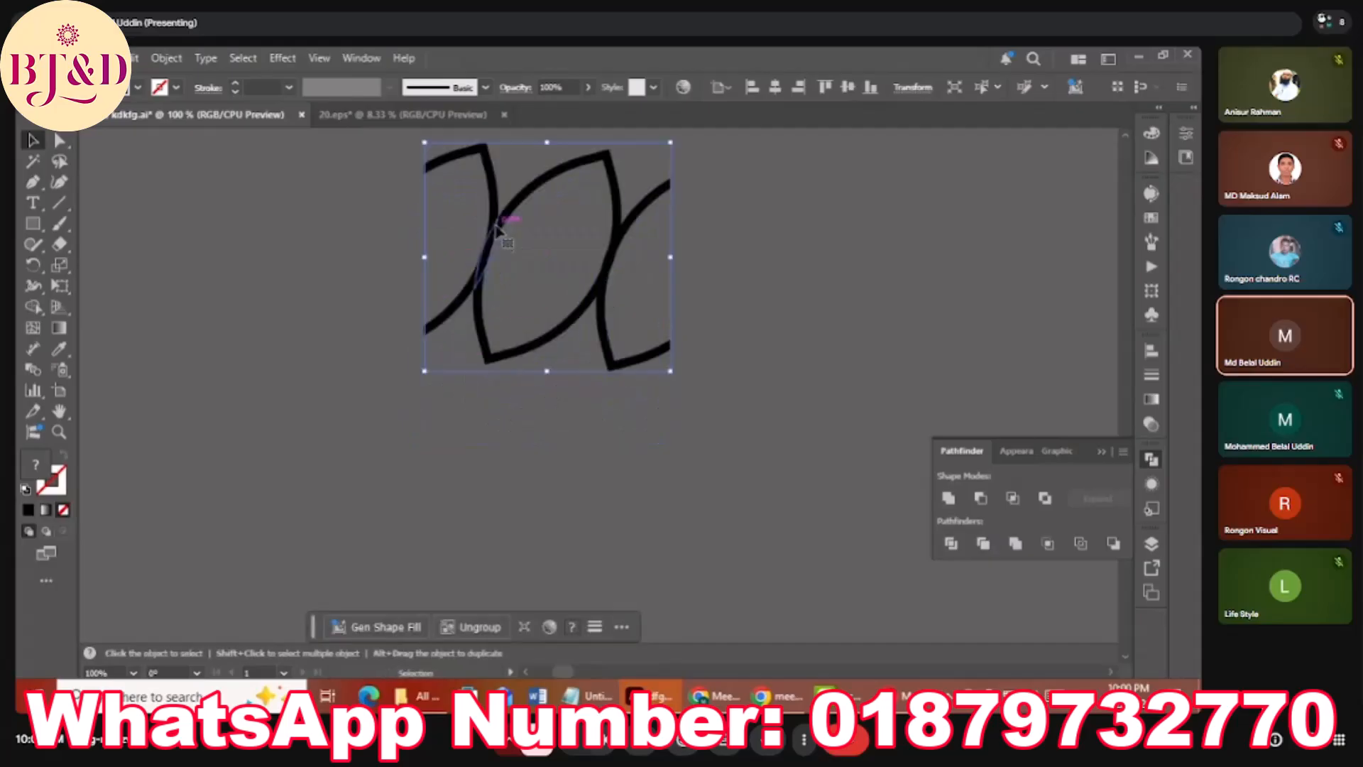
{"action": "left_click_drag", "start_coordinate": [588, 292], "coordinate": [580, 335]}
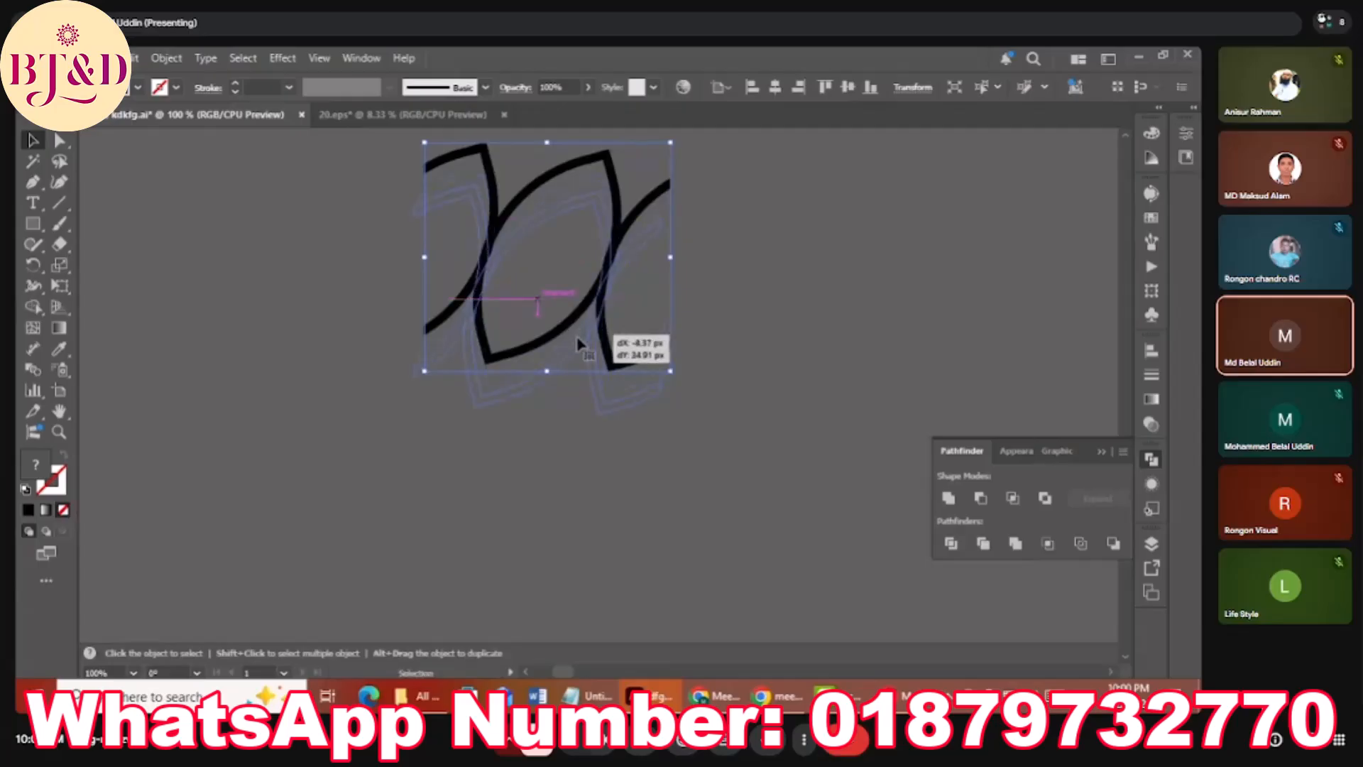
{"action": "left_click", "coordinate": [700, 301]}
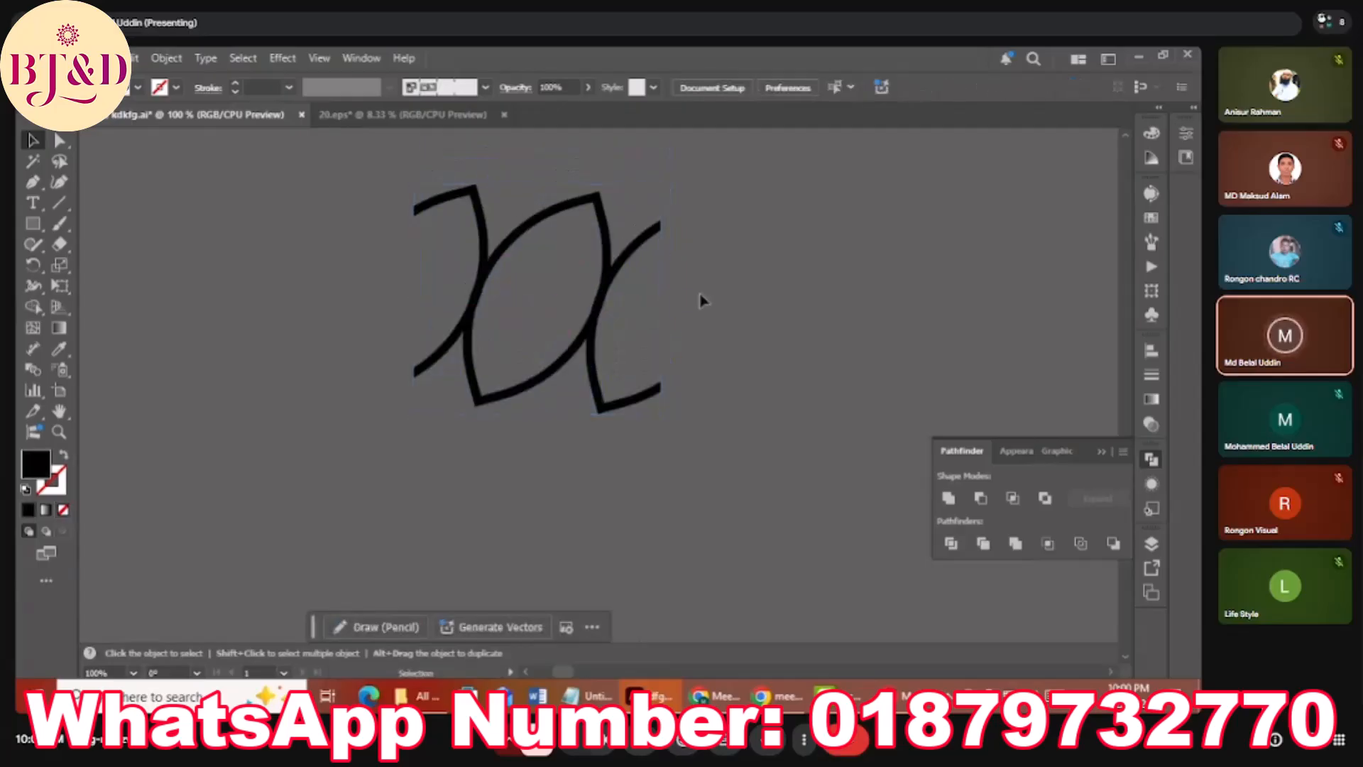
{"action": "scroll", "coordinate": [699, 301], "scroll_direction": "up", "scroll_amount": 1}
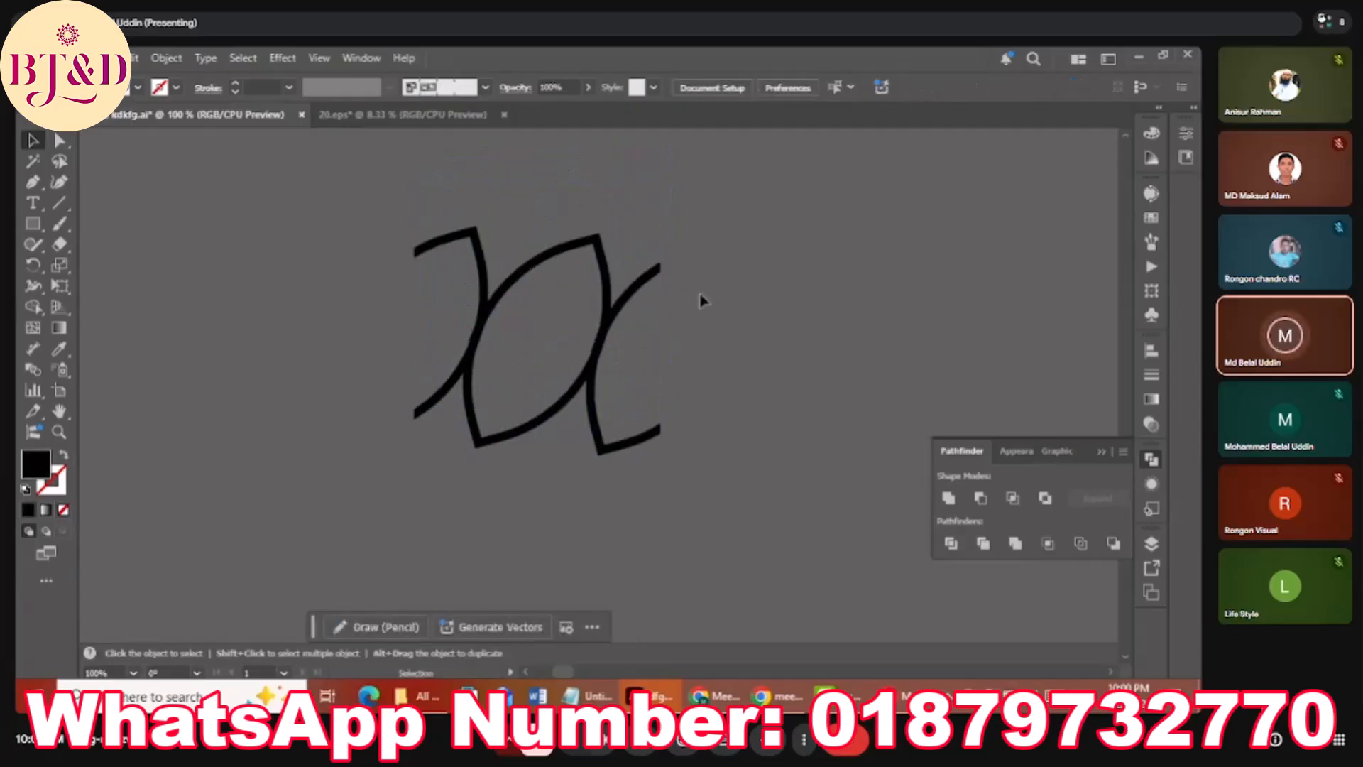
{"action": "left_click_drag", "start_coordinate": [591, 322], "coordinate": [524, 323]}
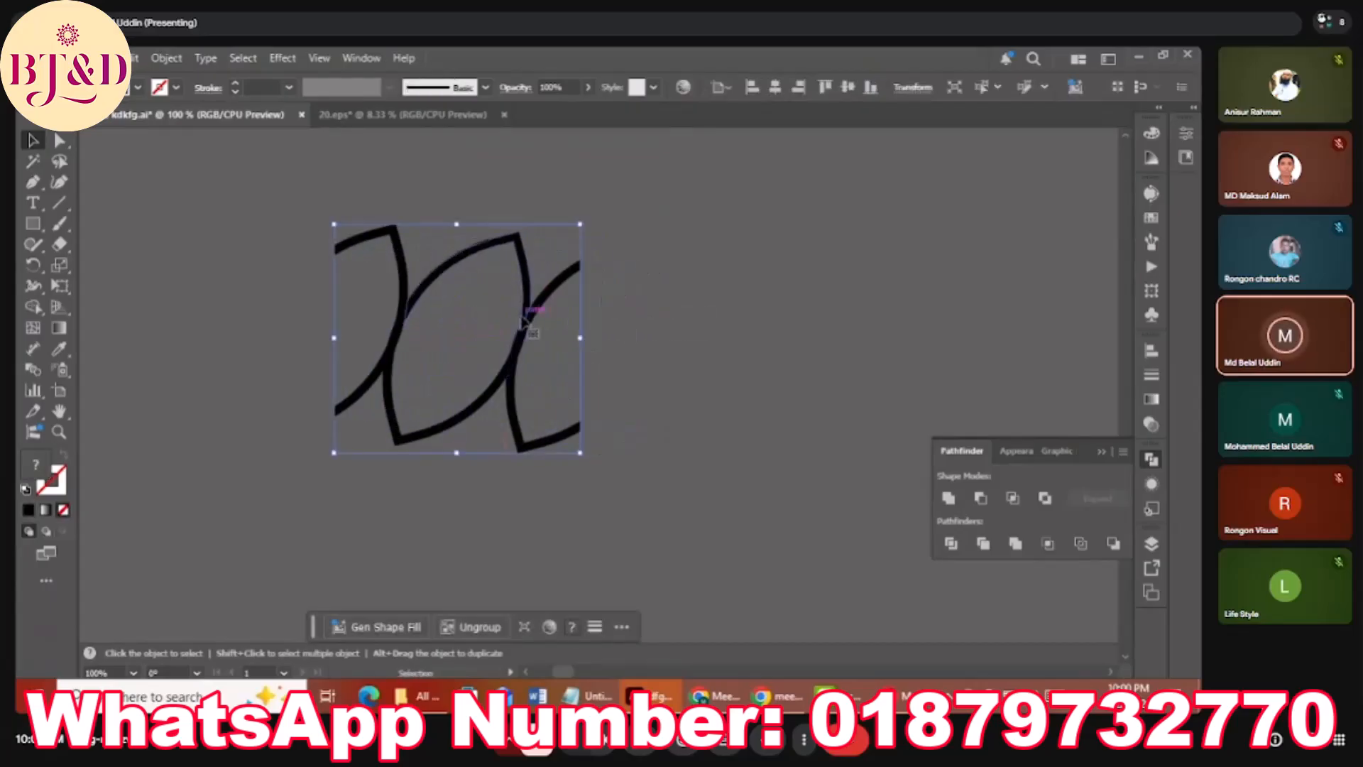
{"action": "mouse_move", "coordinate": [587, 457]}
{"action": "left_mouse_down"}
{"action": "mouse_move", "coordinate": [606, 421]}
{"action": "mouse_move", "coordinate": [582, 454]}
{"action": "left_mouse_up"}
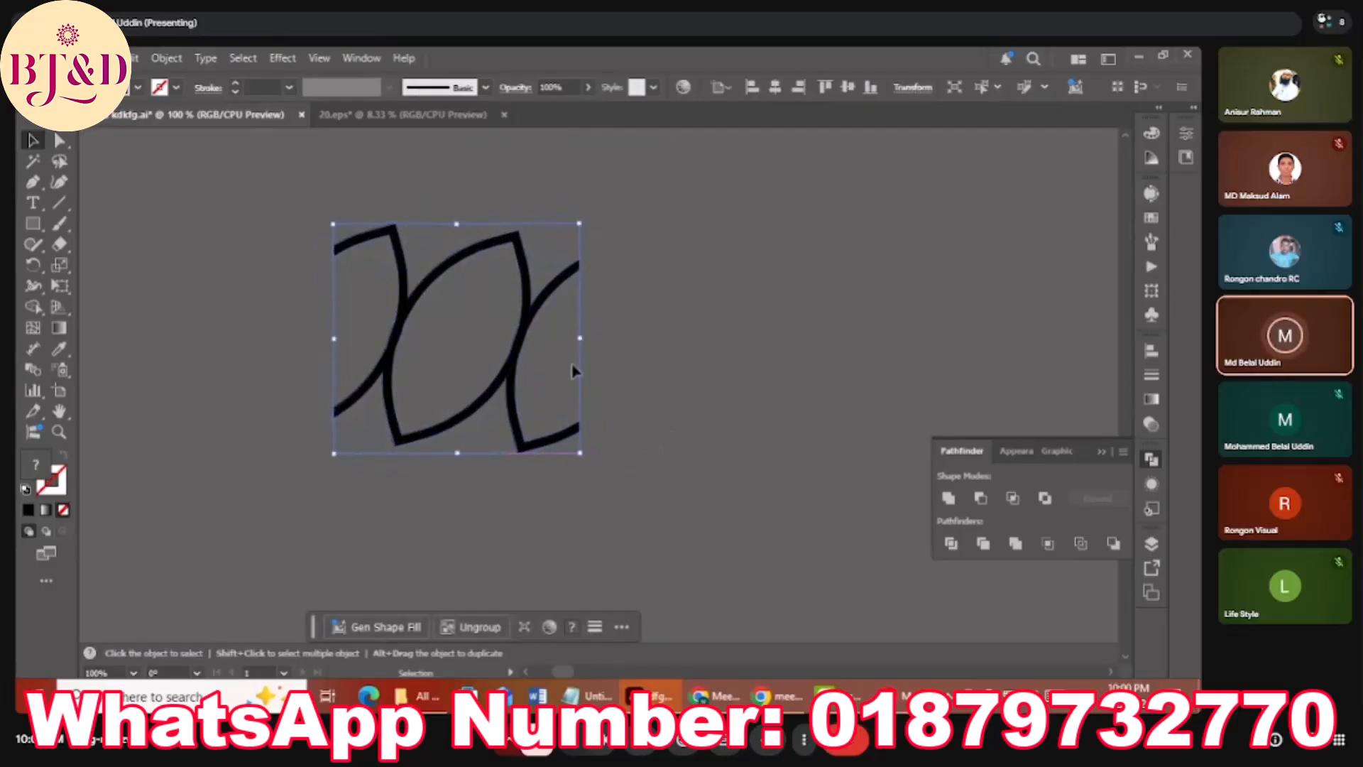
Create a new brush of the Pattern Brush type from the trimmed leaf group.
{"action": "left_click", "coordinate": [1150, 242]}
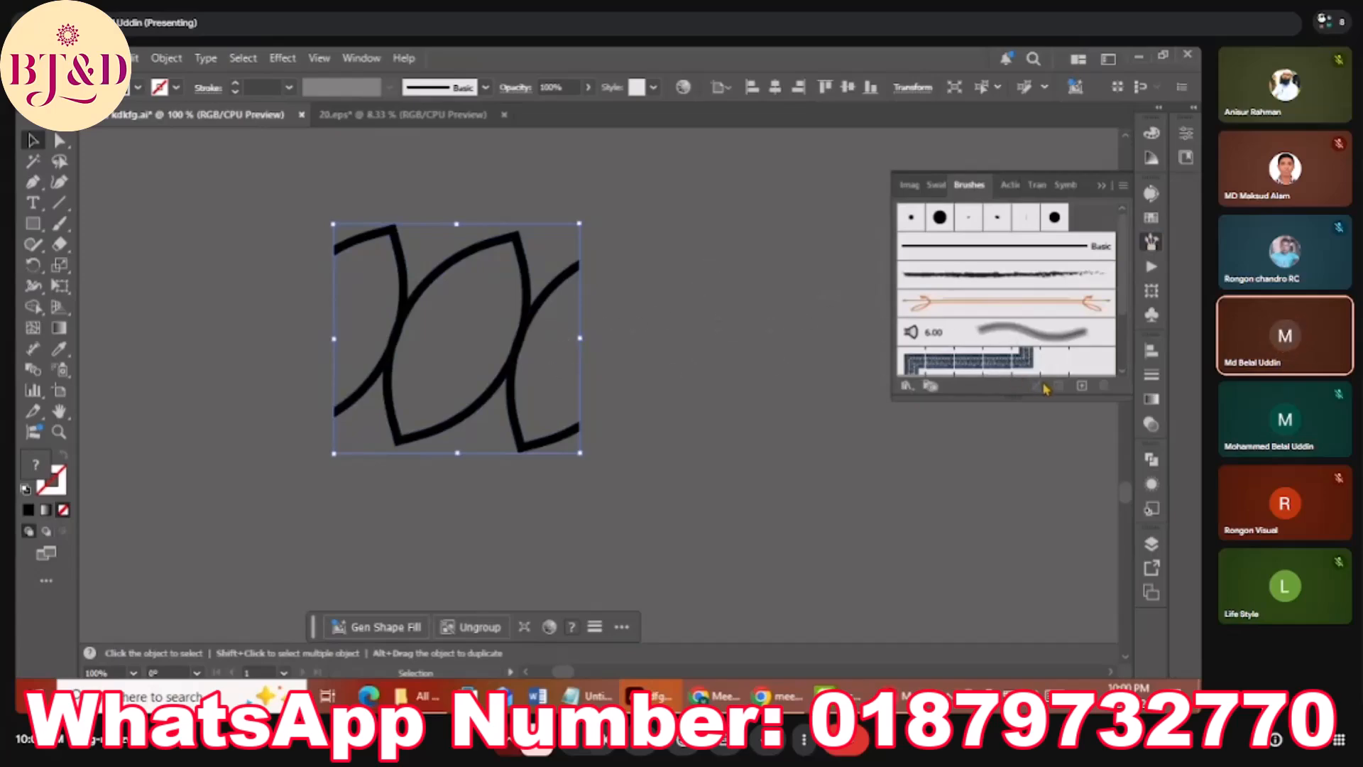
{"action": "double_click", "coordinate": [512, 367]}
{"action": "left_click", "coordinate": [150, 193]}
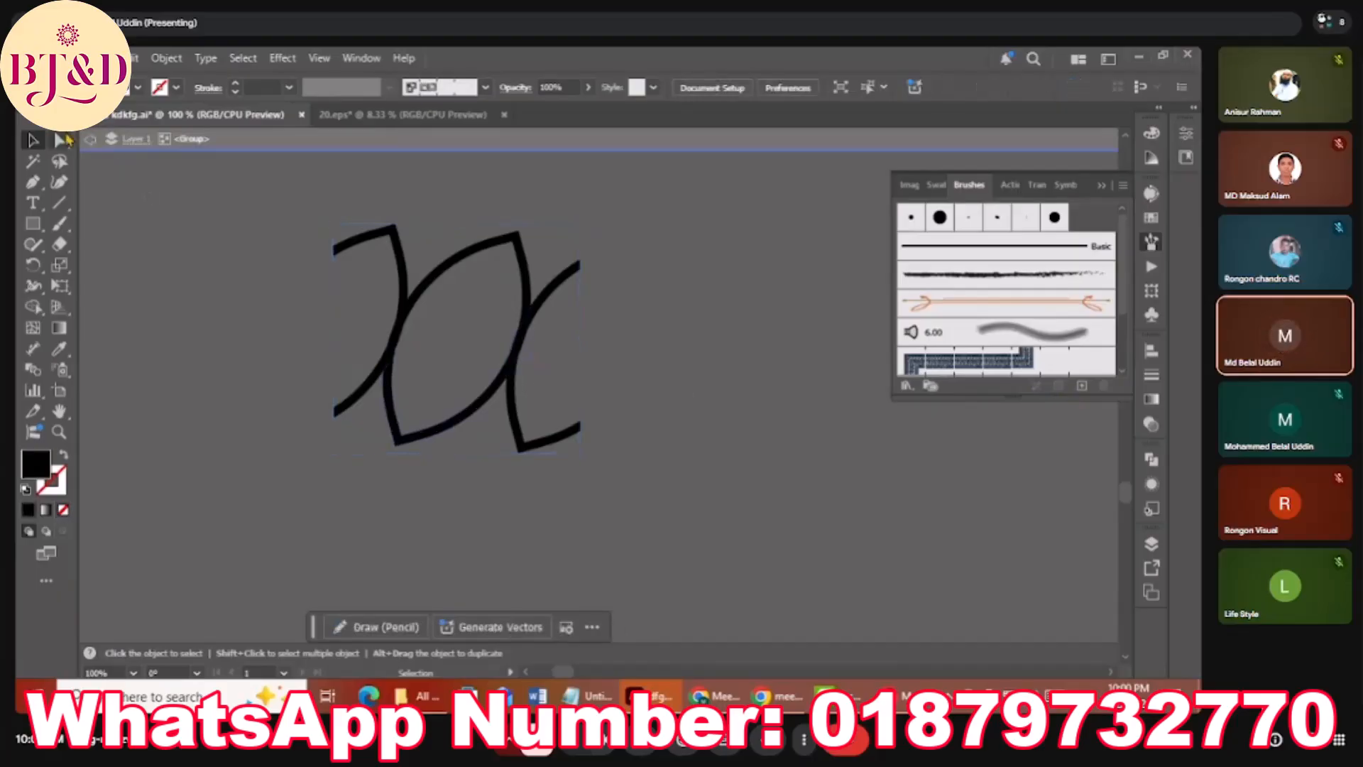
{"action": "left_click", "coordinate": [88, 140]}
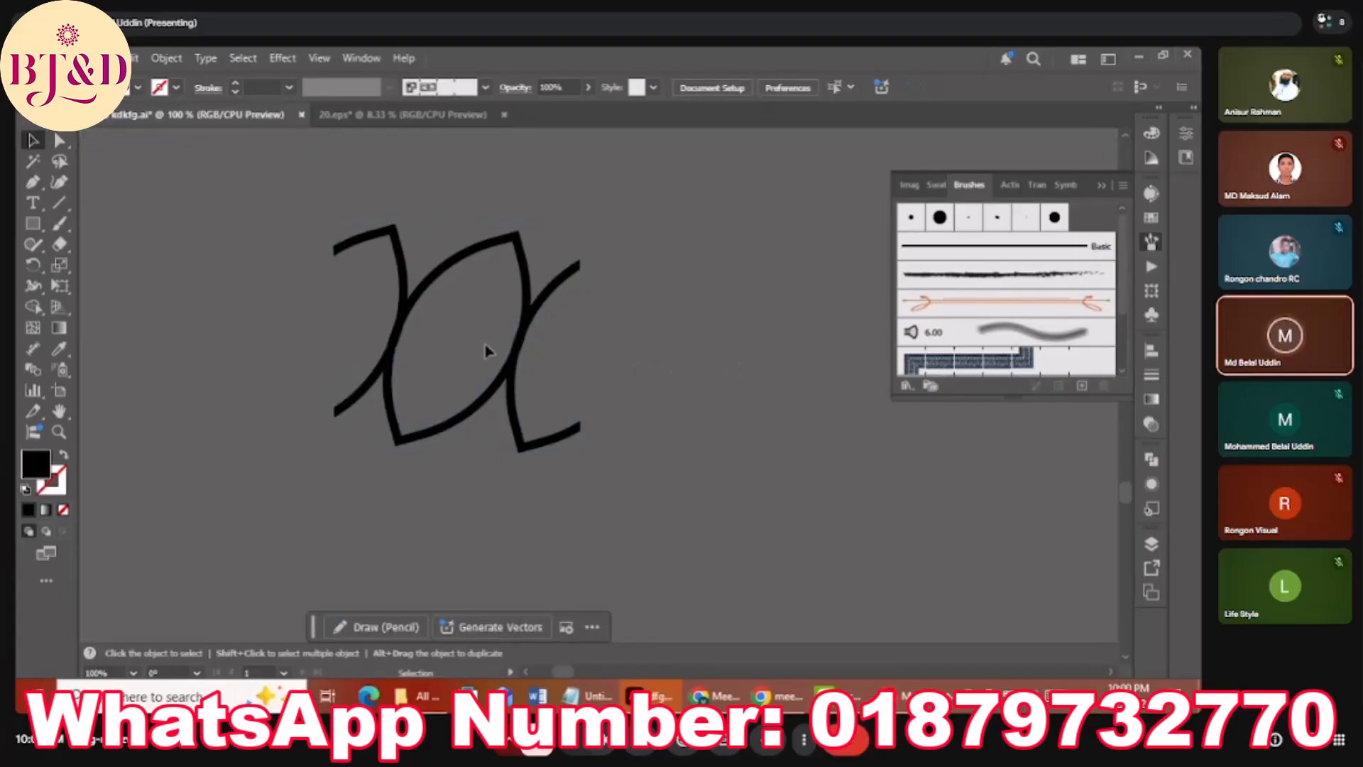
{"action": "left_click", "coordinate": [520, 353]}
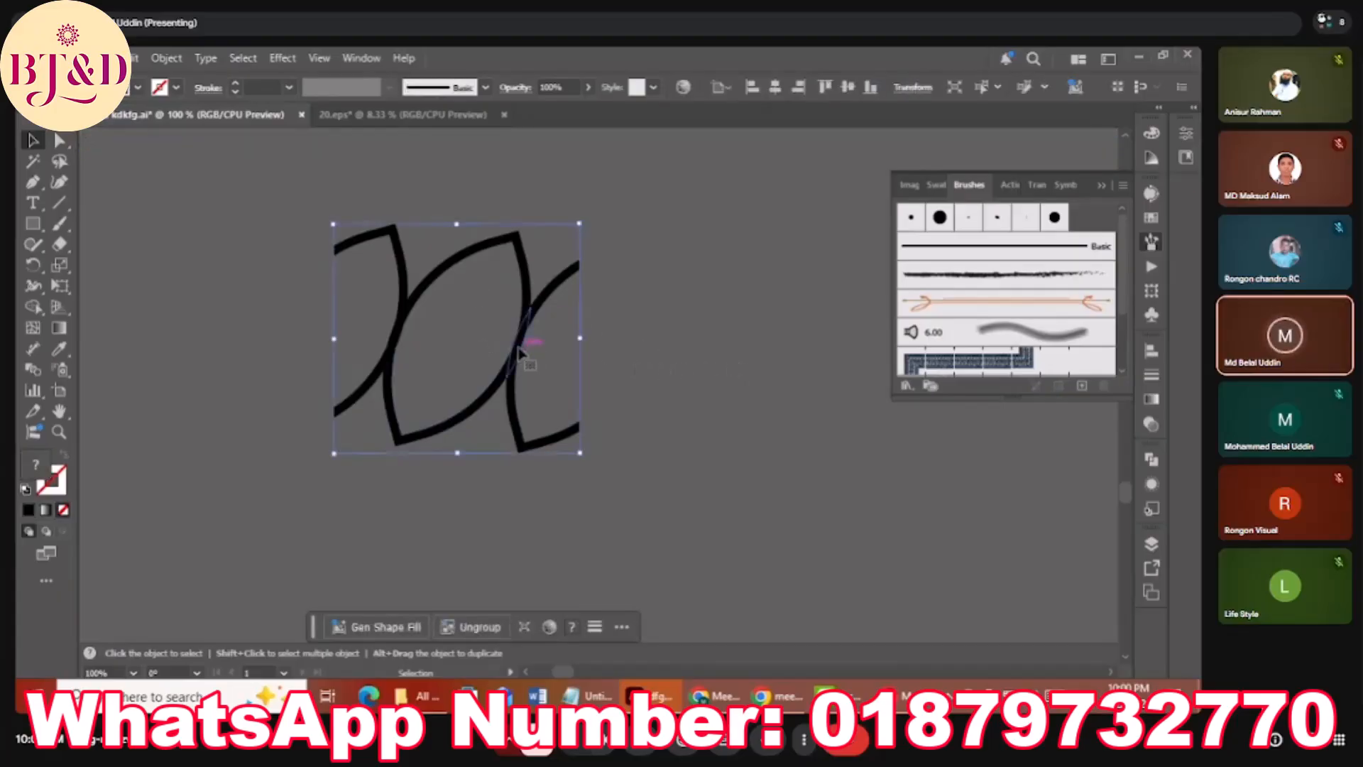
{"action": "left_click", "coordinate": [1082, 387]}
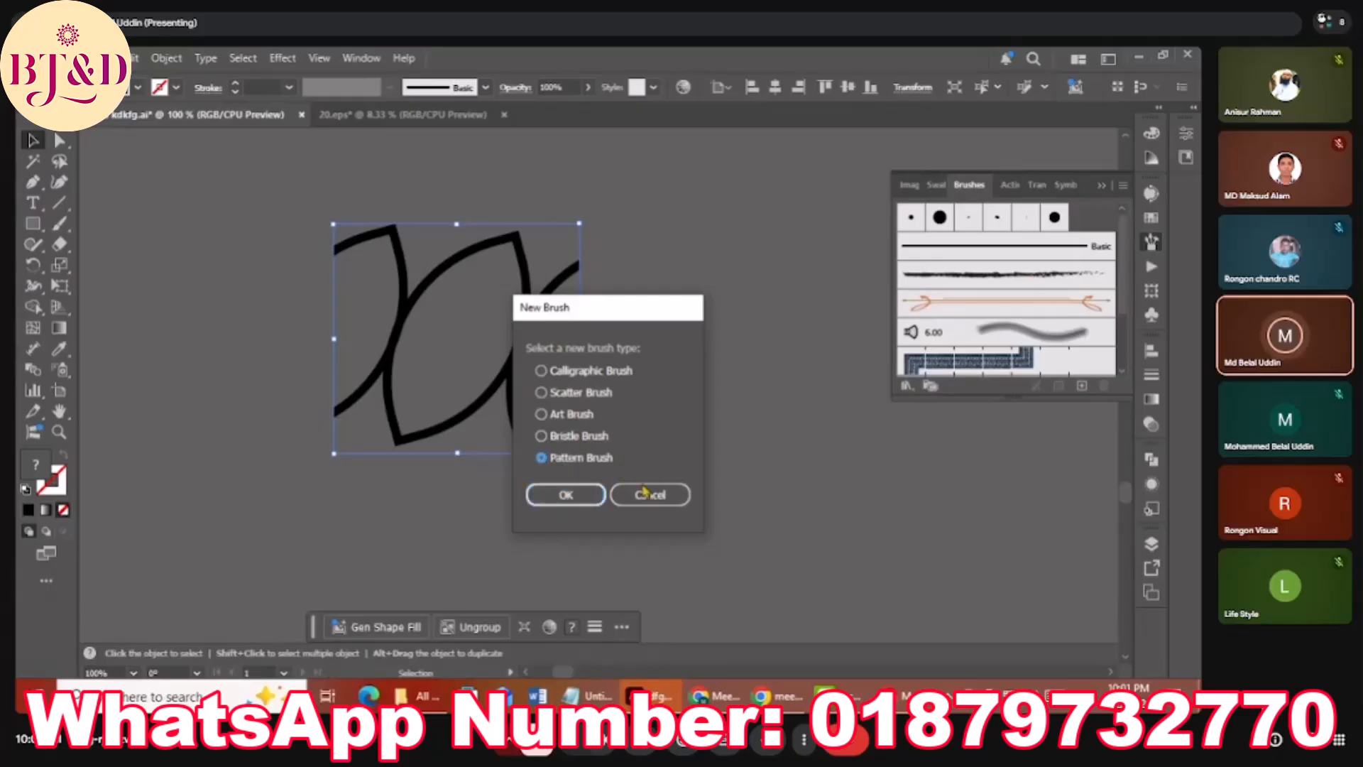
{"action": "left_click", "coordinate": [578, 495]}
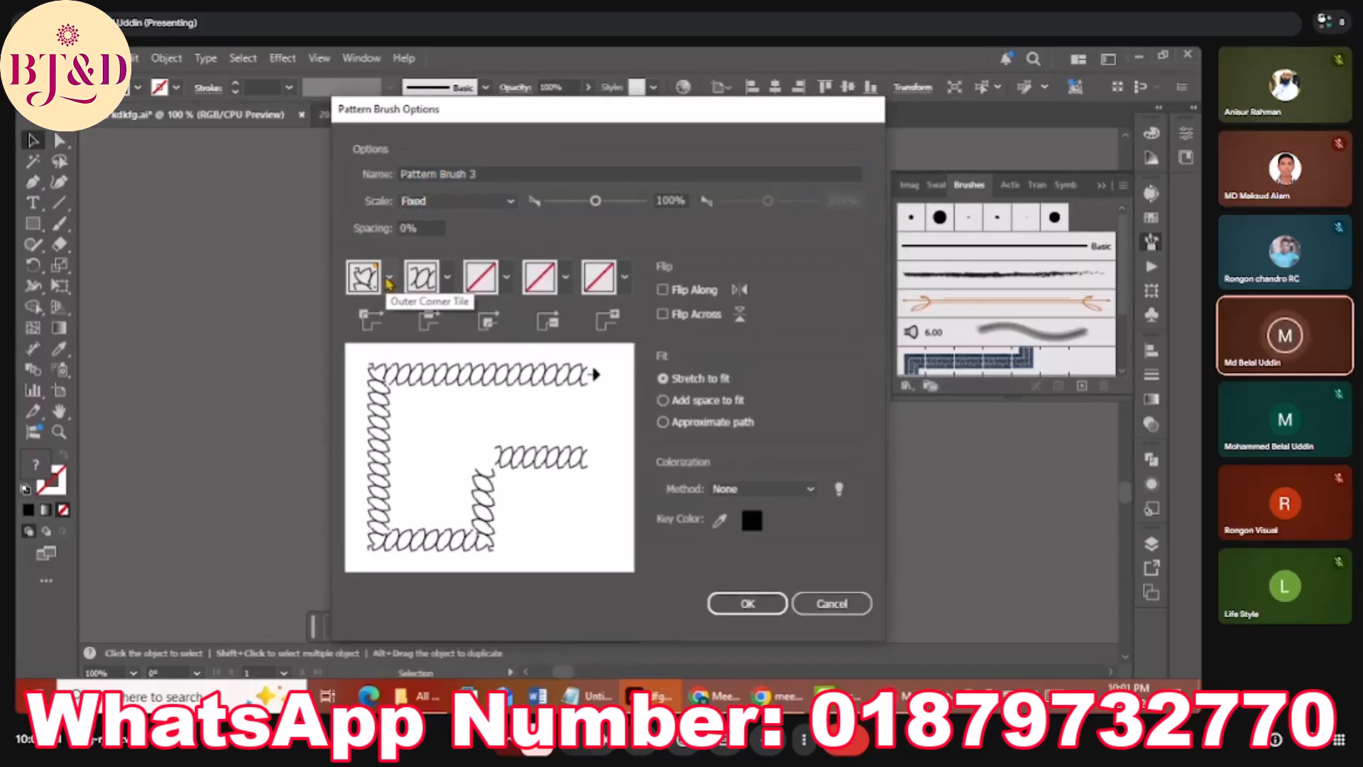
Set both the outer corner tile and the inner corner tile of the pattern brush to Auto-Centered.
{"action": "left_click", "coordinate": [389, 283]}
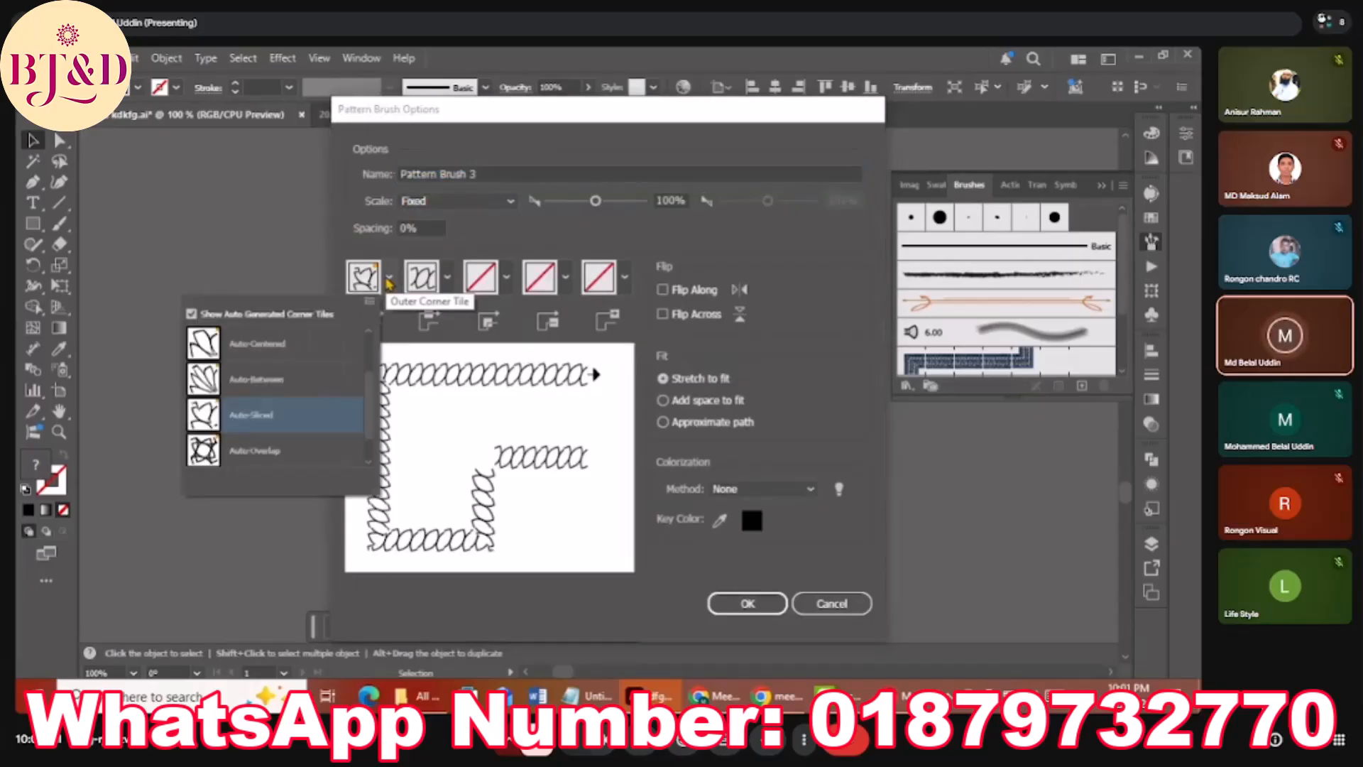
{"action": "left_click", "coordinate": [257, 346]}
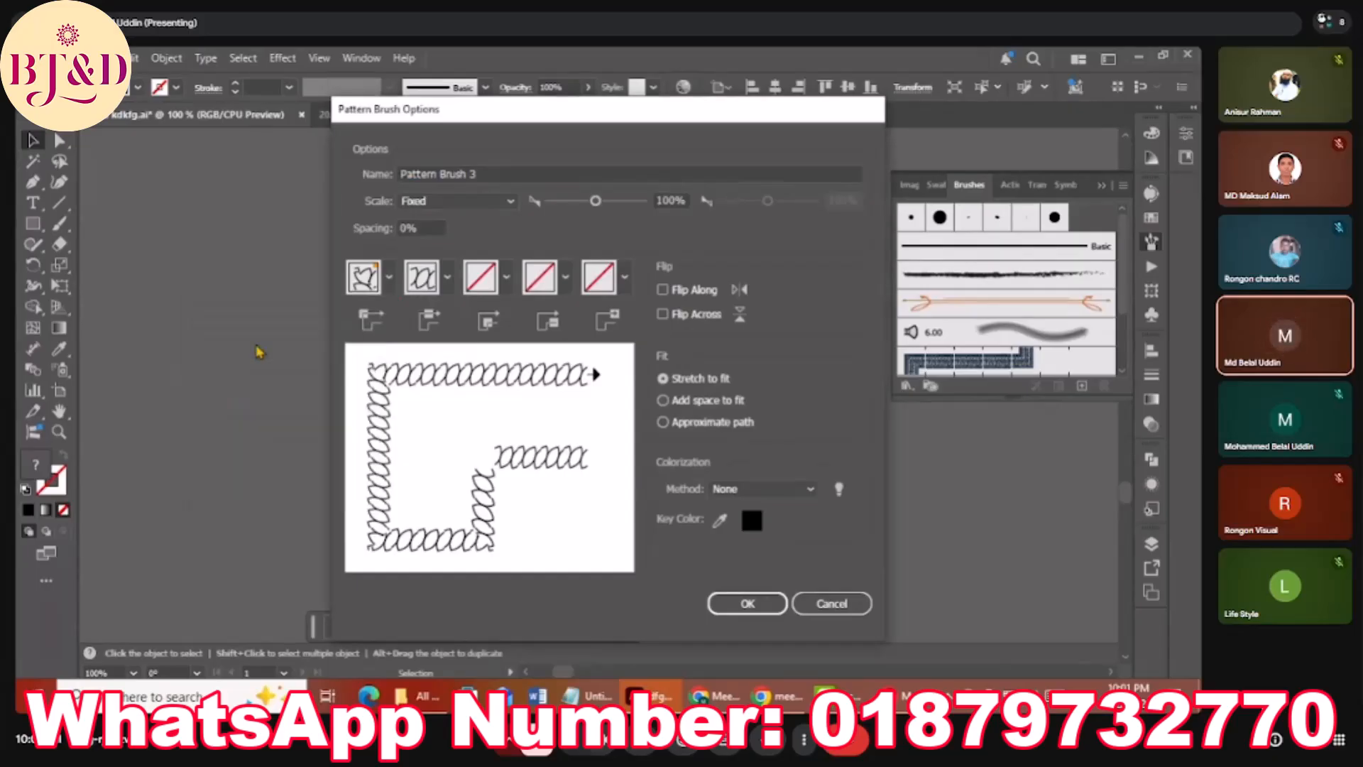
{"action": "left_click", "coordinate": [506, 279]}
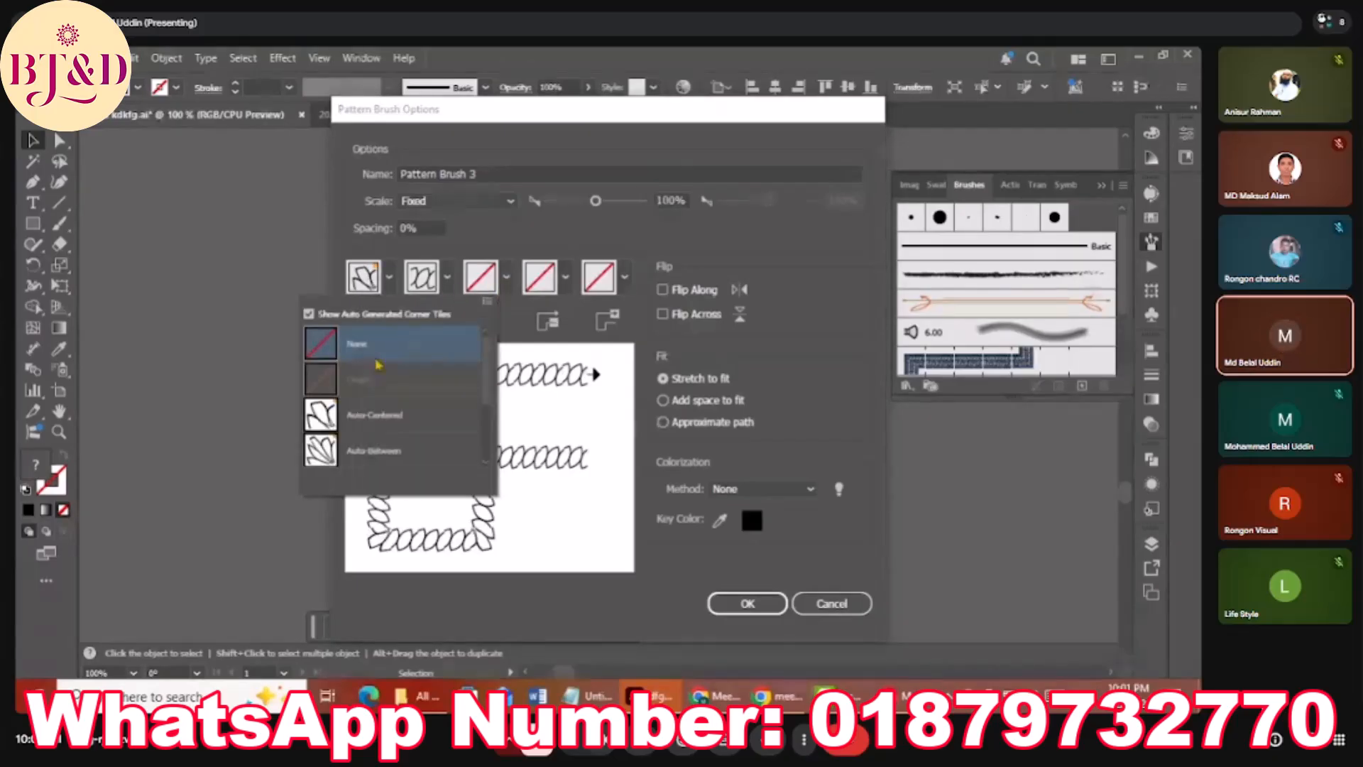
{"action": "left_click", "coordinate": [385, 422]}
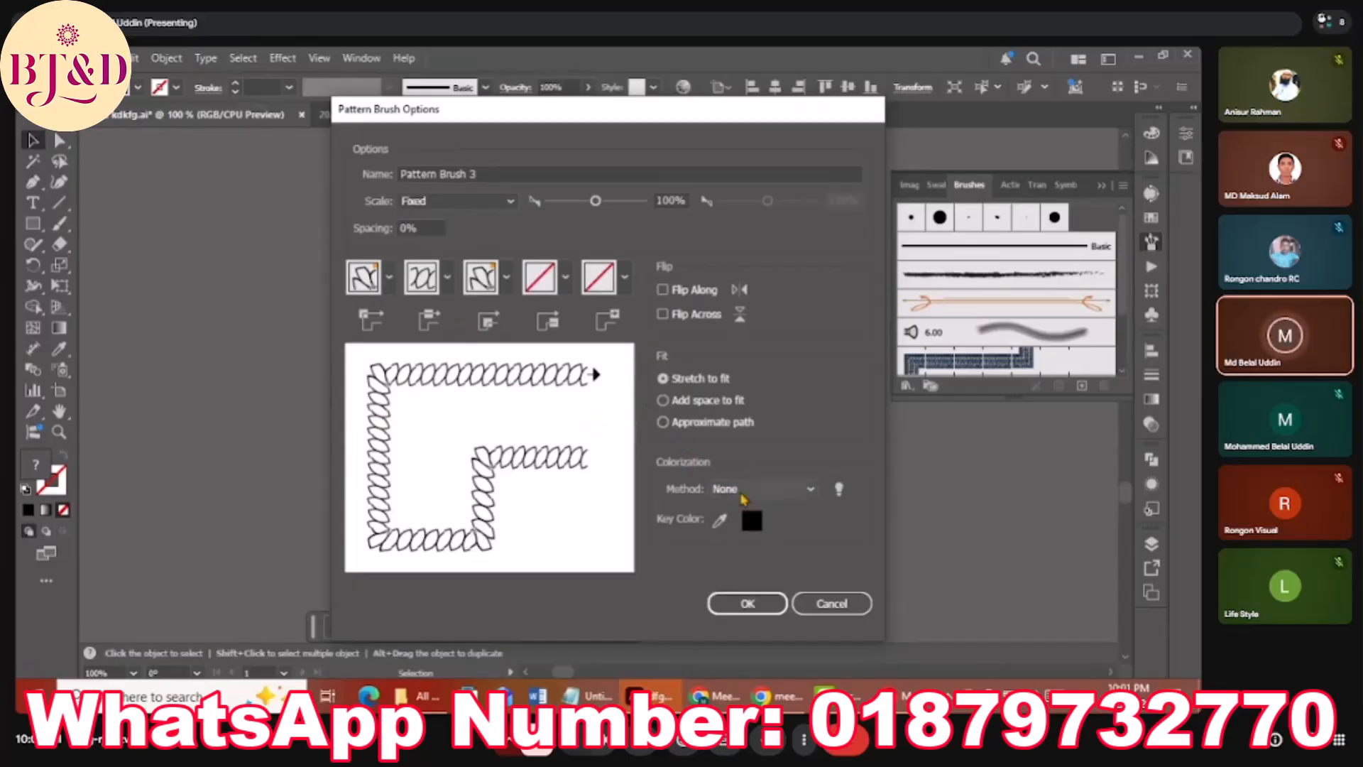
Set the pattern brush's colorization method to Hue Shift and save the brush.
{"action": "left_click", "coordinate": [744, 489]}
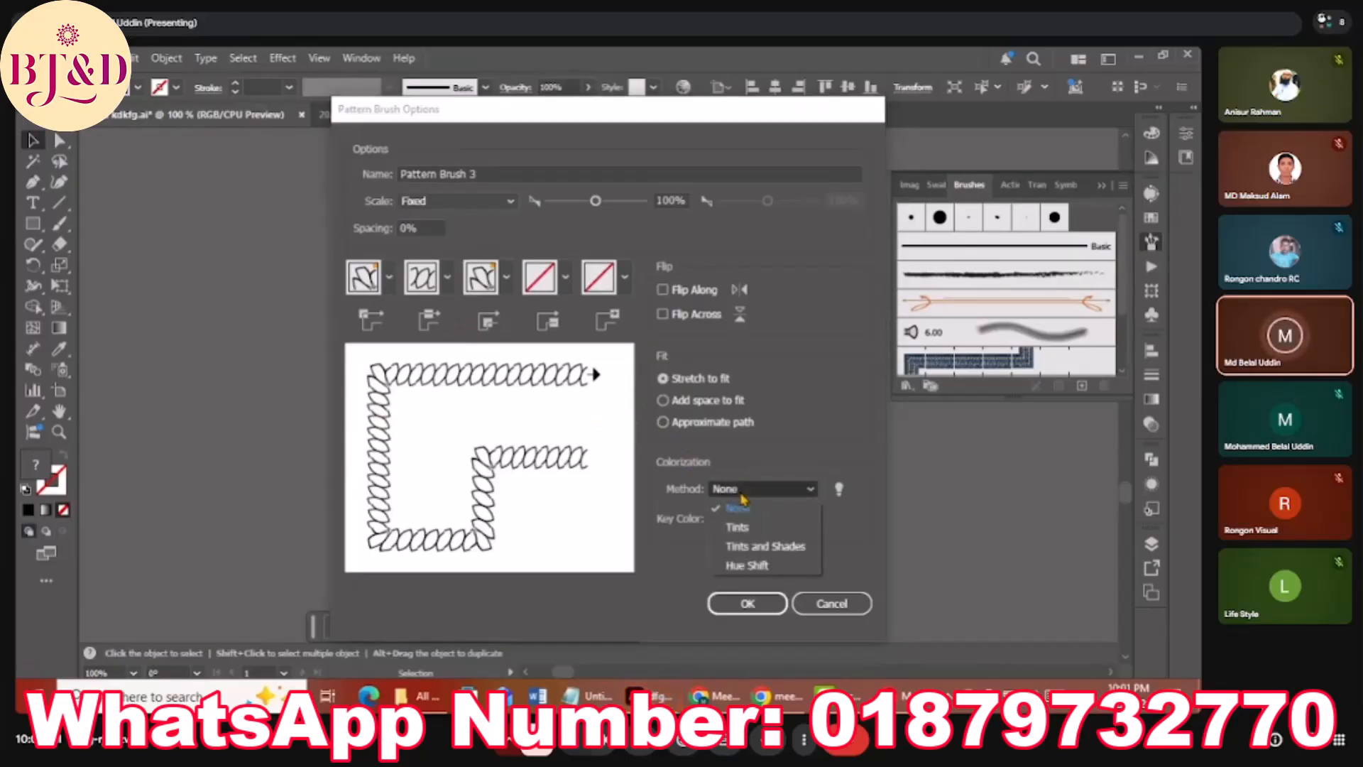
{"action": "left_click", "coordinate": [746, 566]}
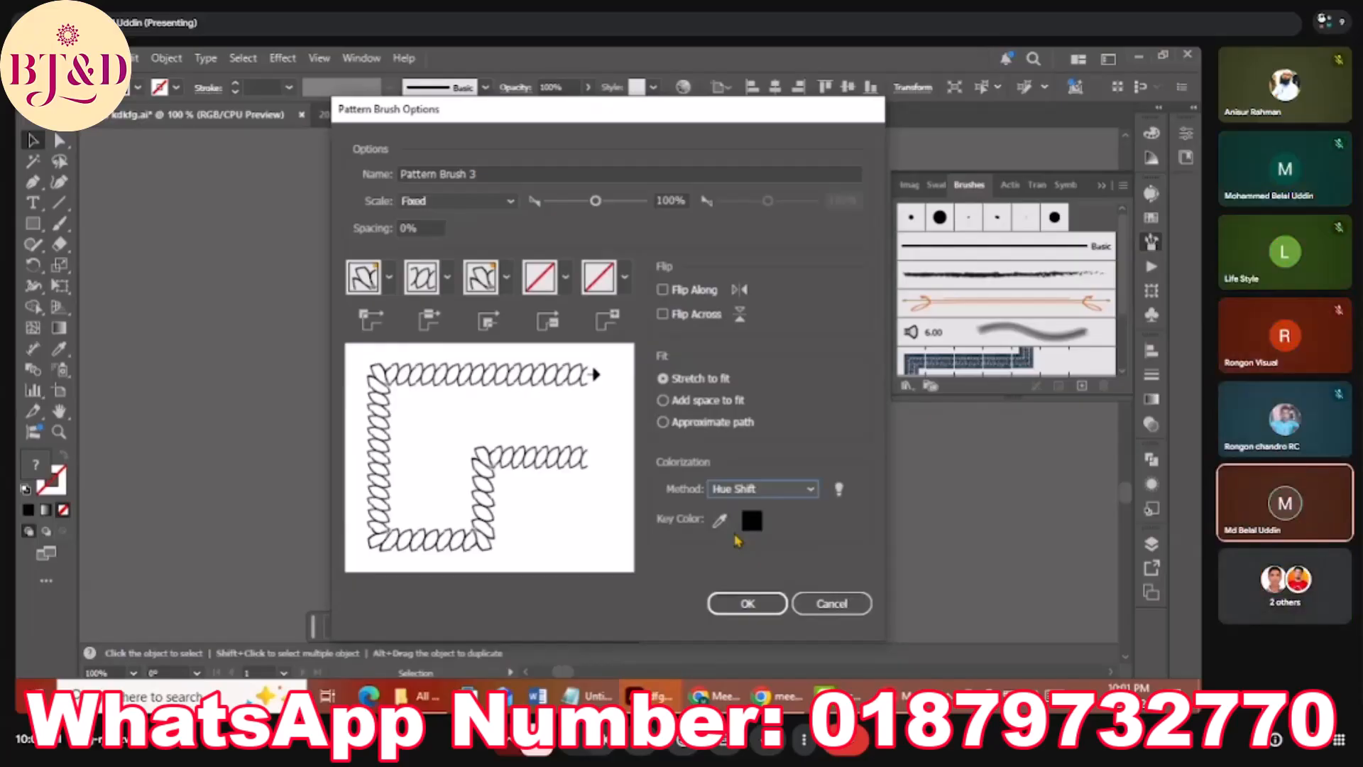
{"action": "left_click", "coordinate": [747, 603]}
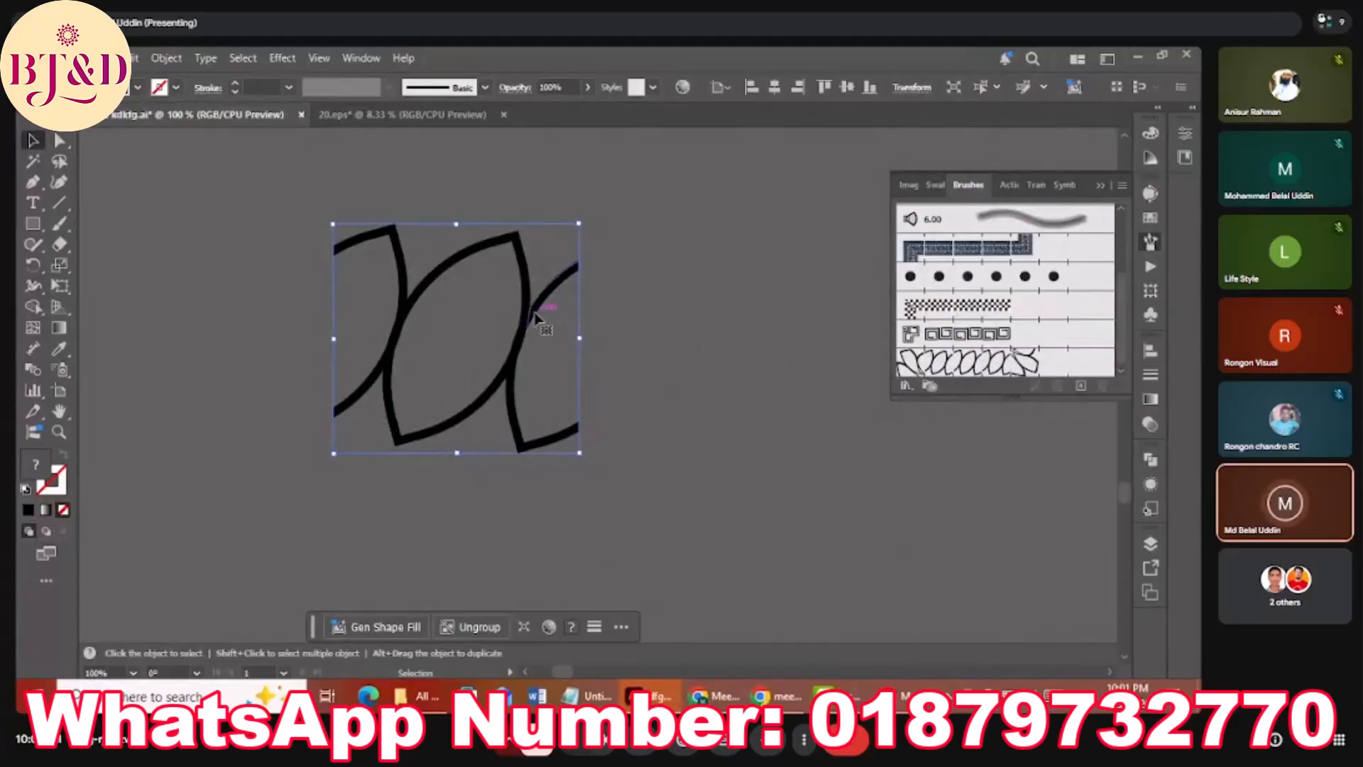
Move the leaf group aside and draw a rectangle about 329 by 148 px in the free space beside it.
{"action": "left_click_drag", "start_coordinate": [534, 318], "coordinate": [268, 356]}
{"action": "left_click", "coordinate": [335, 215]}
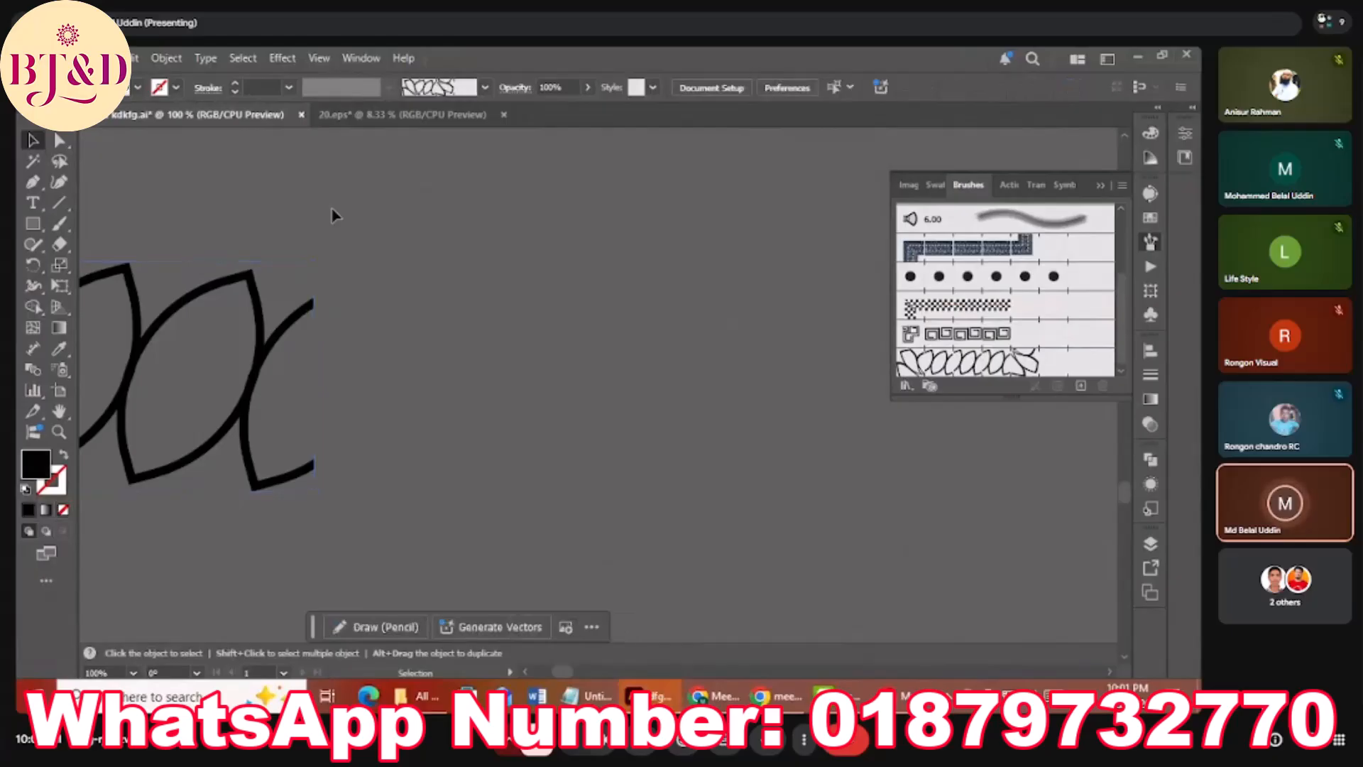
{"action": "left_click", "coordinate": [33, 224]}
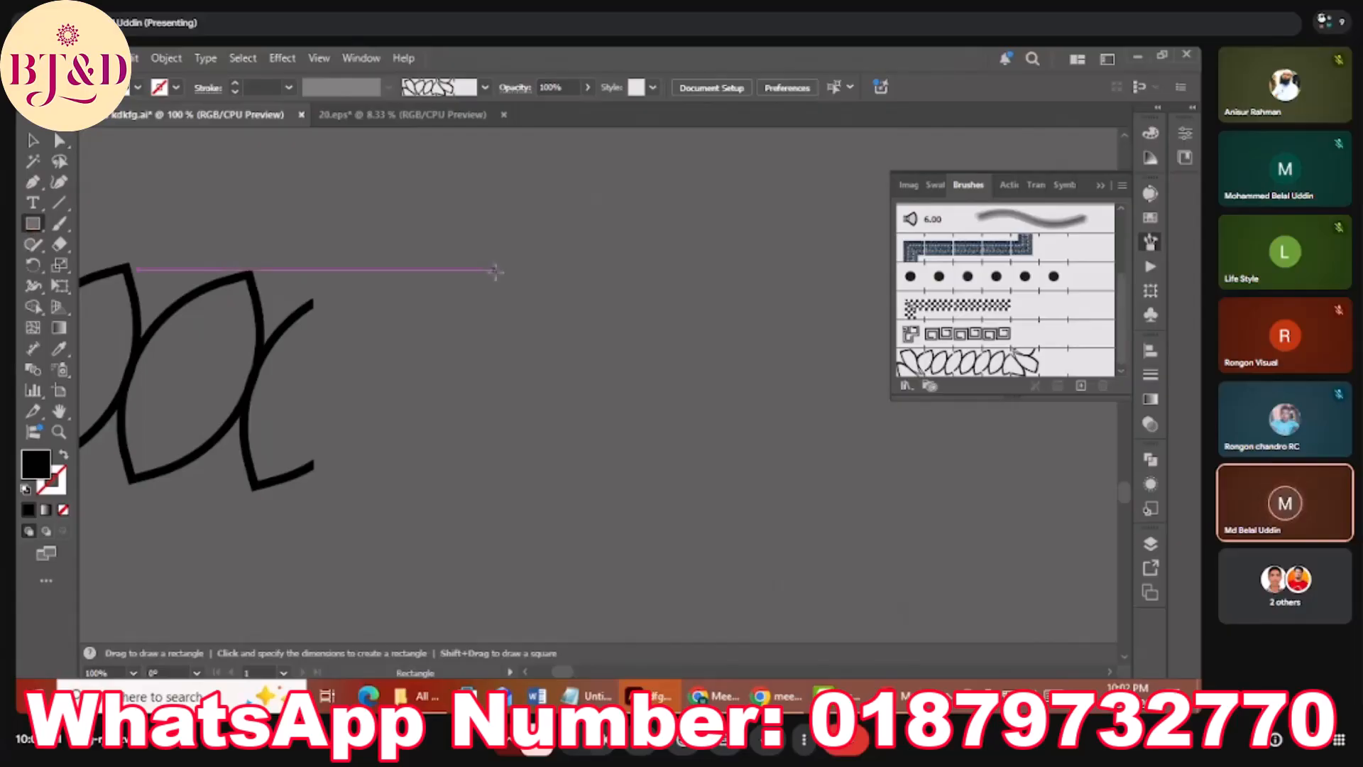
{"action": "left_click_drag", "start_coordinate": [440, 249], "coordinate": [736, 369]}
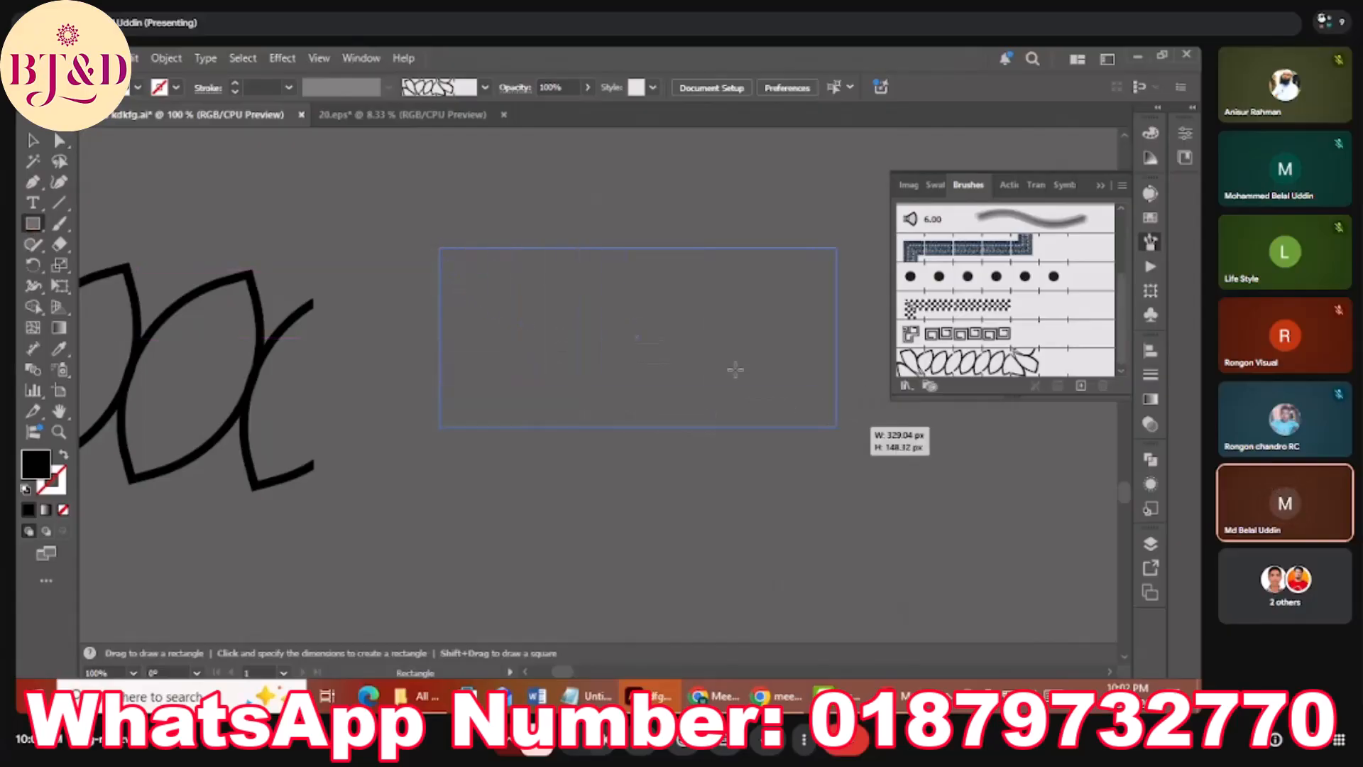
Draw a circle about 143 px in diameter below the rectangle and shift it slightly farther down.
{"action": "left_click", "coordinate": [35, 224]}
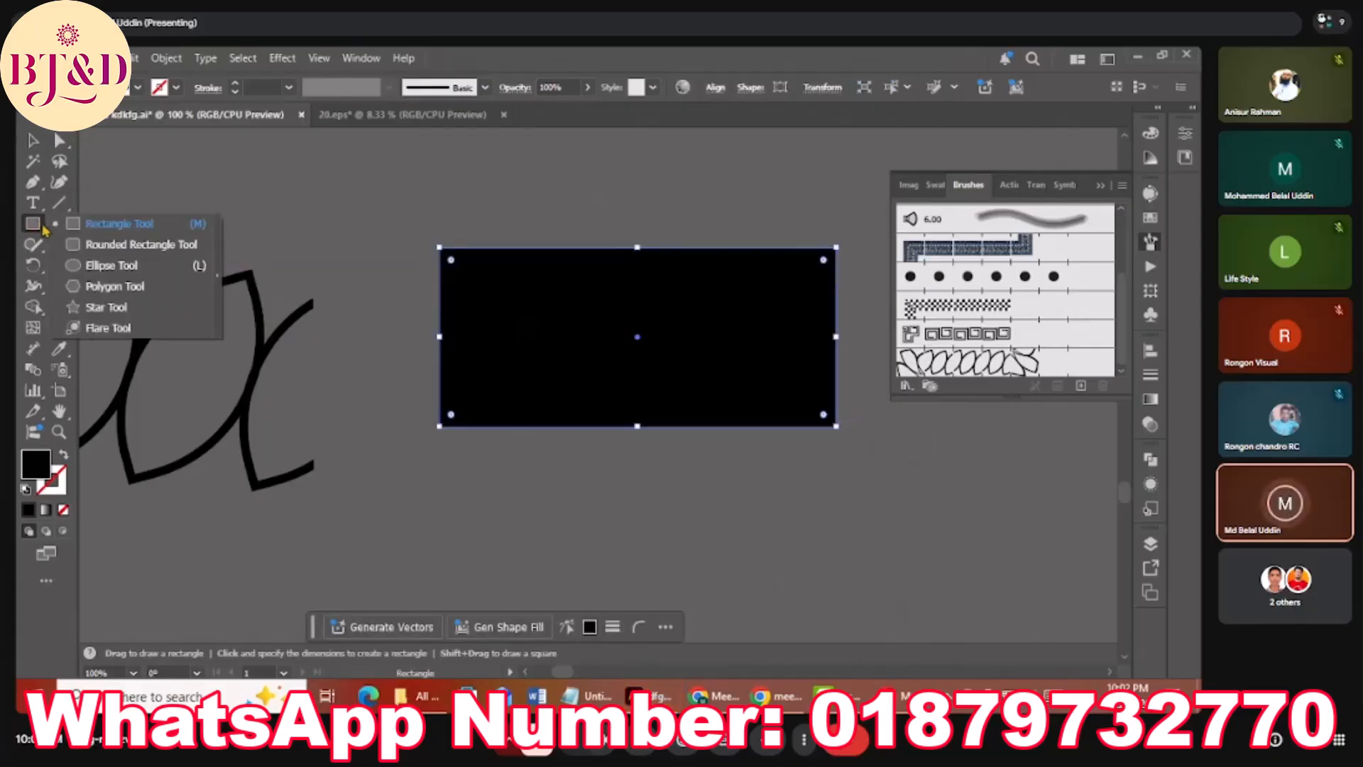
{"action": "left_click", "coordinate": [99, 265]}
{"action": "scroll", "coordinate": [525, 327], "scroll_direction": "down", "scroll_amount": 2}
{"action": "left_click_drag", "start_coordinate": [573, 482], "coordinate": [654, 568]}
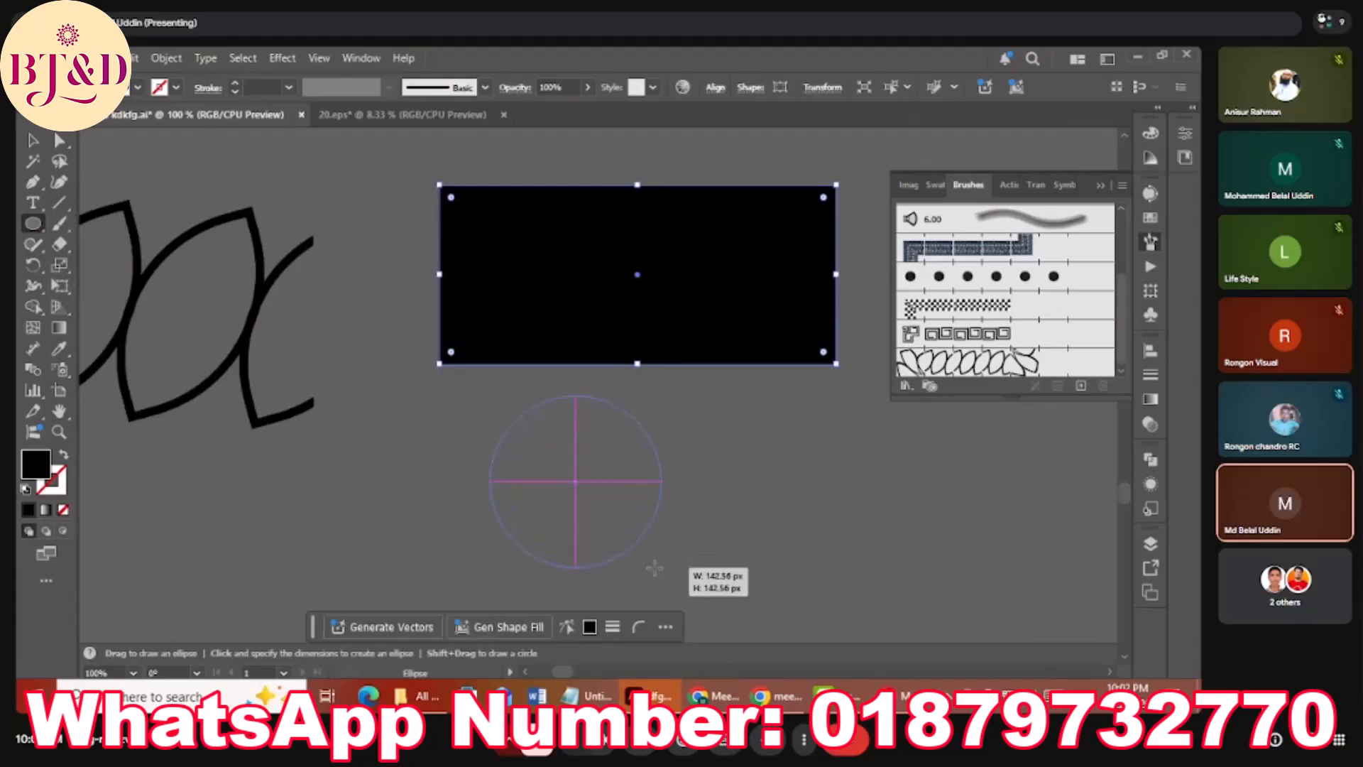
{"action": "left_click_drag", "start_coordinate": [562, 472], "coordinate": [565, 469]}
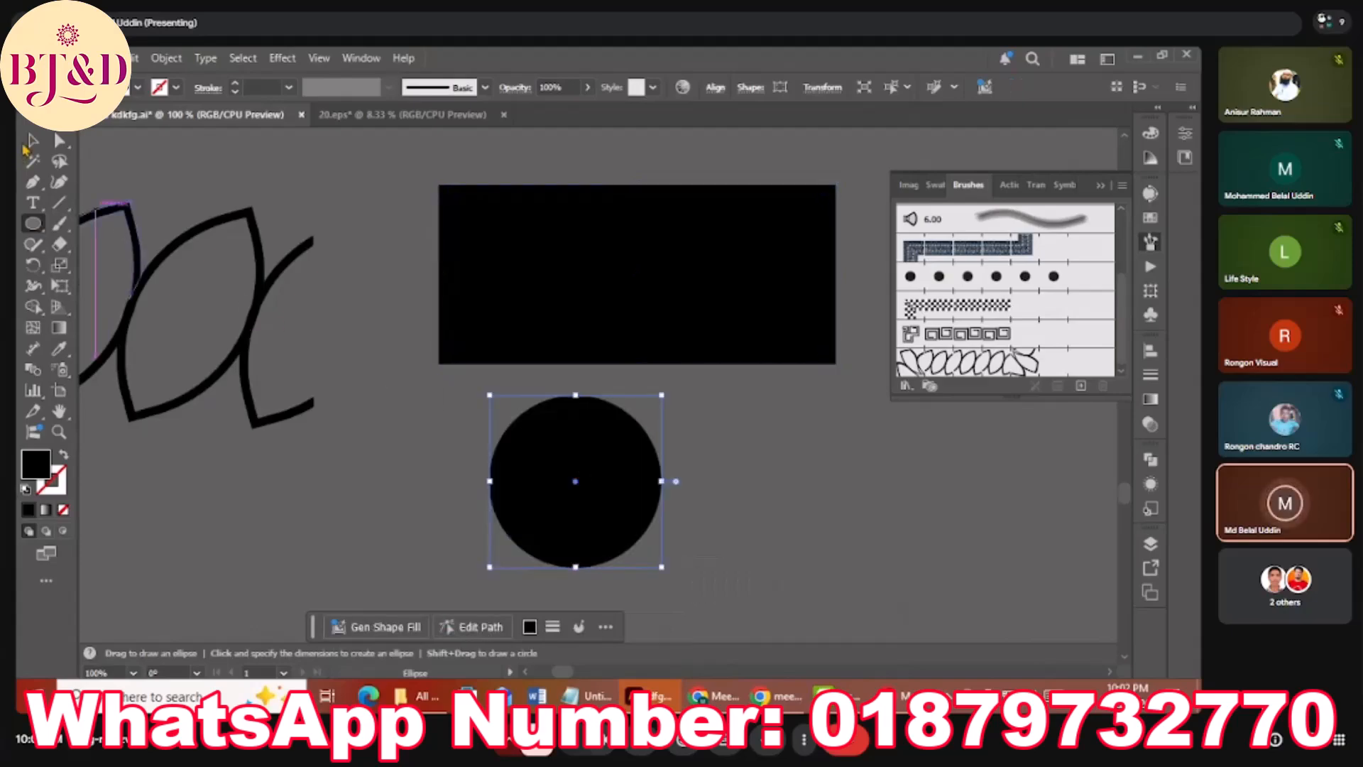
{"action": "key", "text": "v"}
{"action": "left_click_drag", "start_coordinate": [551, 426], "coordinate": [554, 436]}
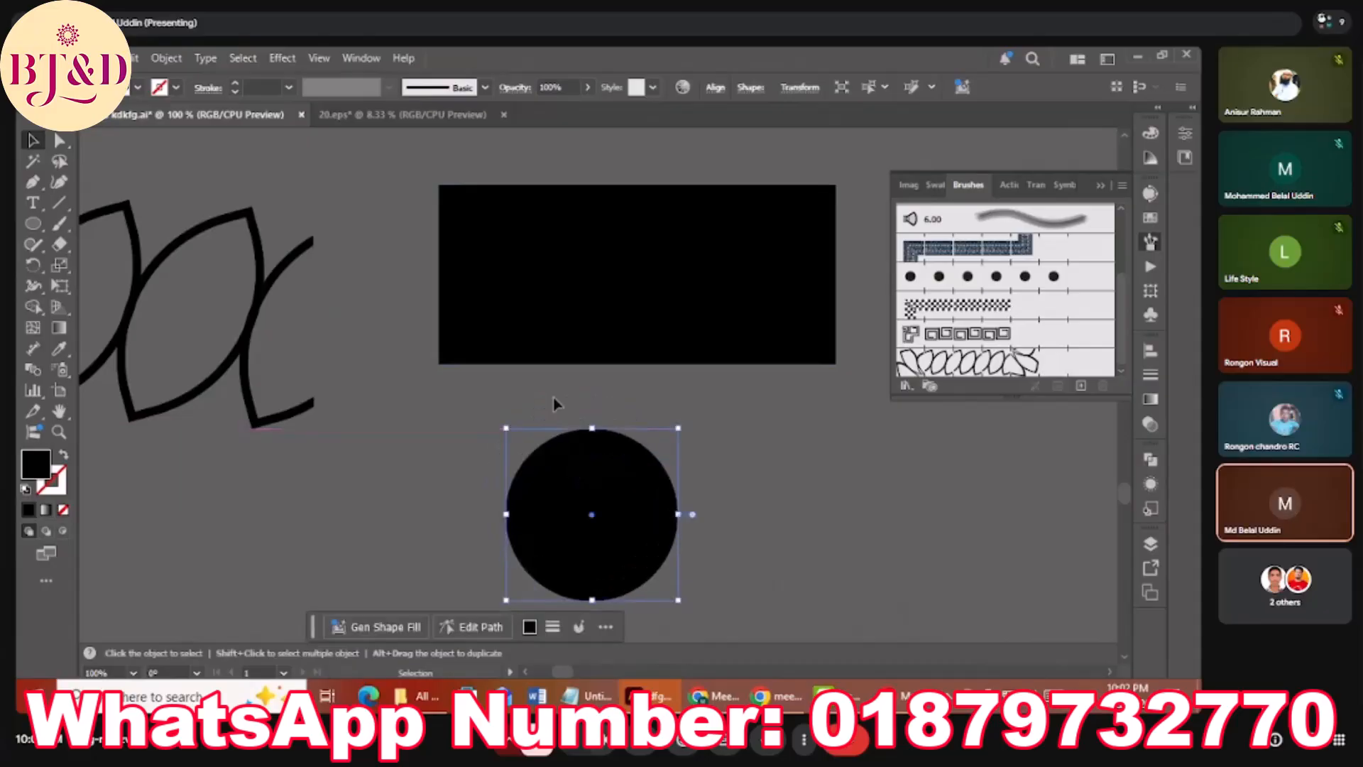
Swap the fill and stroke of both the rectangle and the circle, giving them a black outline without fill.
{"action": "scroll", "coordinate": [556, 387], "scroll_direction": "down", "scroll_amount": 3}
{"action": "left_click_drag", "start_coordinate": [420, 228], "coordinate": [587, 463]}
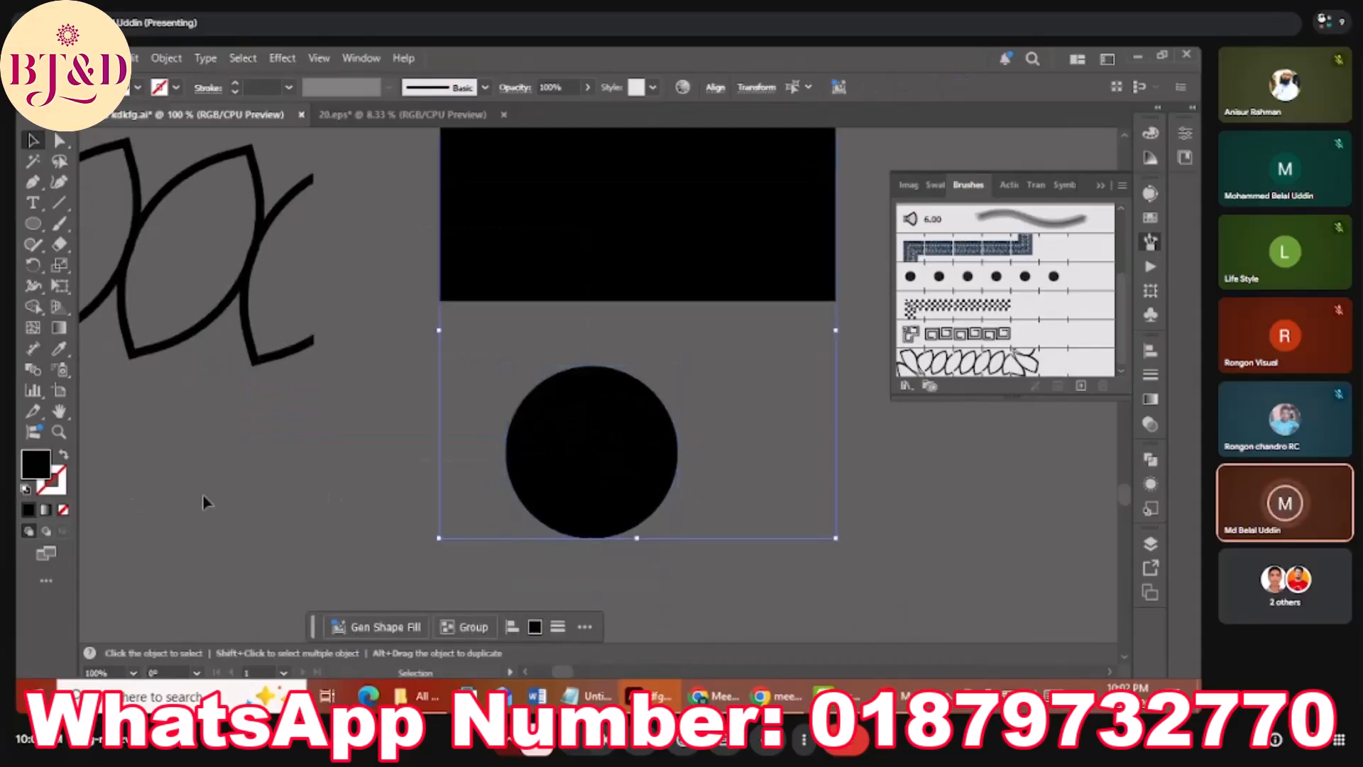
{"action": "left_click", "coordinate": [63, 455]}
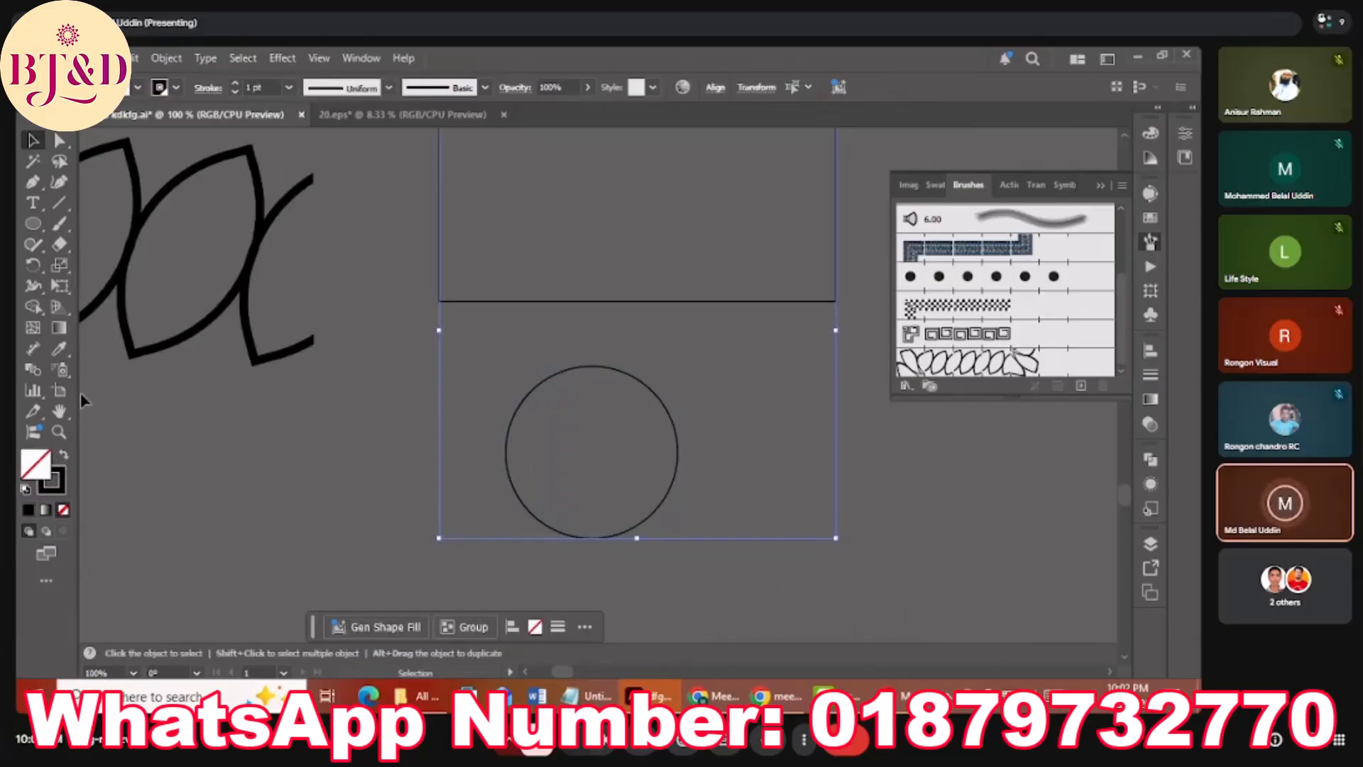
Set the outline weight of both the rectangle and the circle to 3 pt.
{"action": "left_click", "coordinate": [238, 85]}
{"action": "left_click", "coordinate": [237, 85]}
{"action": "left_click", "coordinate": [235, 83]}
{"action": "left_click", "coordinate": [235, 83]}
{"action": "left_click", "coordinate": [235, 93]}
{"action": "left_click", "coordinate": [235, 93]}
{"action": "left_click", "coordinate": [235, 93]}
{"action": "left_click", "coordinate": [235, 93]}
{"action": "left_click", "coordinate": [235, 93]}
{"action": "left_click", "coordinate": [235, 93]}
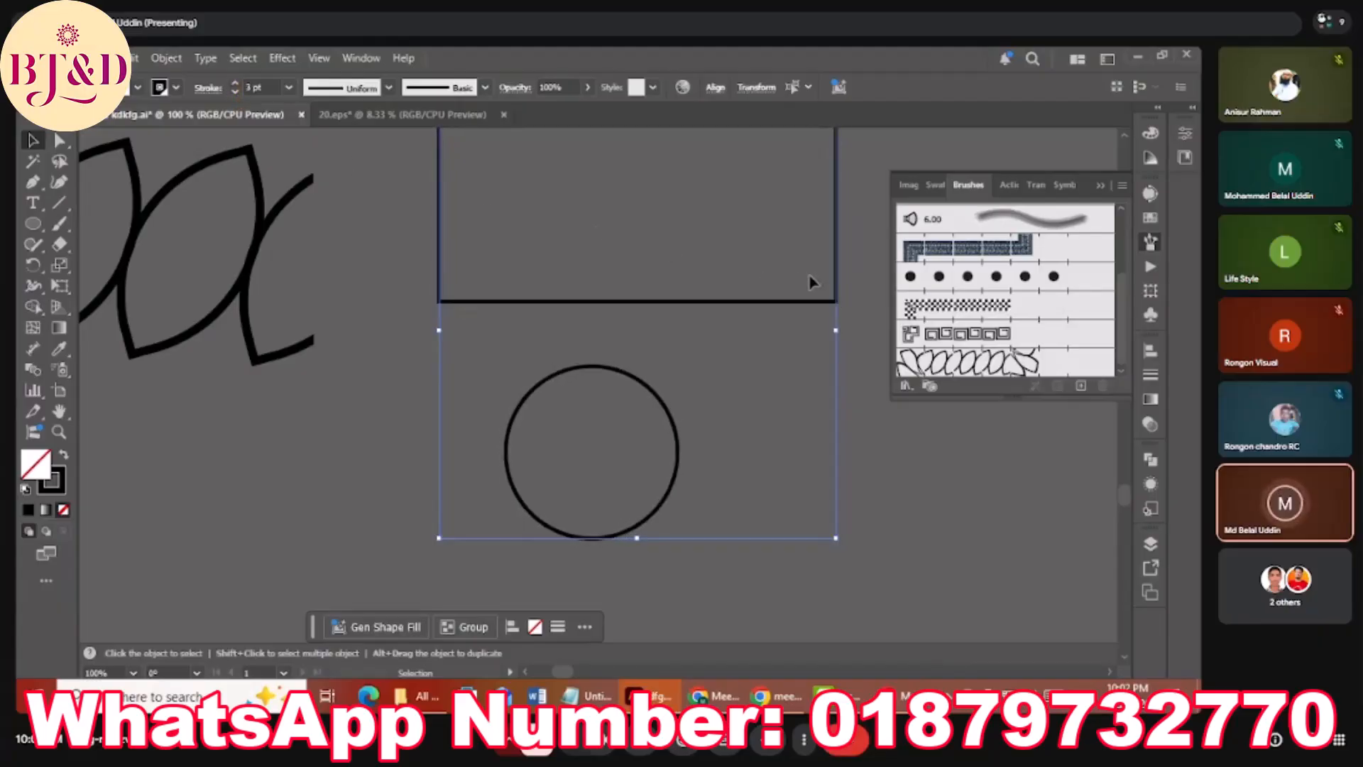
Apply the new leaf pattern brush to the rectangle's outline.
{"action": "left_click", "coordinate": [727, 326]}
{"action": "left_click", "coordinate": [706, 303]}
{"action": "scroll", "coordinate": [706, 304], "scroll_direction": "up", "scroll_amount": 2}
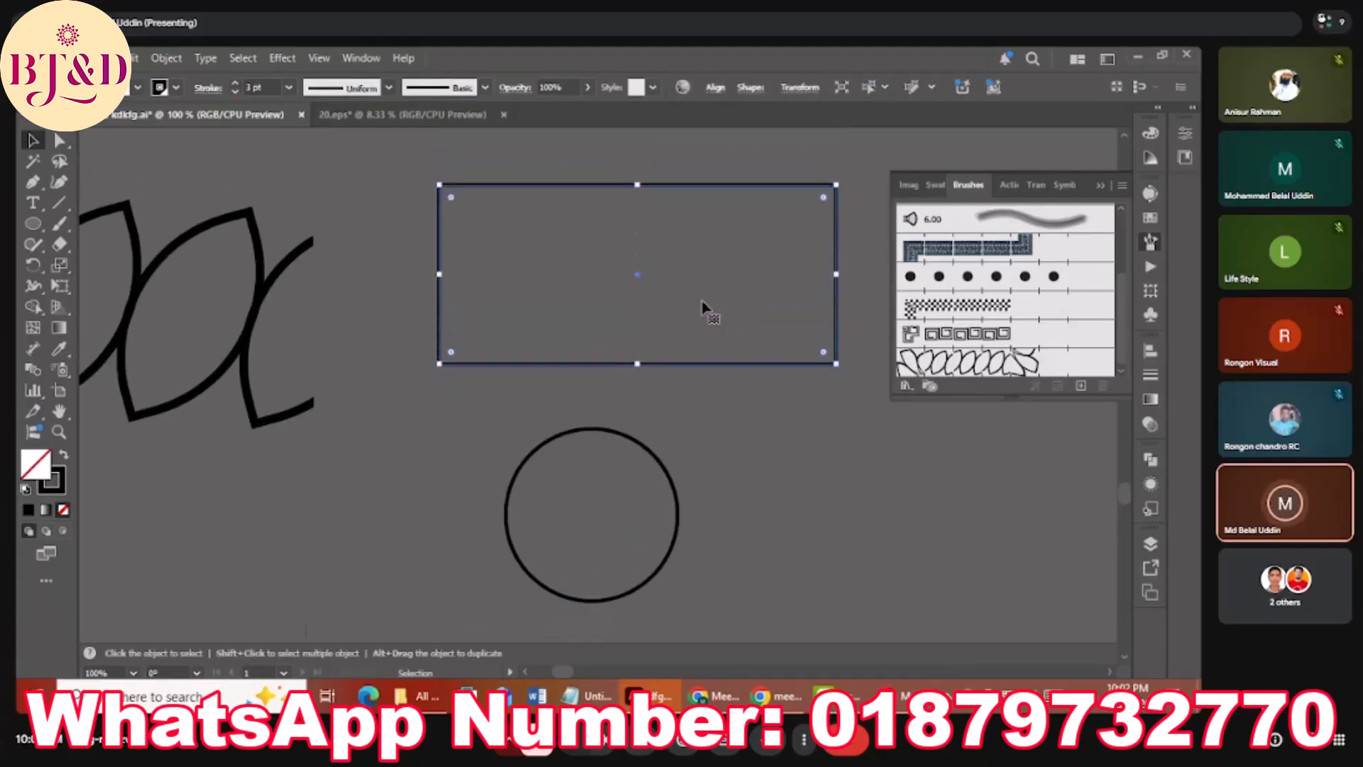
{"action": "left_click", "coordinate": [950, 366]}
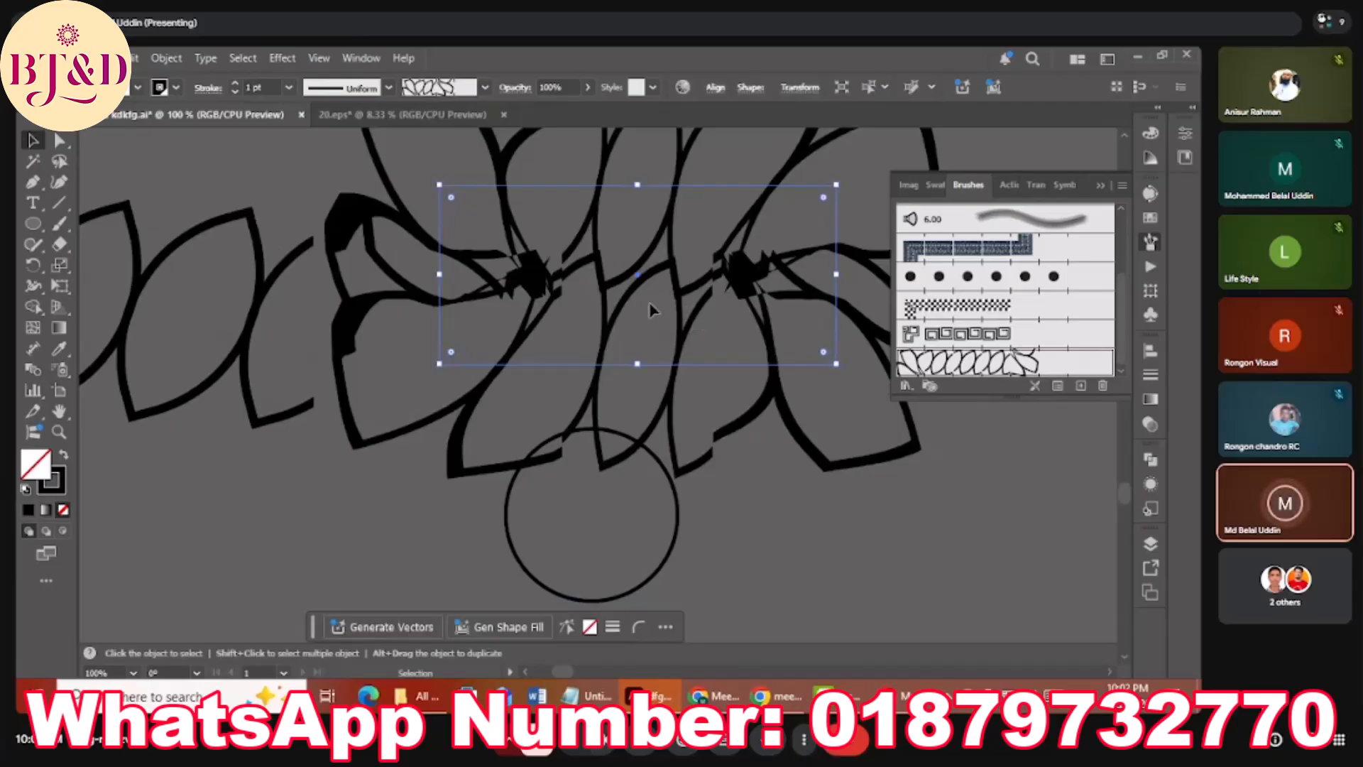
{"action": "scroll", "coordinate": [632, 298], "scroll_direction": "up", "scroll_amount": 1}
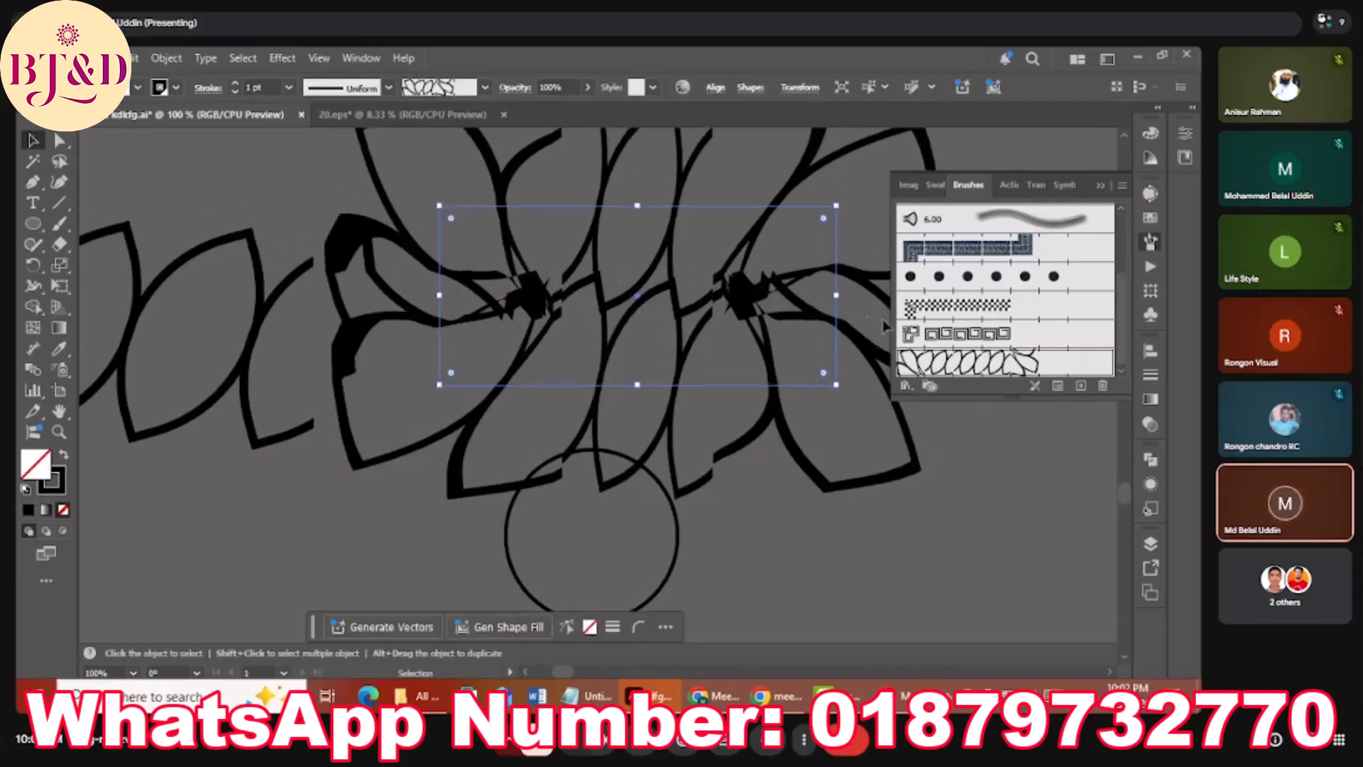
Try the rectangle's pattern brush stroke at a scale of 20% and at 10%.
{"action": "left_click", "coordinate": [1058, 385]}
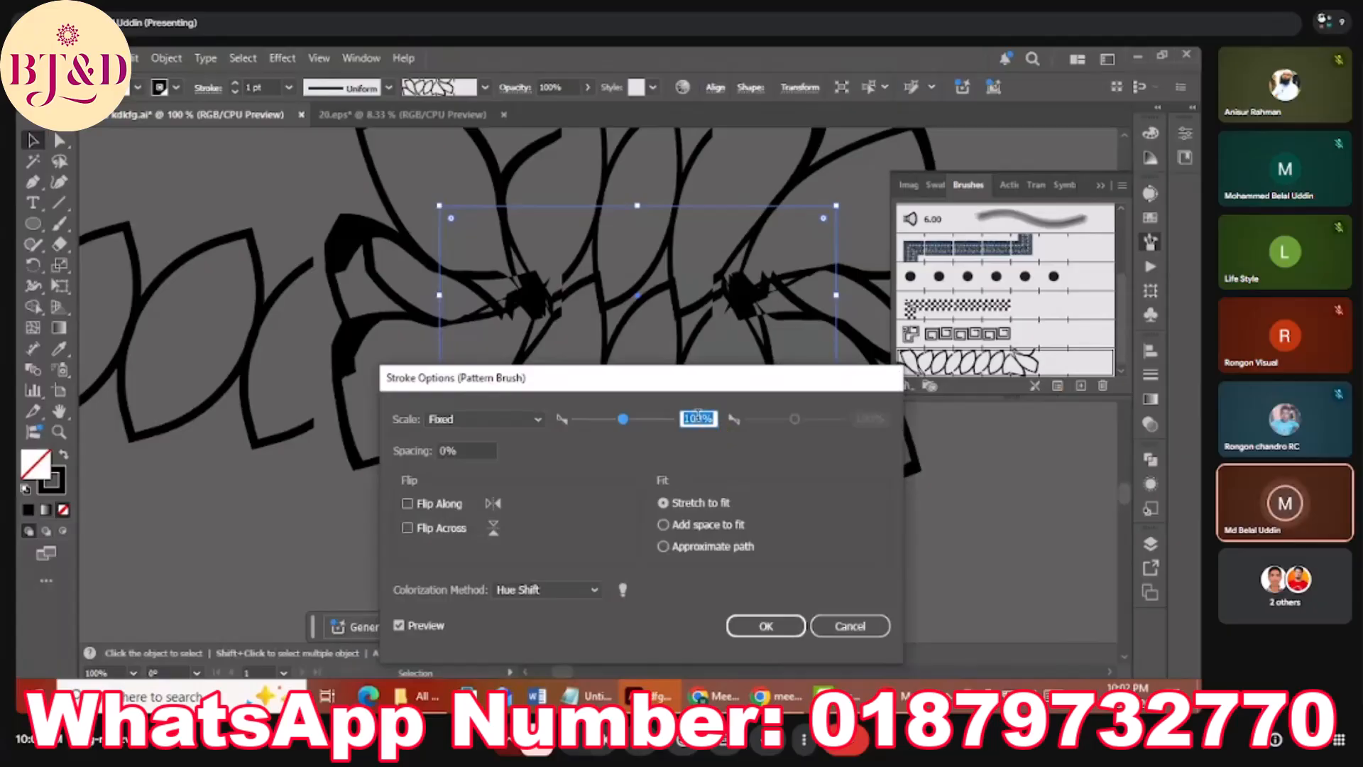
{"action": "type", "text": "20"}
{"action": "left_click", "coordinate": [766, 626]}
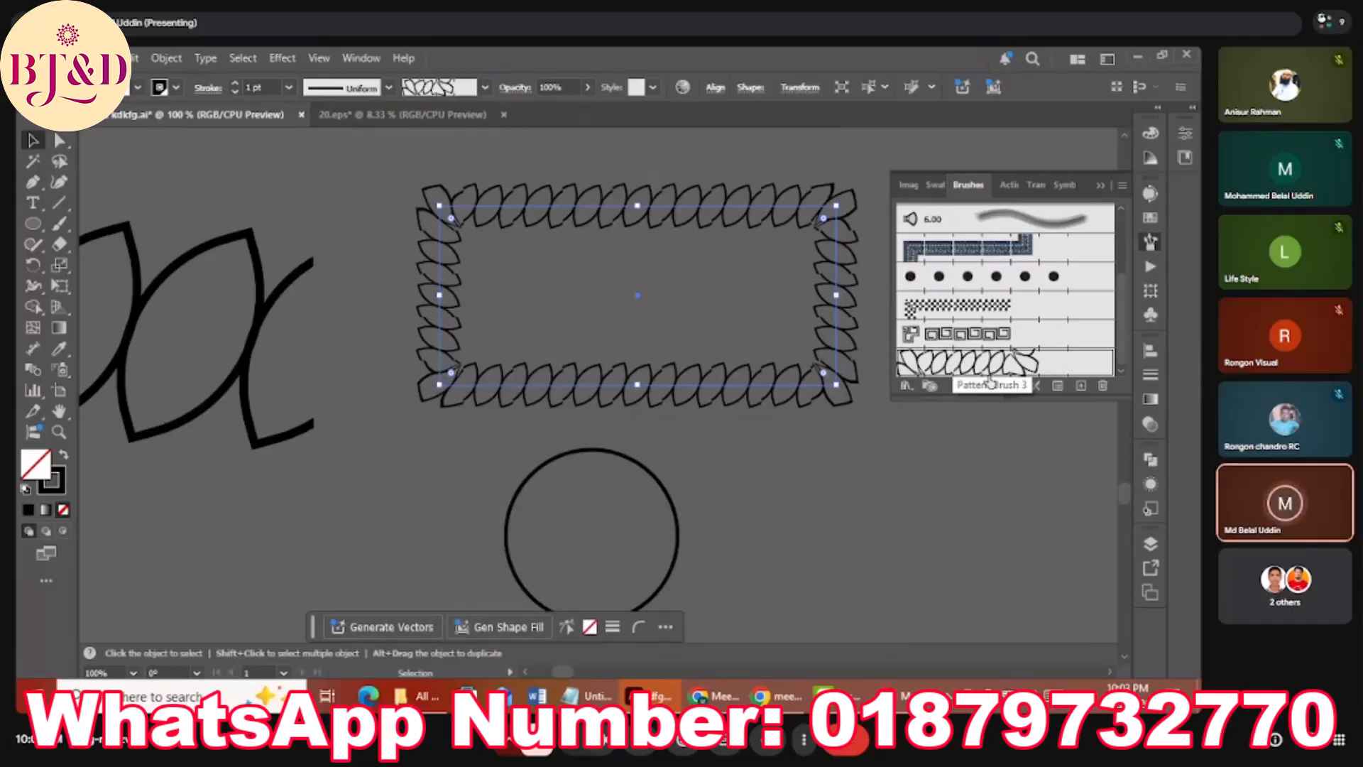
{"action": "left_click", "coordinate": [1058, 387]}
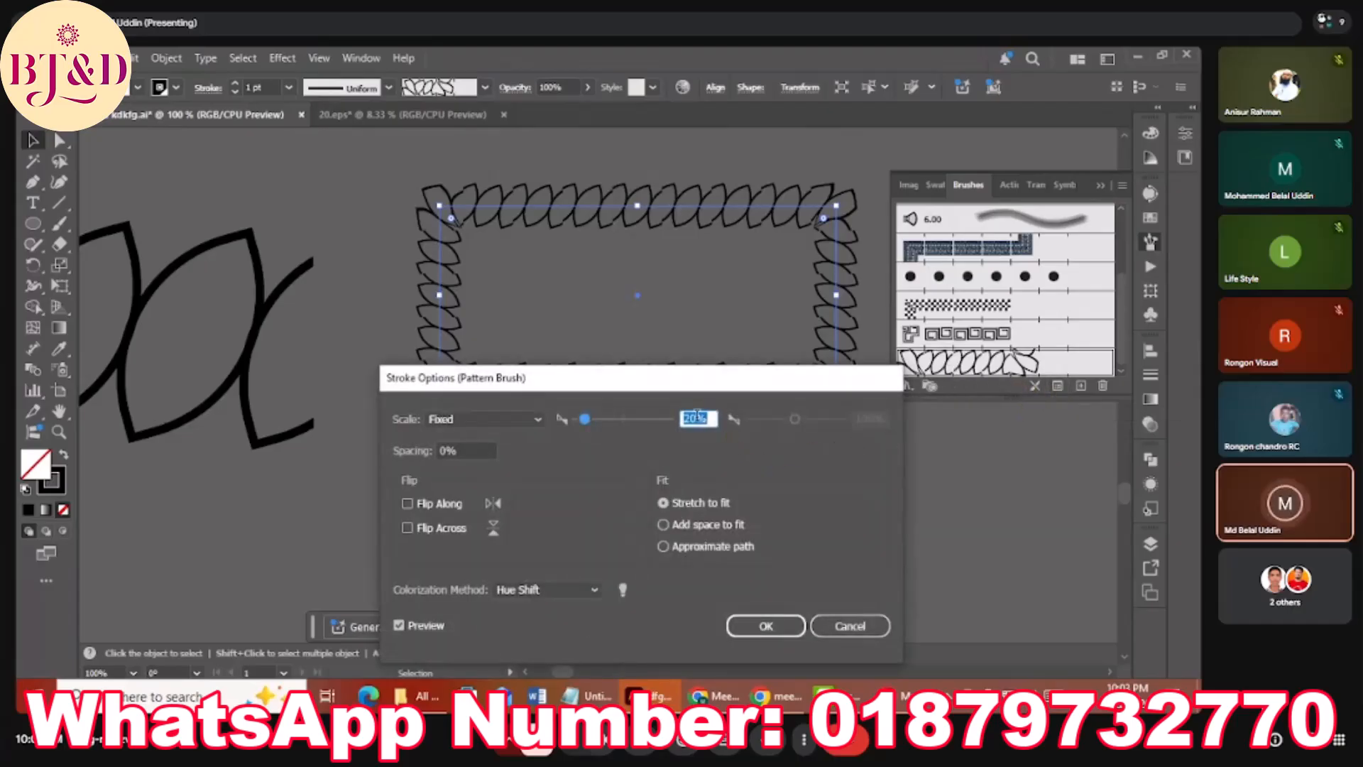
{"action": "type", "text": "10"}
{"action": "left_click", "coordinate": [778, 624]}
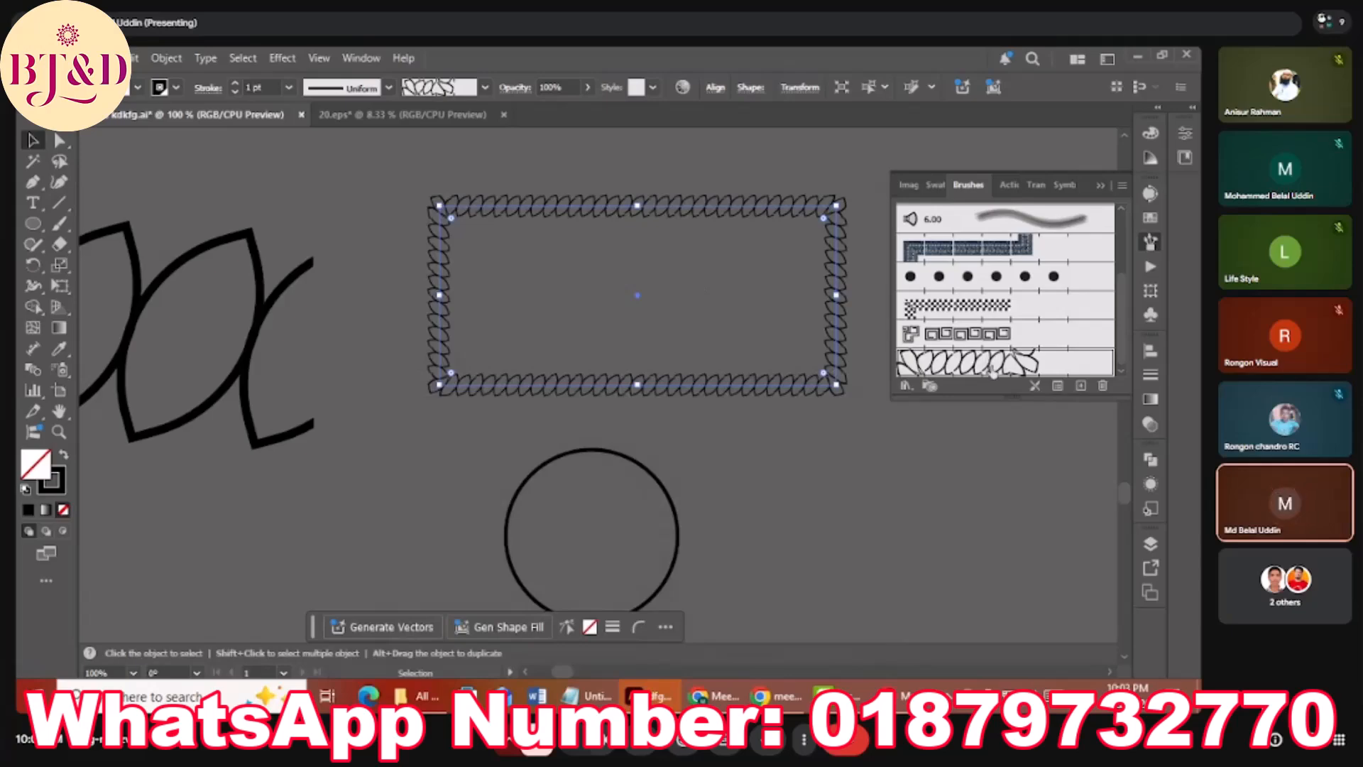
Set the scale of the rectangle's pattern brush stroke to 7%.
{"action": "left_click", "coordinate": [1058, 386]}
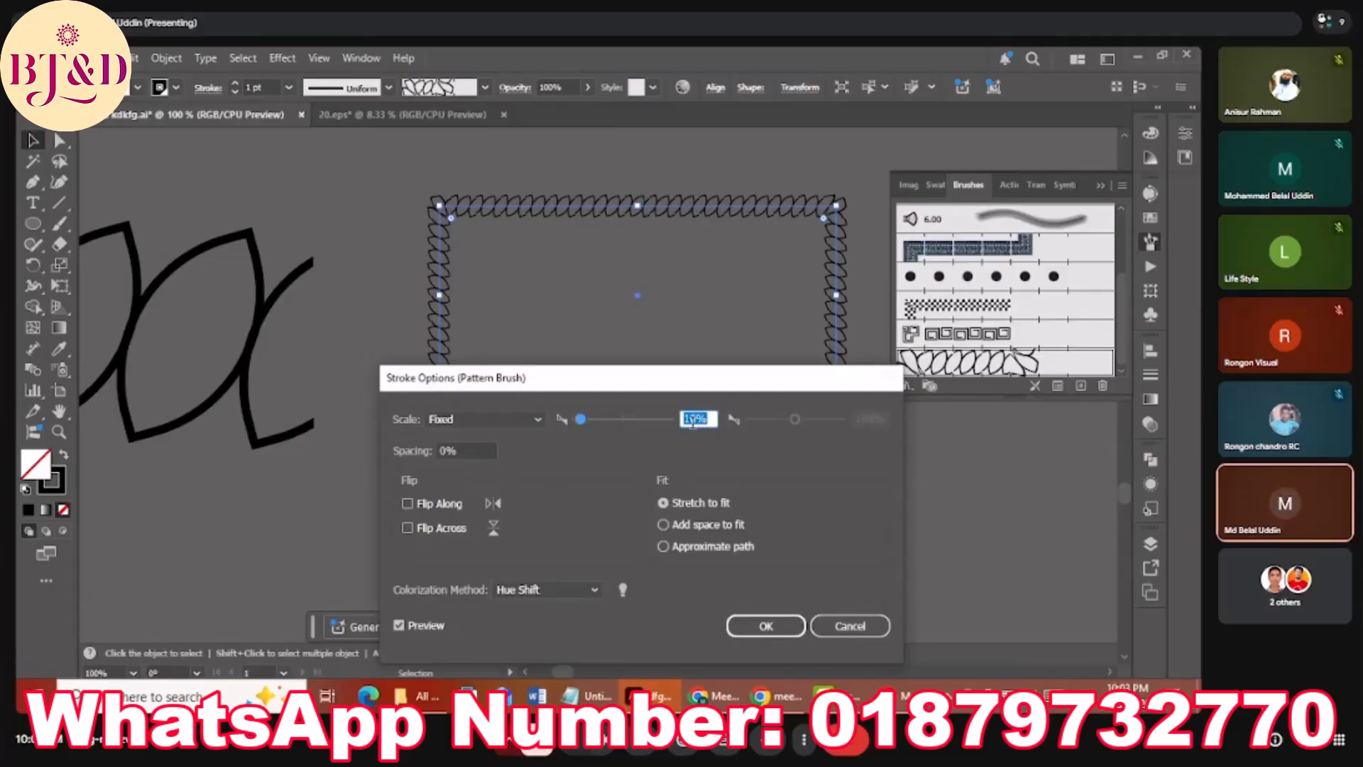
{"action": "type", "text": "7"}
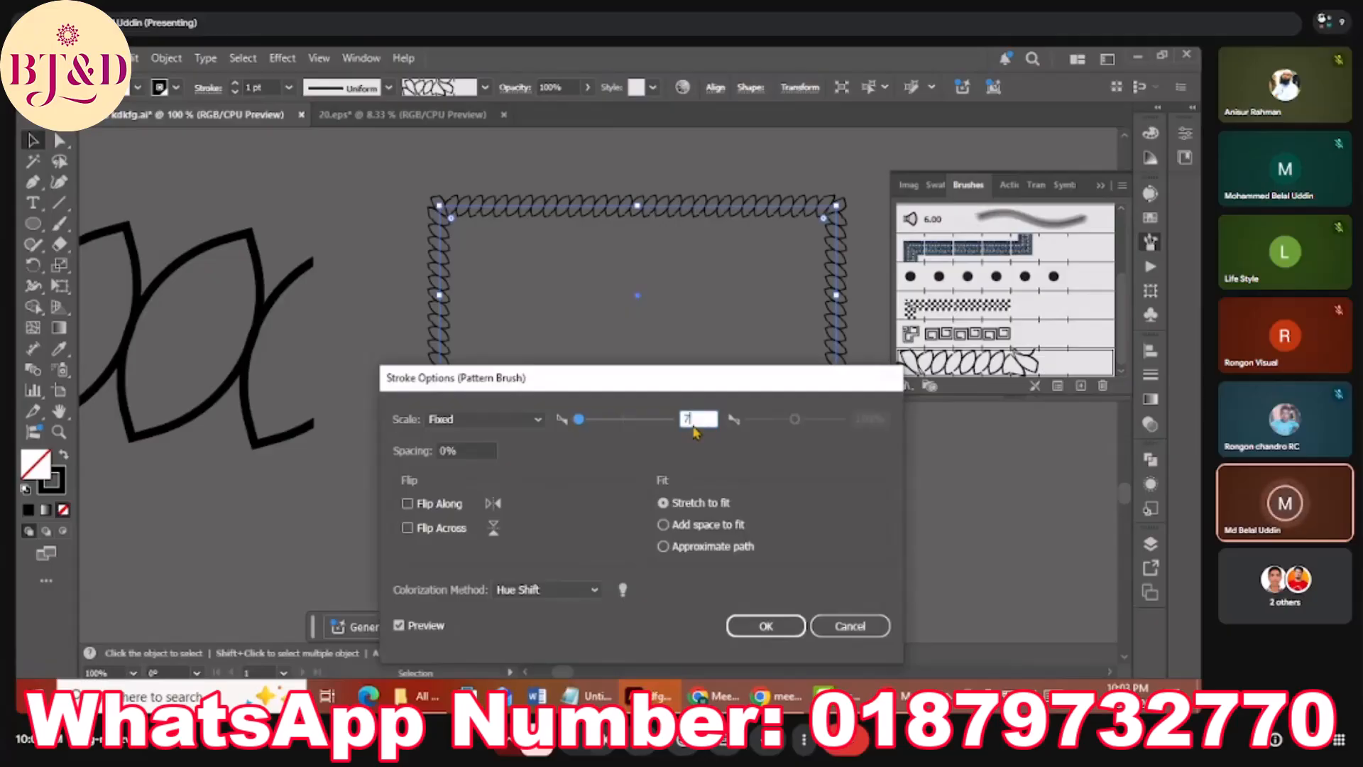
{"action": "left_click", "coordinate": [776, 626]}
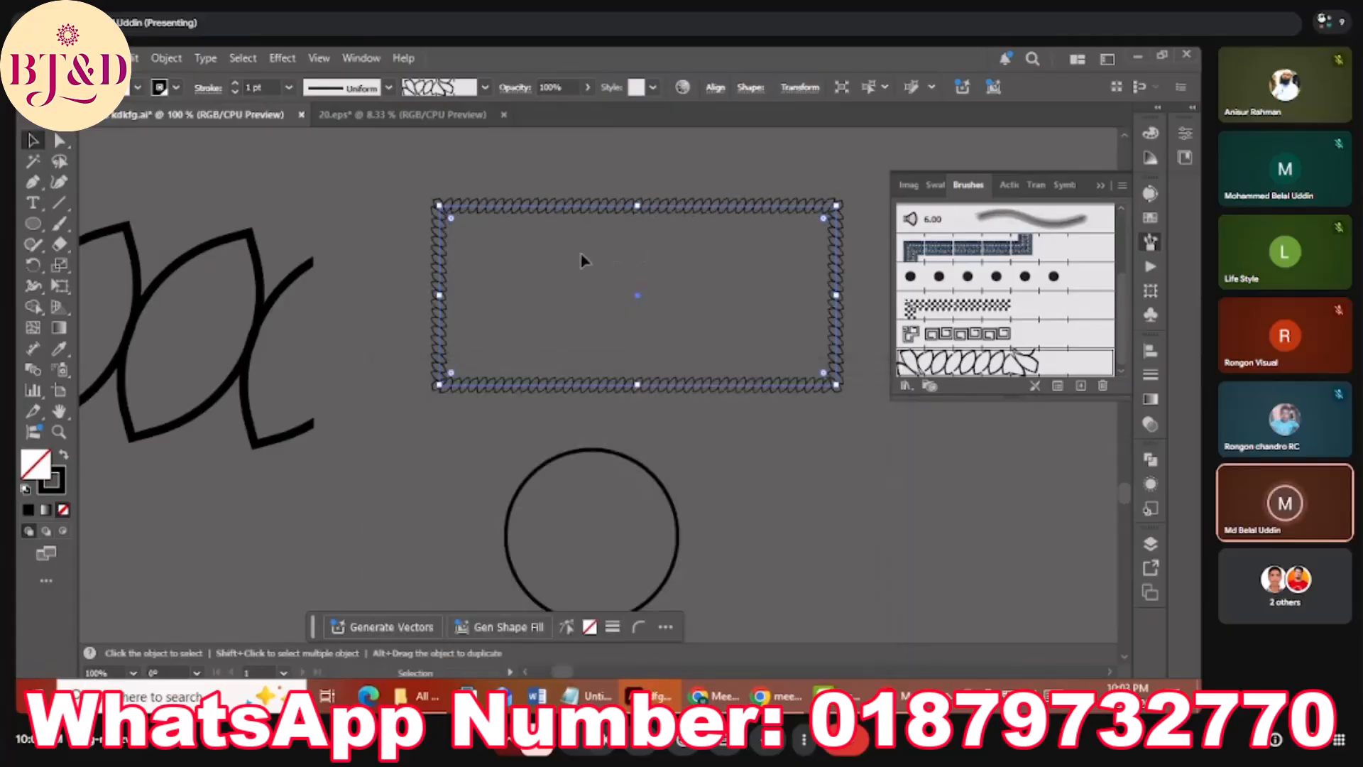
Inspect the scaled leaf pattern along the edges and corners of the rectangle.
{"action": "left_click", "coordinate": [581, 259]}
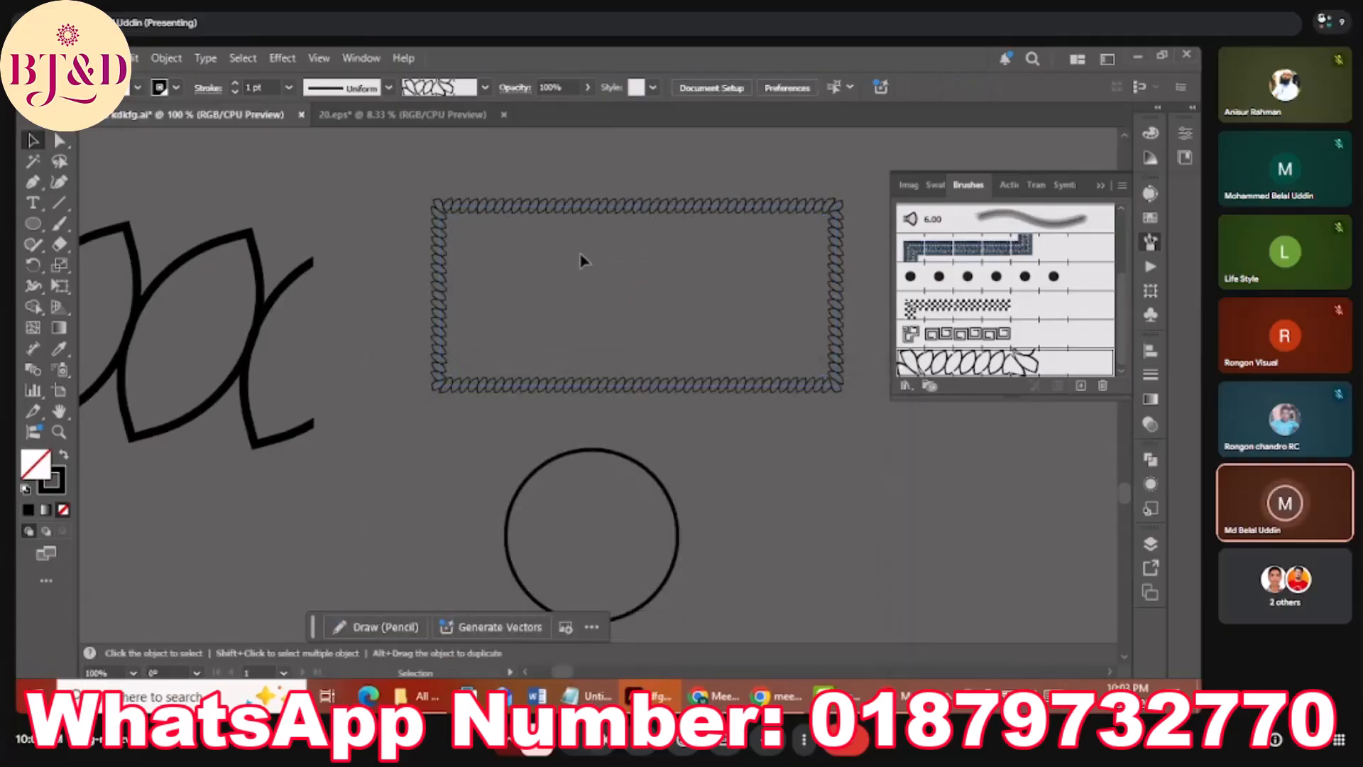
{"action": "left_click", "coordinate": [504, 210]}
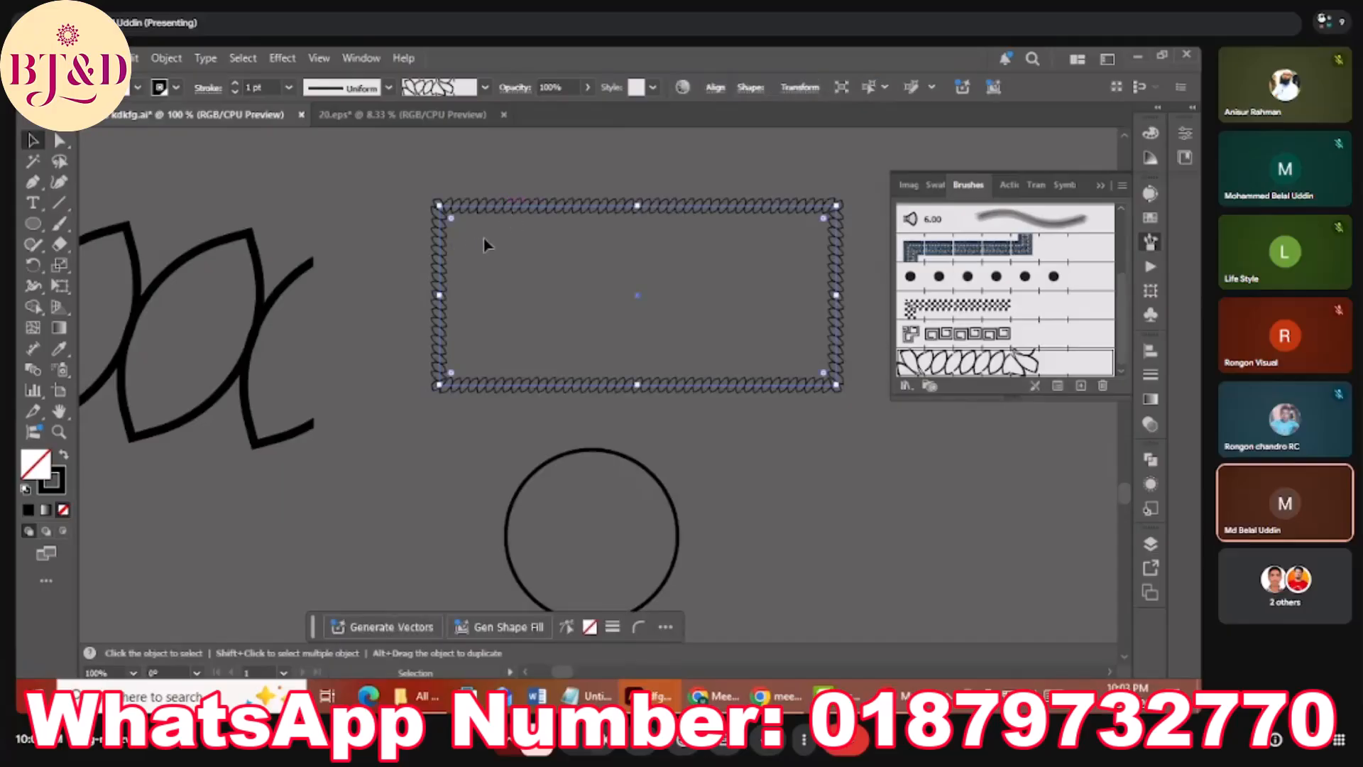
{"action": "left_click", "coordinate": [482, 276]}
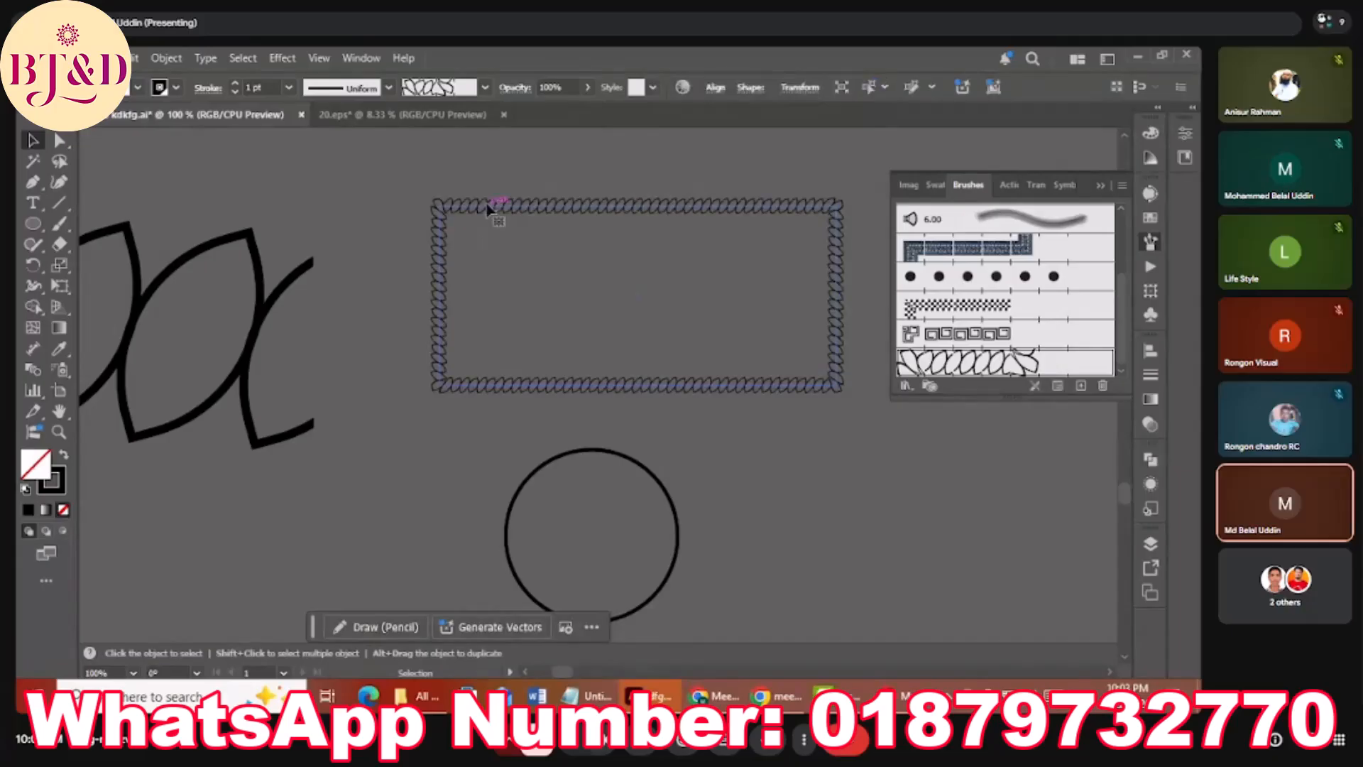
{"action": "left_click", "coordinate": [490, 207]}
{"action": "scroll", "coordinate": [508, 254], "scroll_direction": "down", "scroll_amount": 2}
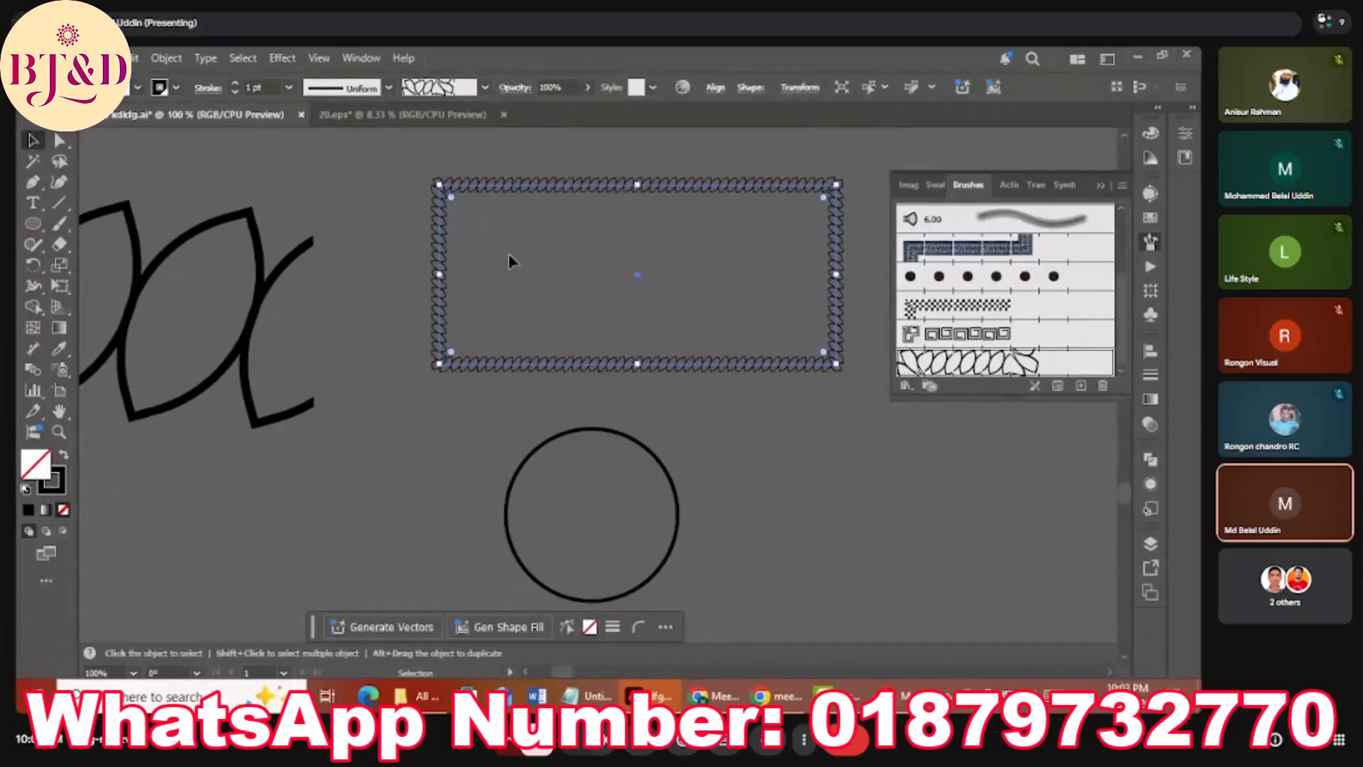
{"action": "left_click", "coordinate": [543, 204]}
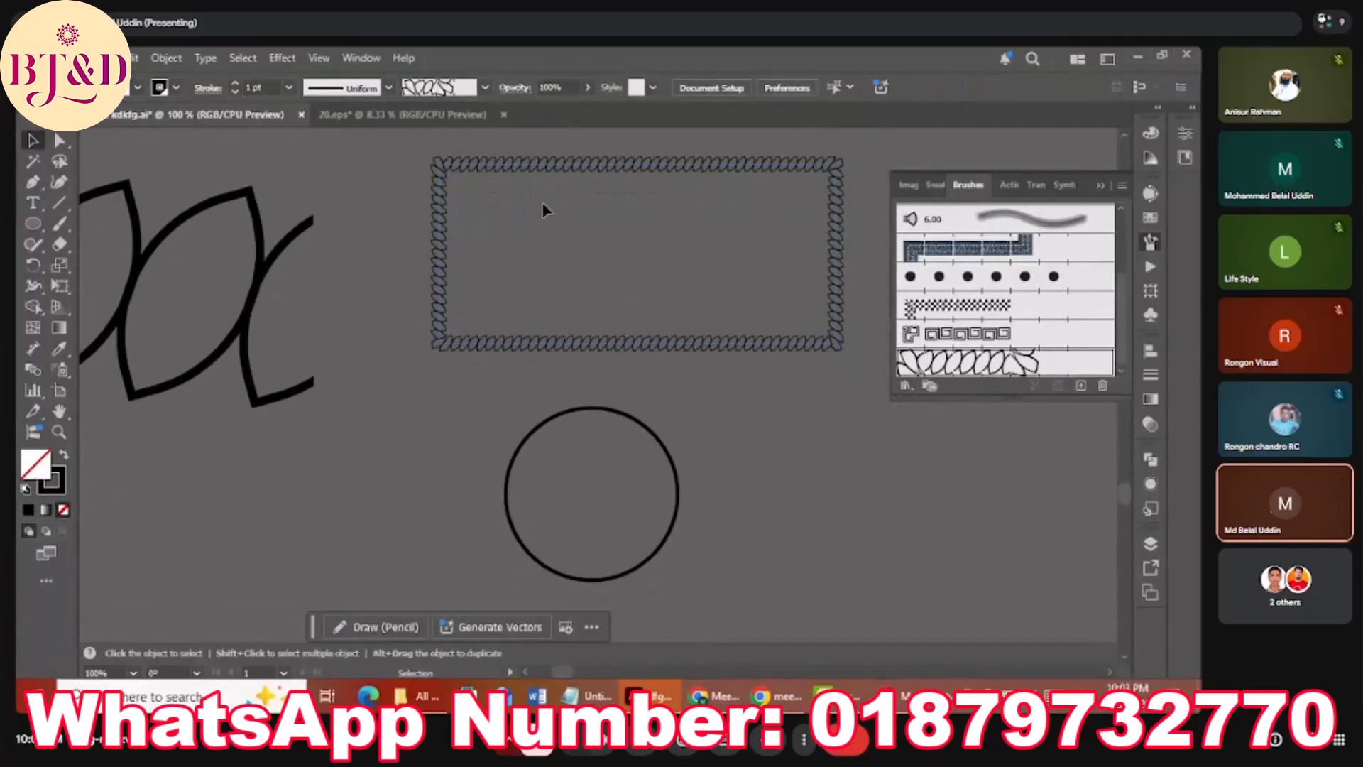
{"action": "scroll", "coordinate": [543, 204], "scroll_direction": "down", "scroll_amount": 1}
{"action": "key", "text": "space"}
{"action": "left_click_drag", "start_coordinate": [611, 263], "coordinate": [513, 305]}
{"action": "left_click", "coordinate": [519, 182]}
{"action": "left_click", "coordinate": [520, 182]}
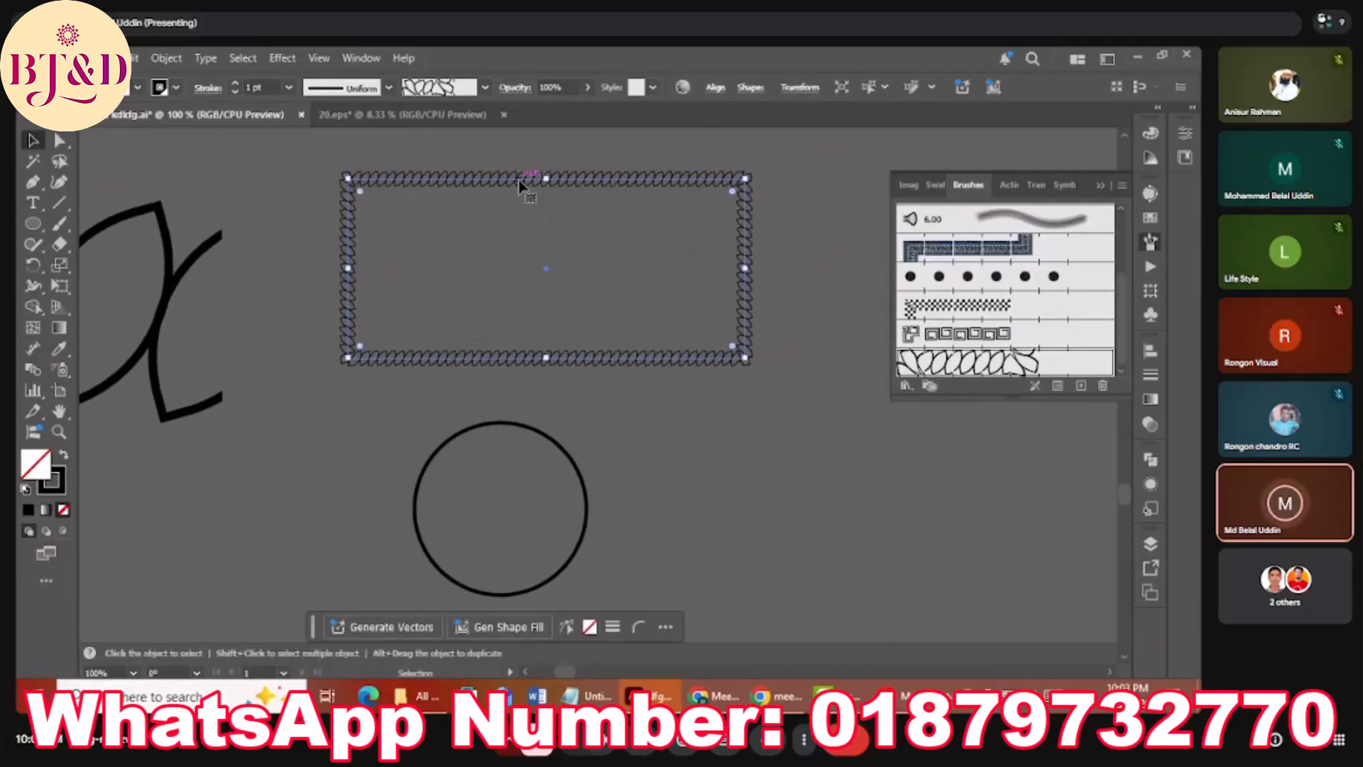
Try to copy the rectangle's rope brush stroke onto the circle with the Eyedropper.
{"action": "left_click", "coordinate": [529, 434]}
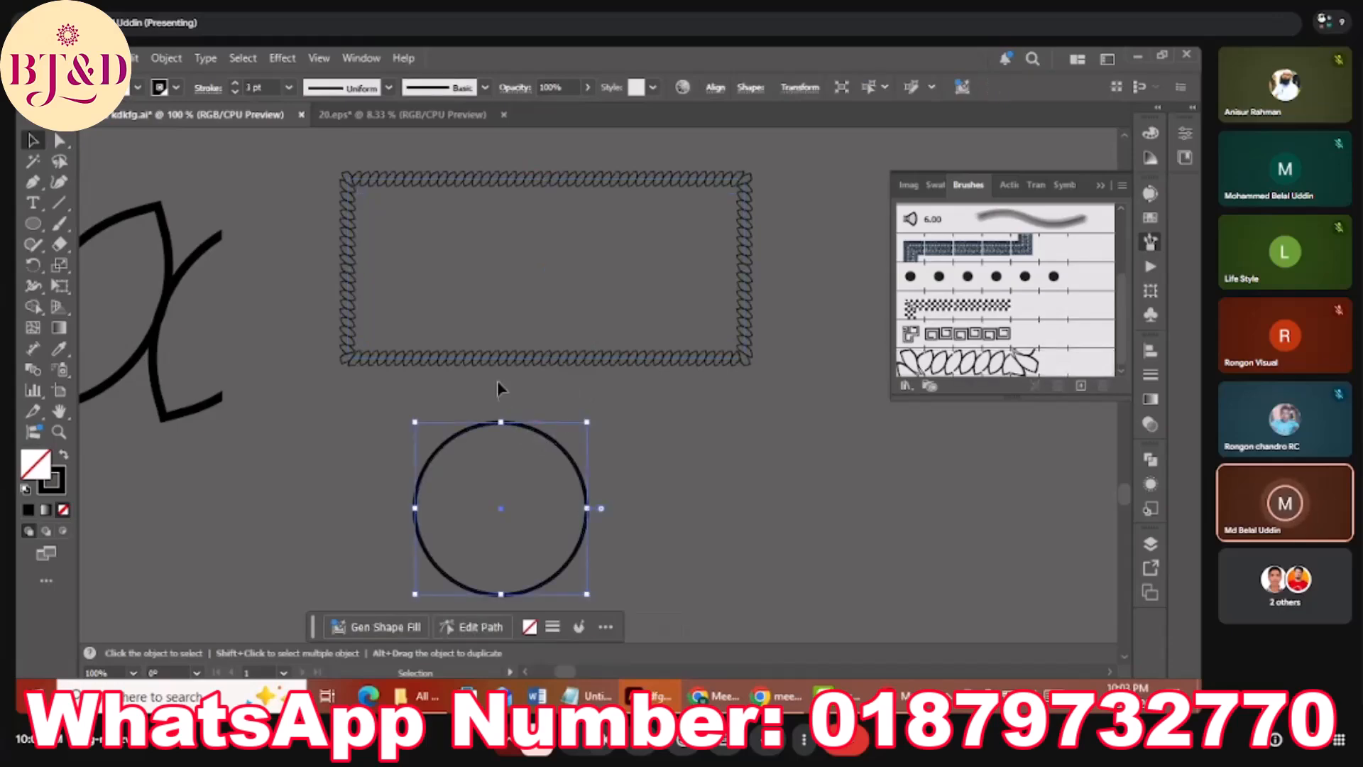
{"action": "left_click", "coordinate": [60, 350]}
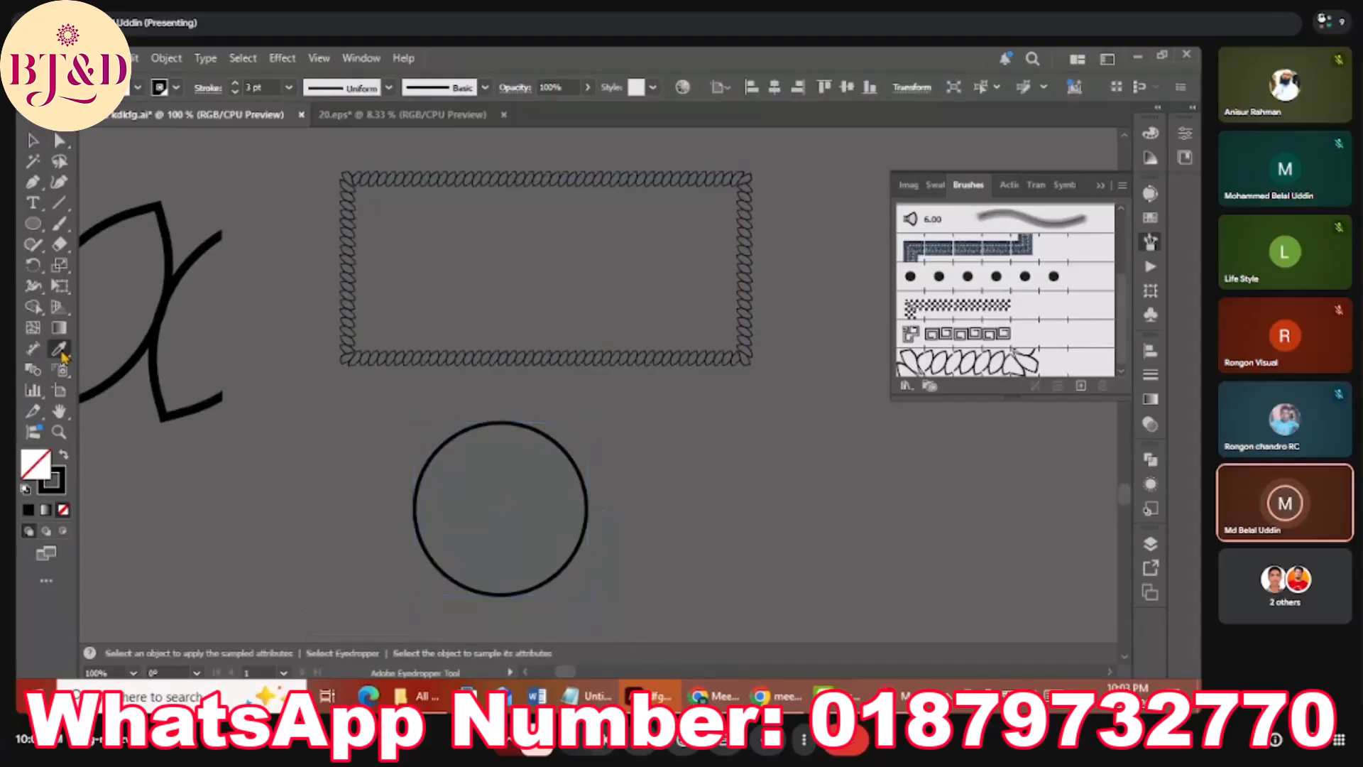
{"action": "left_click", "coordinate": [429, 355]}
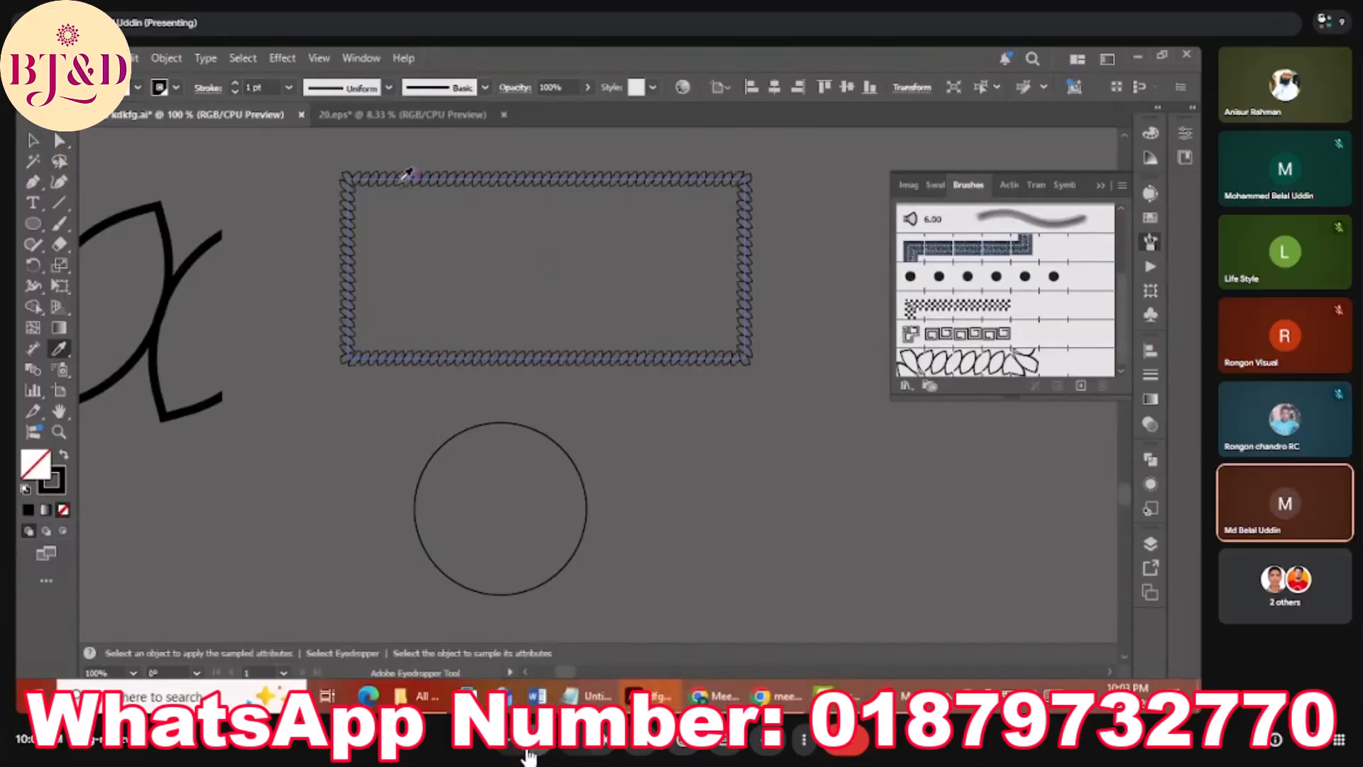
{"action": "key", "text": "v"}
{"action": "left_click", "coordinate": [586, 529]}
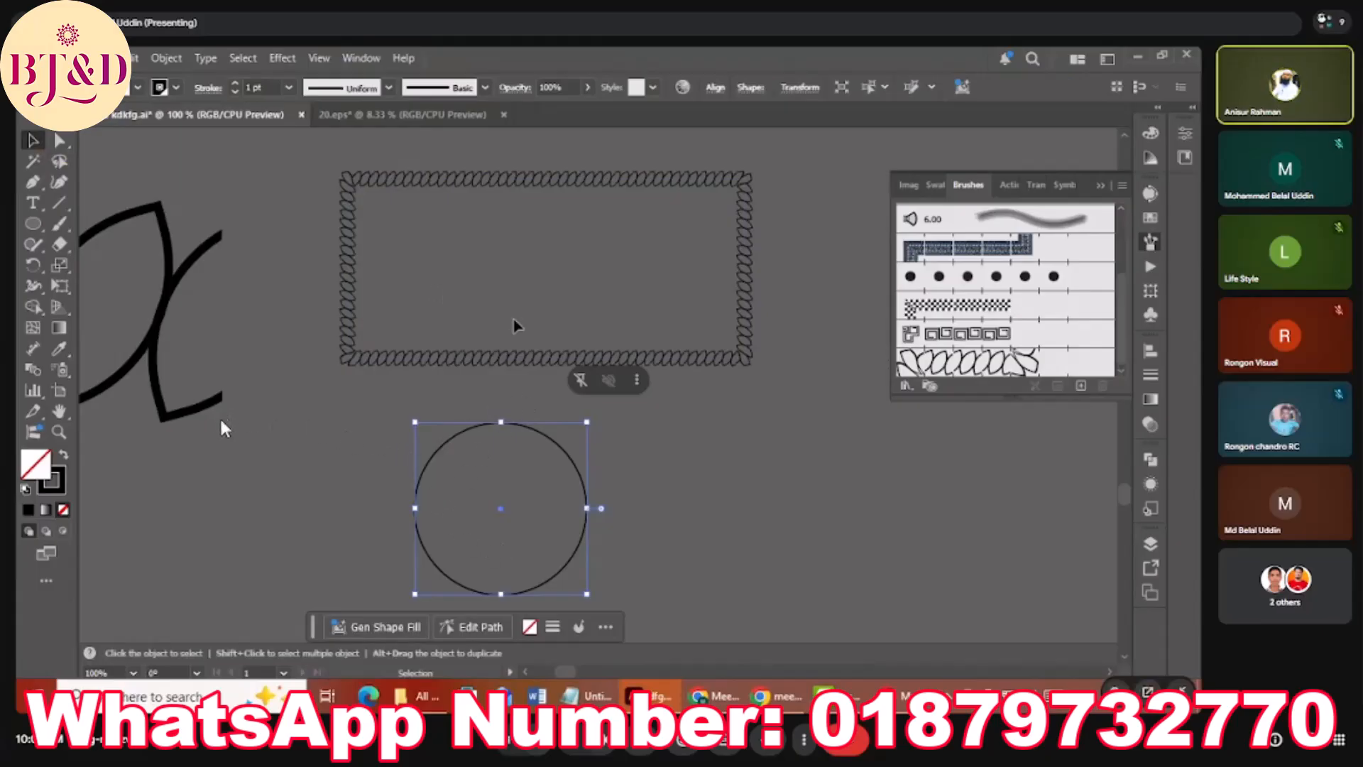
{"action": "left_click", "coordinate": [247, 537]}
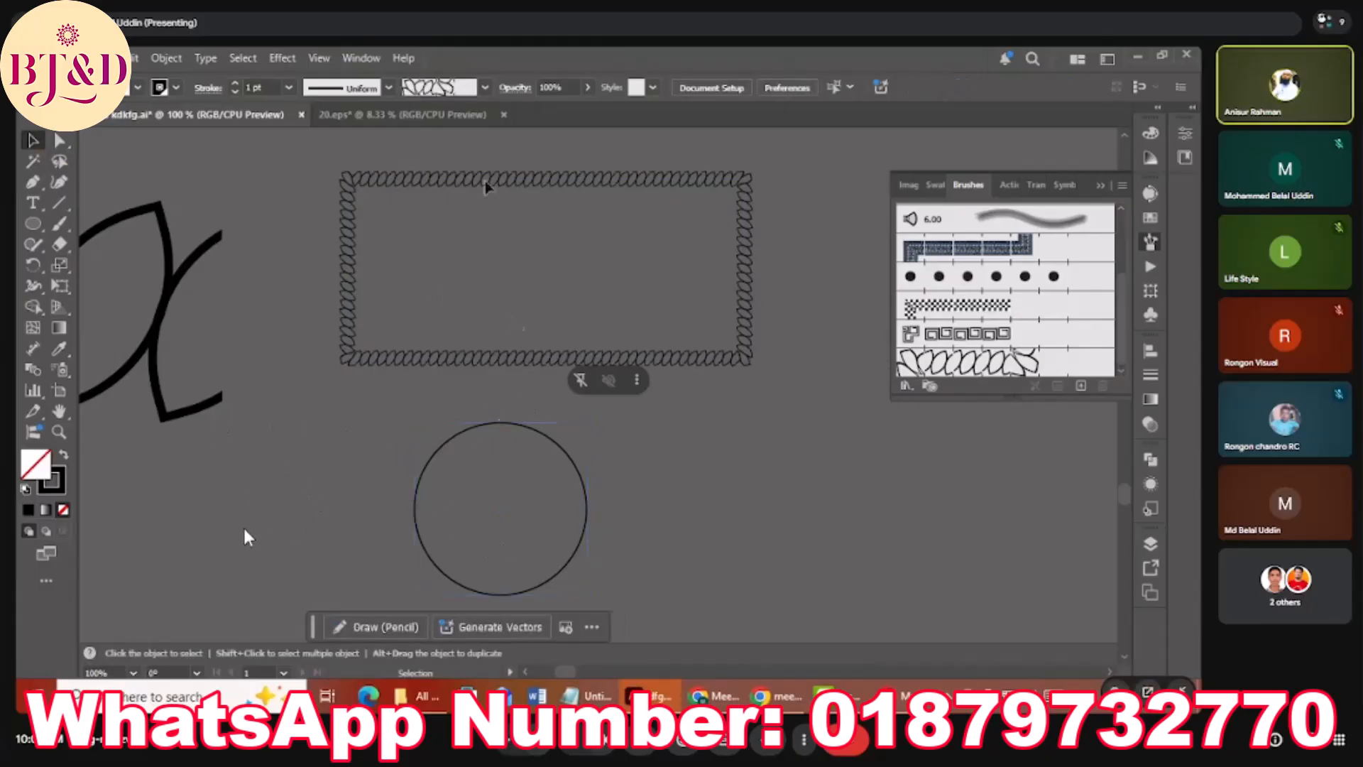
{"action": "left_click", "coordinate": [490, 423]}
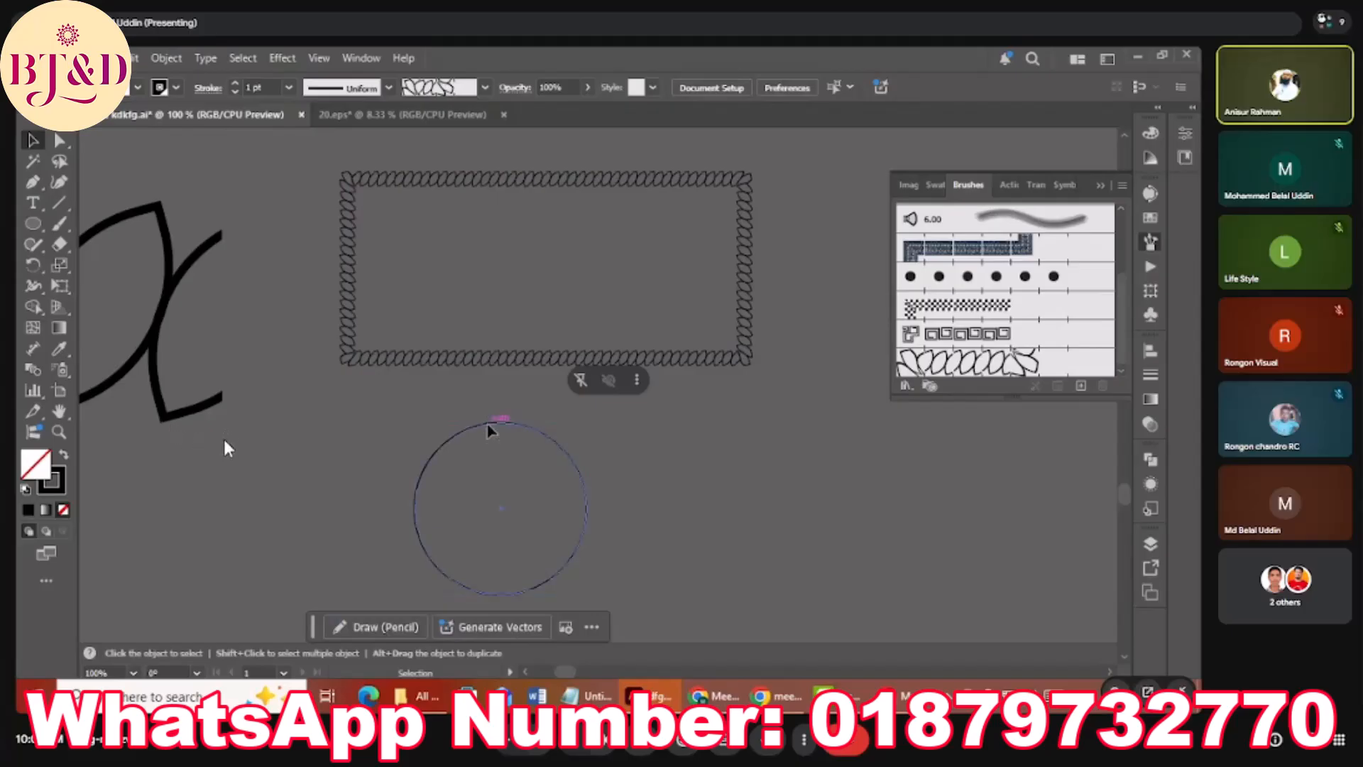
{"action": "left_click", "coordinate": [59, 348]}
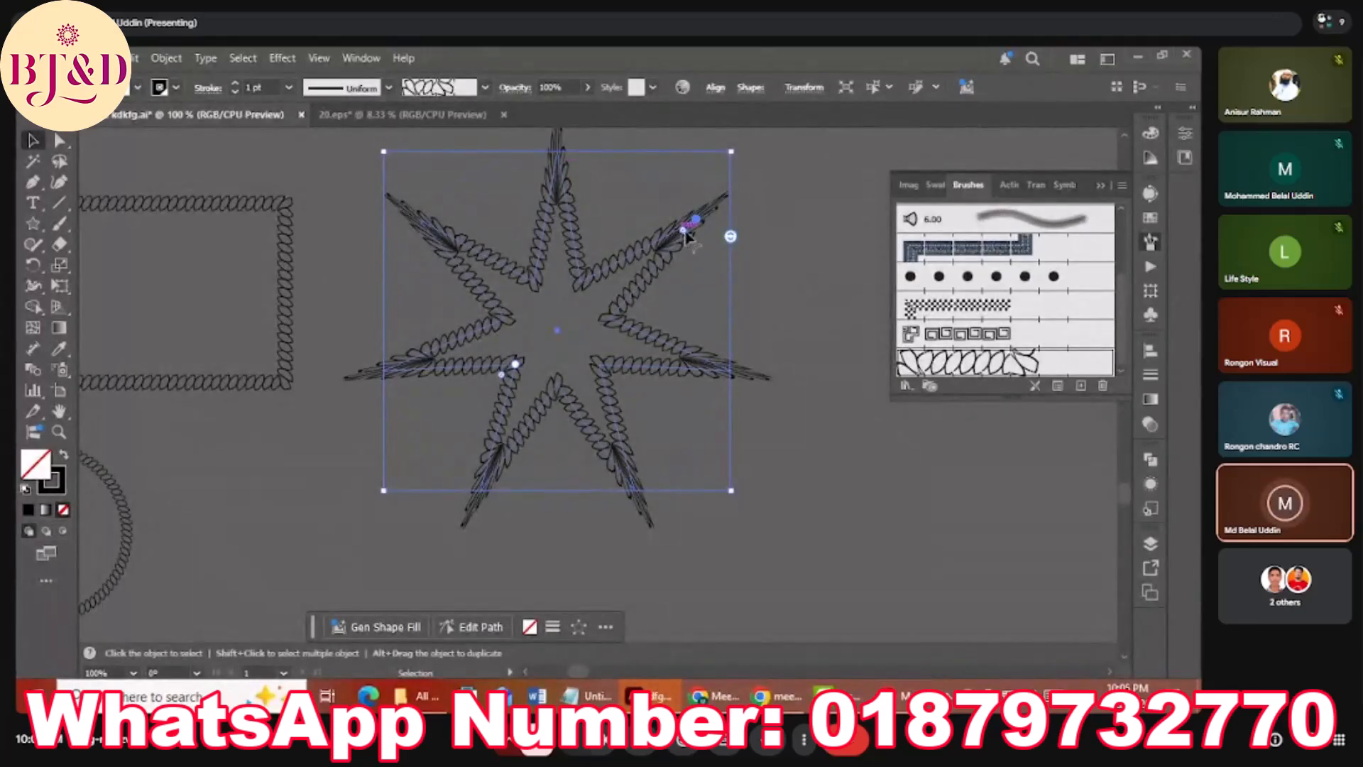
Shorten the points of the seven-pointed rope star, extend them slightly again, and deselect it.
{"action": "left_click_drag", "start_coordinate": [685, 233], "coordinate": [657, 253]}
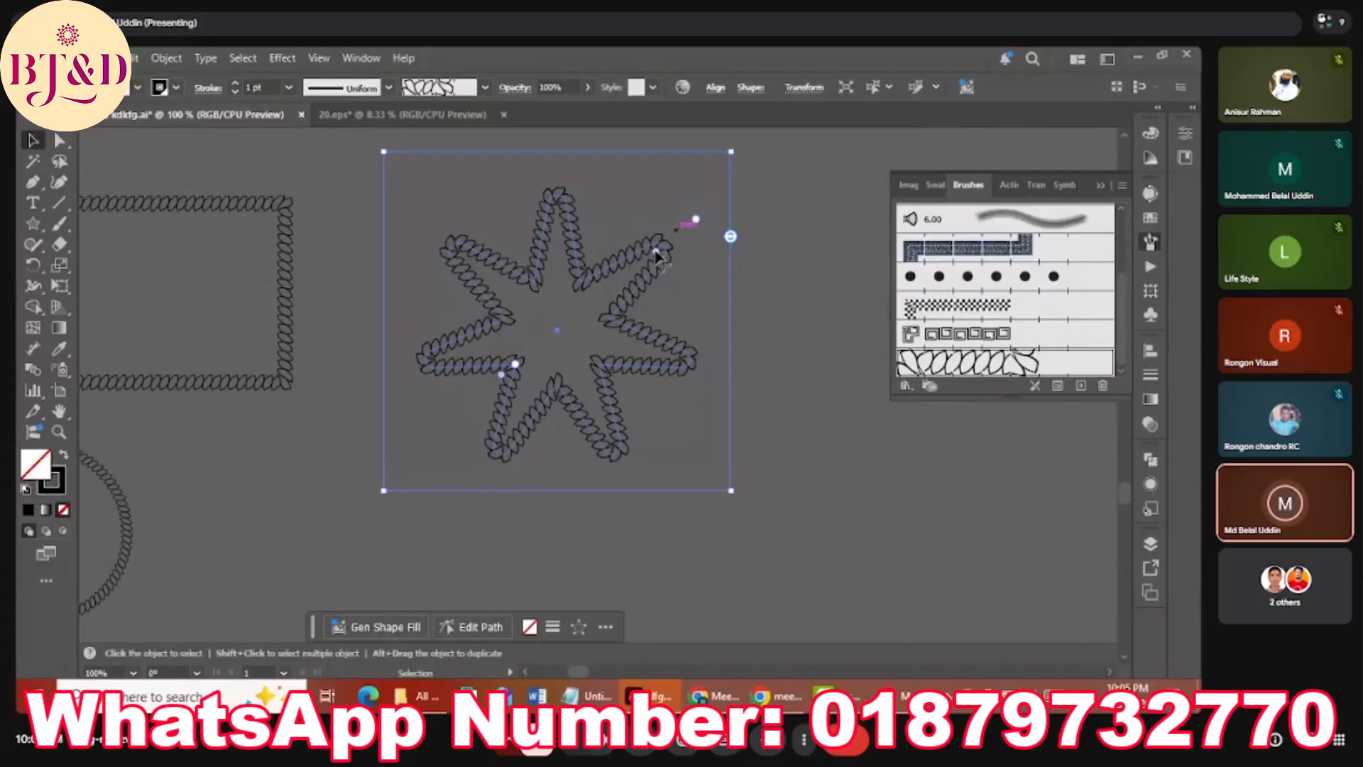
{"action": "left_click_drag", "start_coordinate": [657, 254], "coordinate": [673, 247]}
{"action": "left_click", "coordinate": [616, 202]}
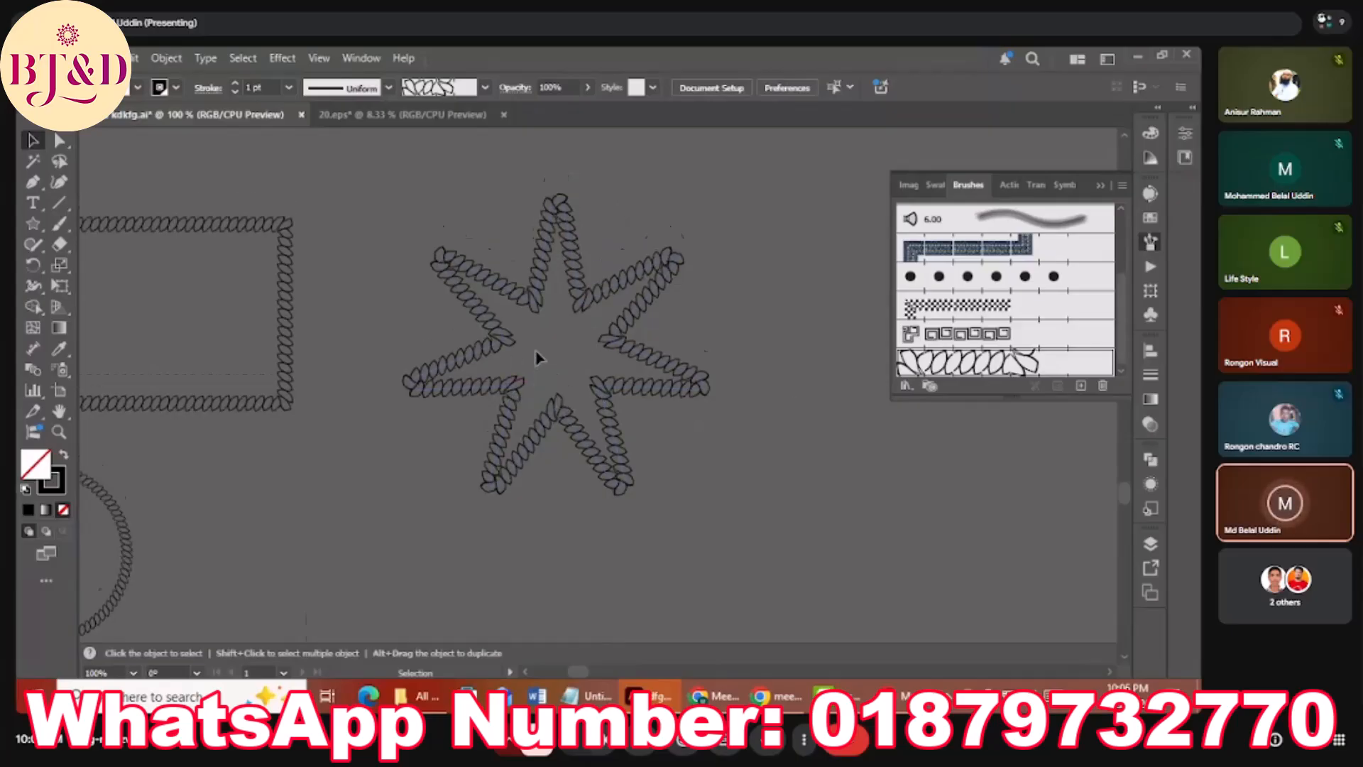
{"action": "scroll", "coordinate": [536, 357], "scroll_direction": "down", "scroll_amount": 1}
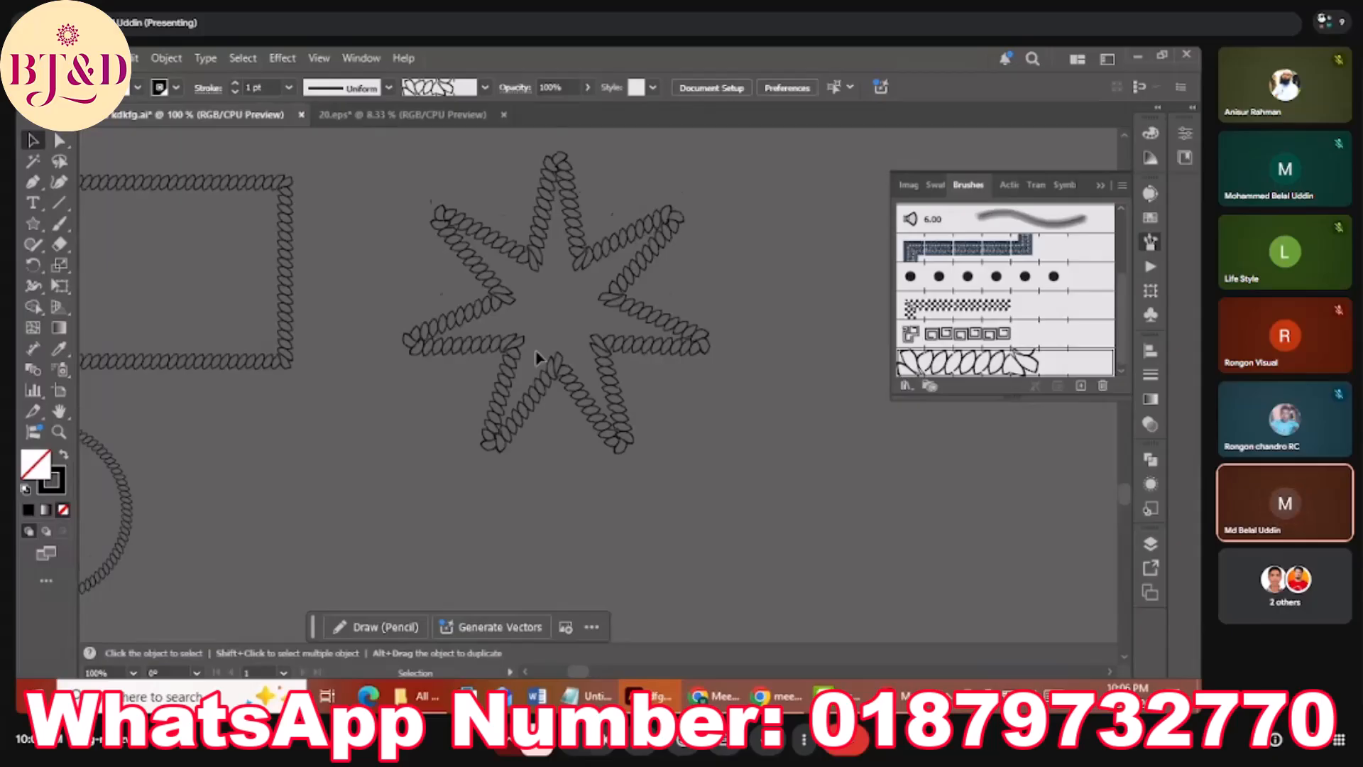
{"action": "scroll", "coordinate": [536, 357], "scroll_direction": "down", "scroll_amount": 1}
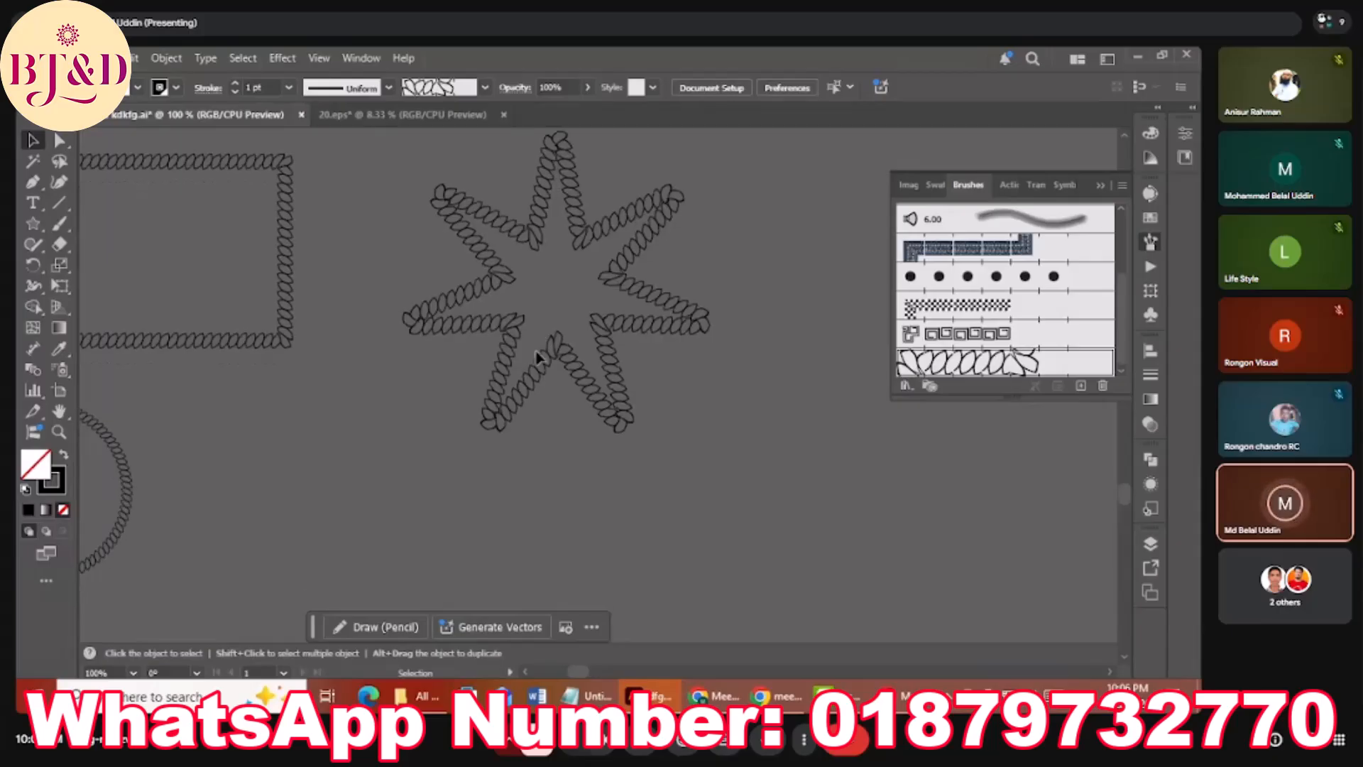
Move the rope circle slightly to the right and up, closer to the rectangle above it.
{"action": "left_click_drag", "start_coordinate": [288, 341], "coordinate": [551, 323]}
{"action": "left_click_drag", "start_coordinate": [393, 319], "coordinate": [578, 310]}
{"action": "left_click_drag", "start_coordinate": [290, 307], "coordinate": [415, 308]}
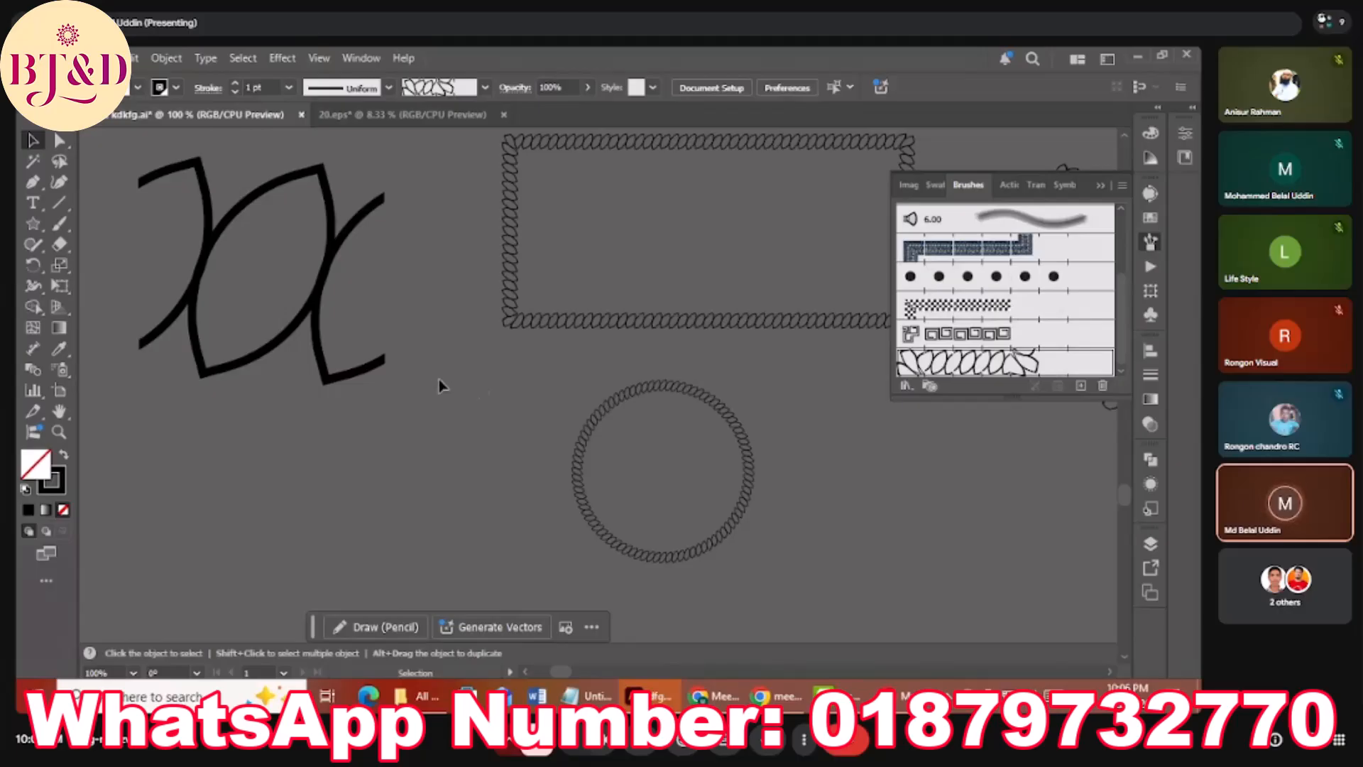
{"action": "scroll", "coordinate": [513, 402], "scroll_direction": "down", "scroll_amount": 5}
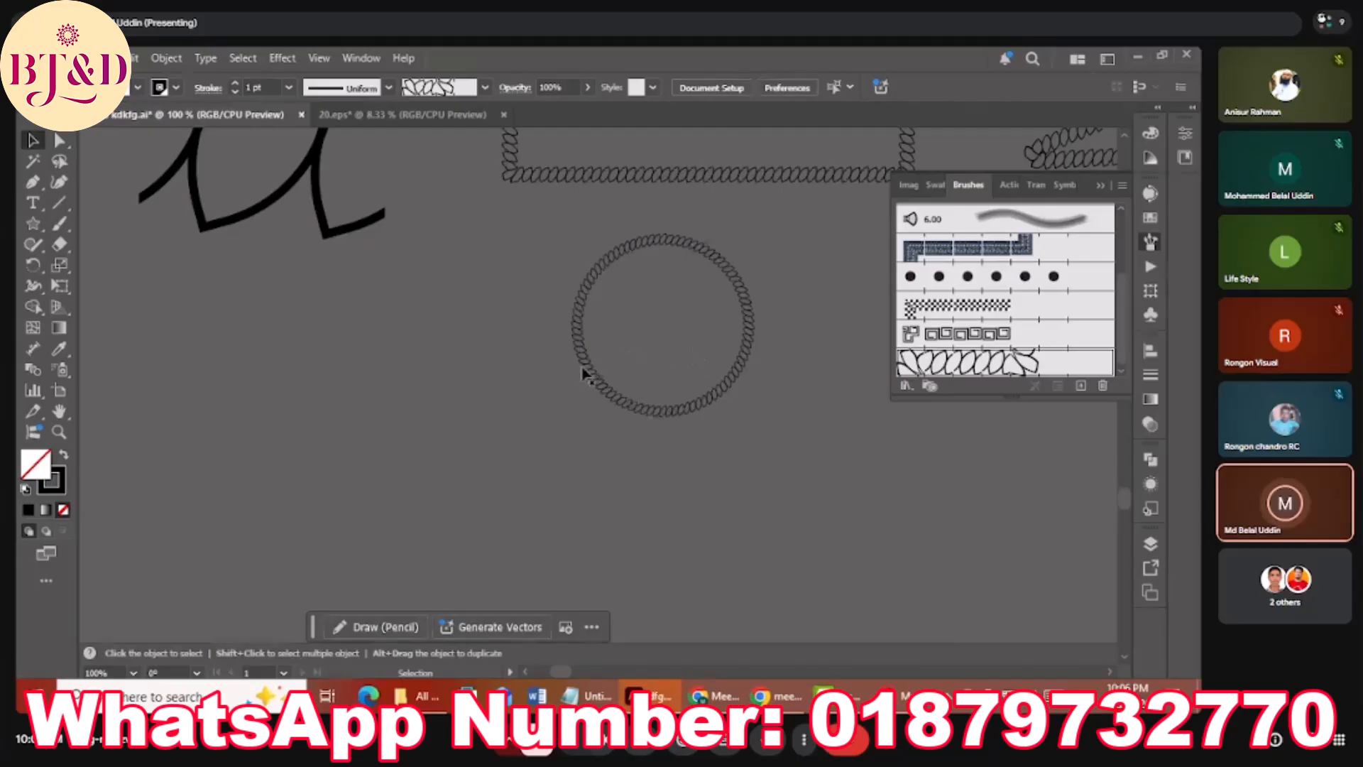
{"action": "mouse_move", "coordinate": [582, 374]}
{"action": "left_mouse_down"}
{"action": "mouse_move", "coordinate": [662, 356]}
{"action": "mouse_move", "coordinate": [593, 367]}
{"action": "left_mouse_up"}
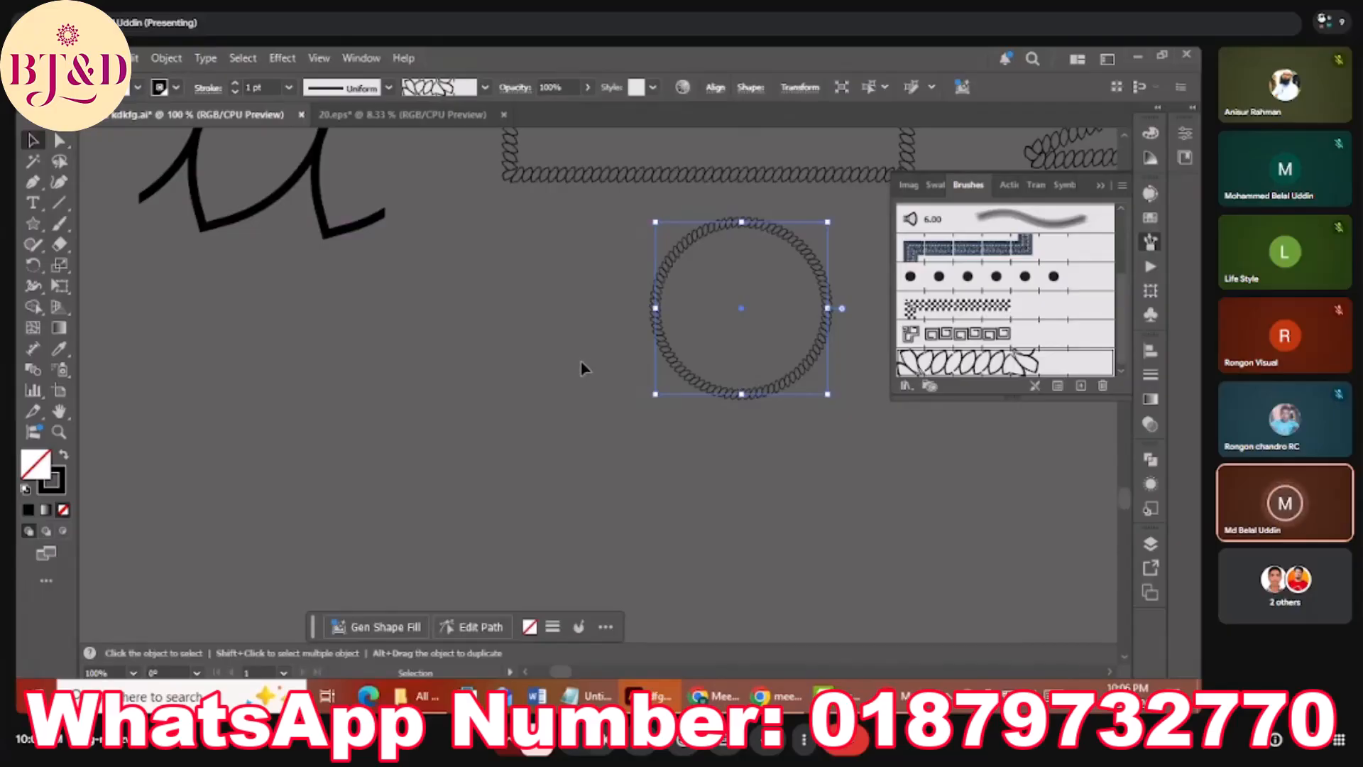
{"action": "left_click_drag", "start_coordinate": [672, 359], "coordinate": [436, 372]}
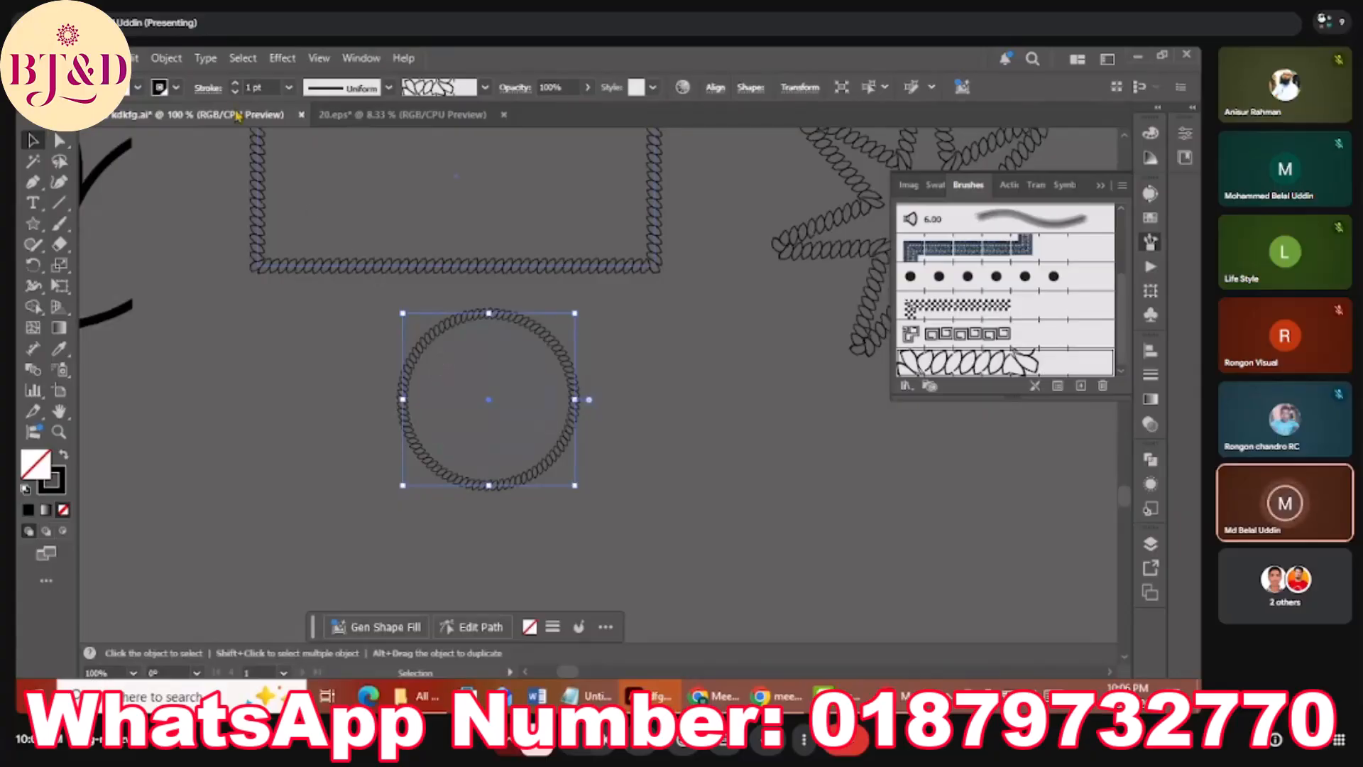
Expand the rope circle's appearance and apply Expand to the resulting group.
{"action": "left_click", "coordinate": [166, 57]}
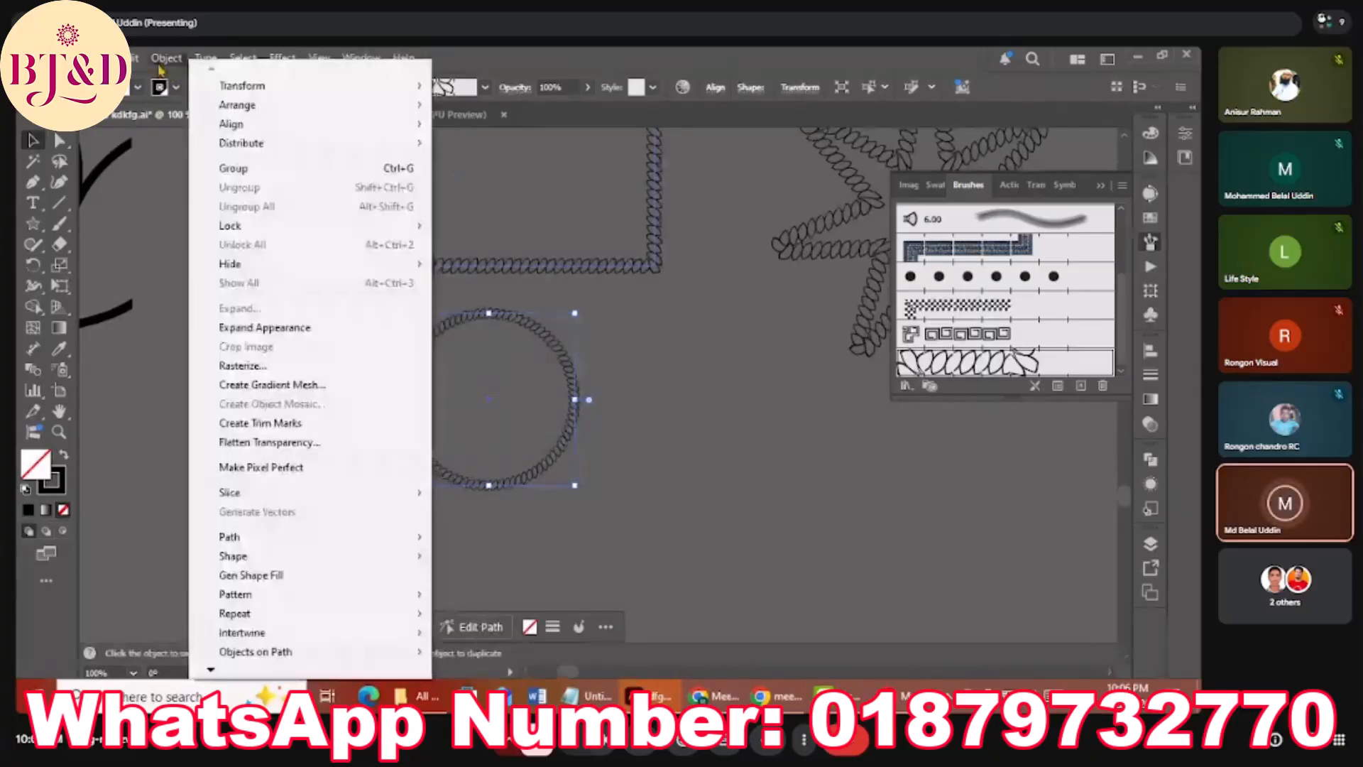
{"action": "left_click", "coordinate": [252, 328]}
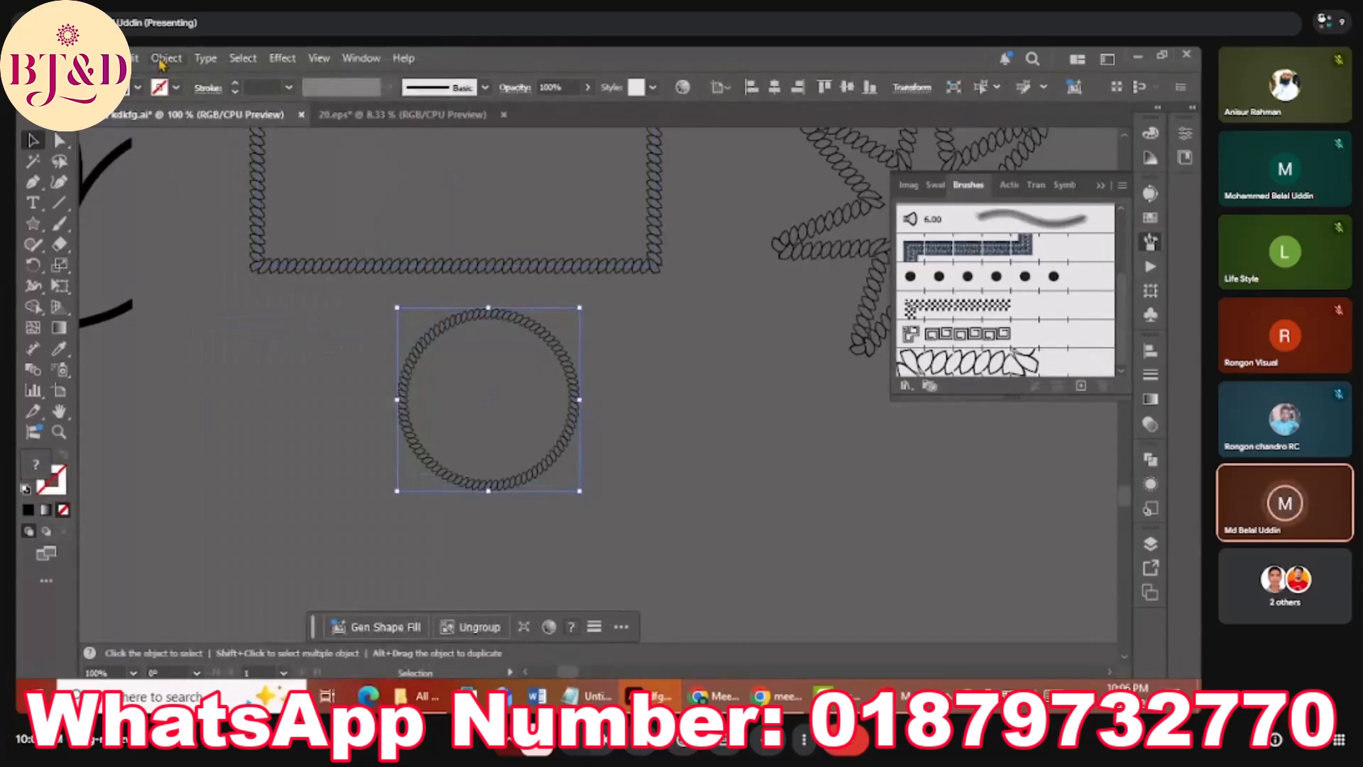
{"action": "left_click", "coordinate": [162, 61]}
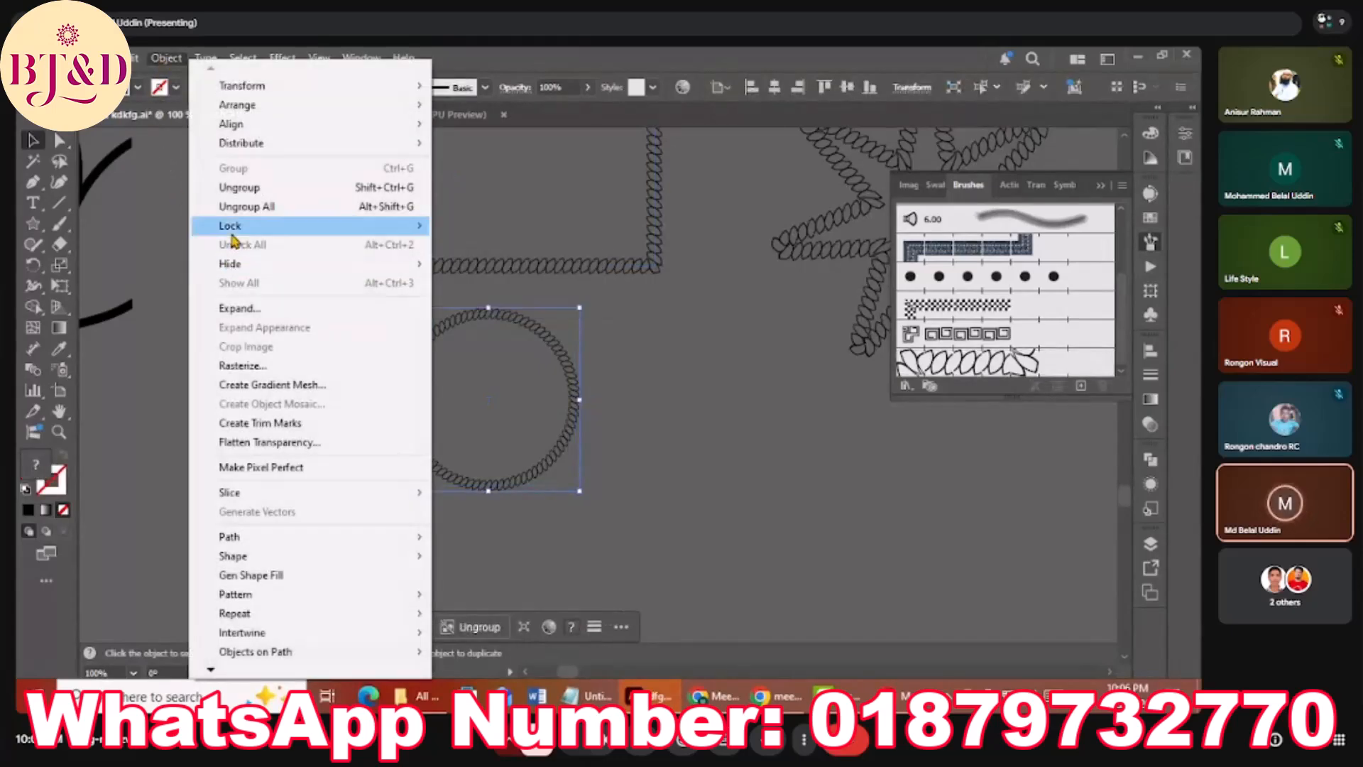
{"action": "left_click", "coordinate": [245, 309]}
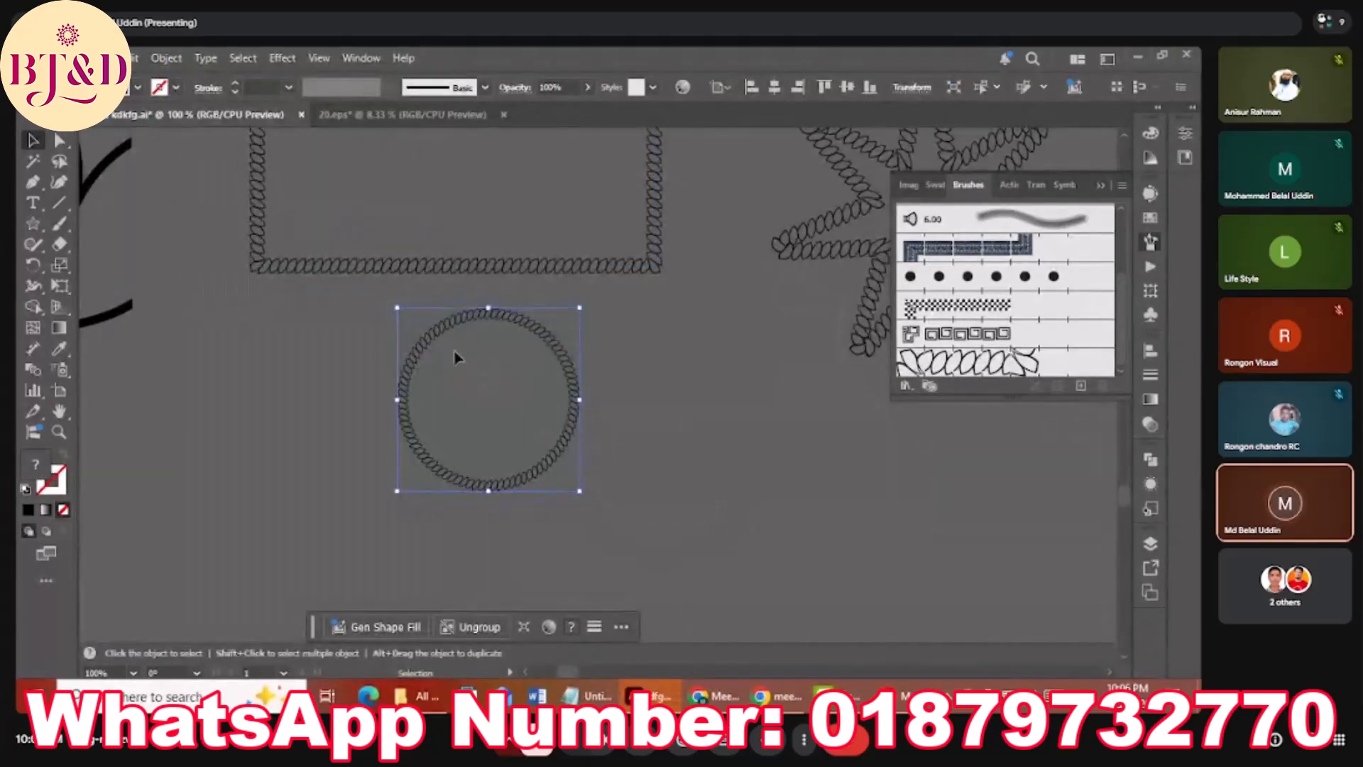